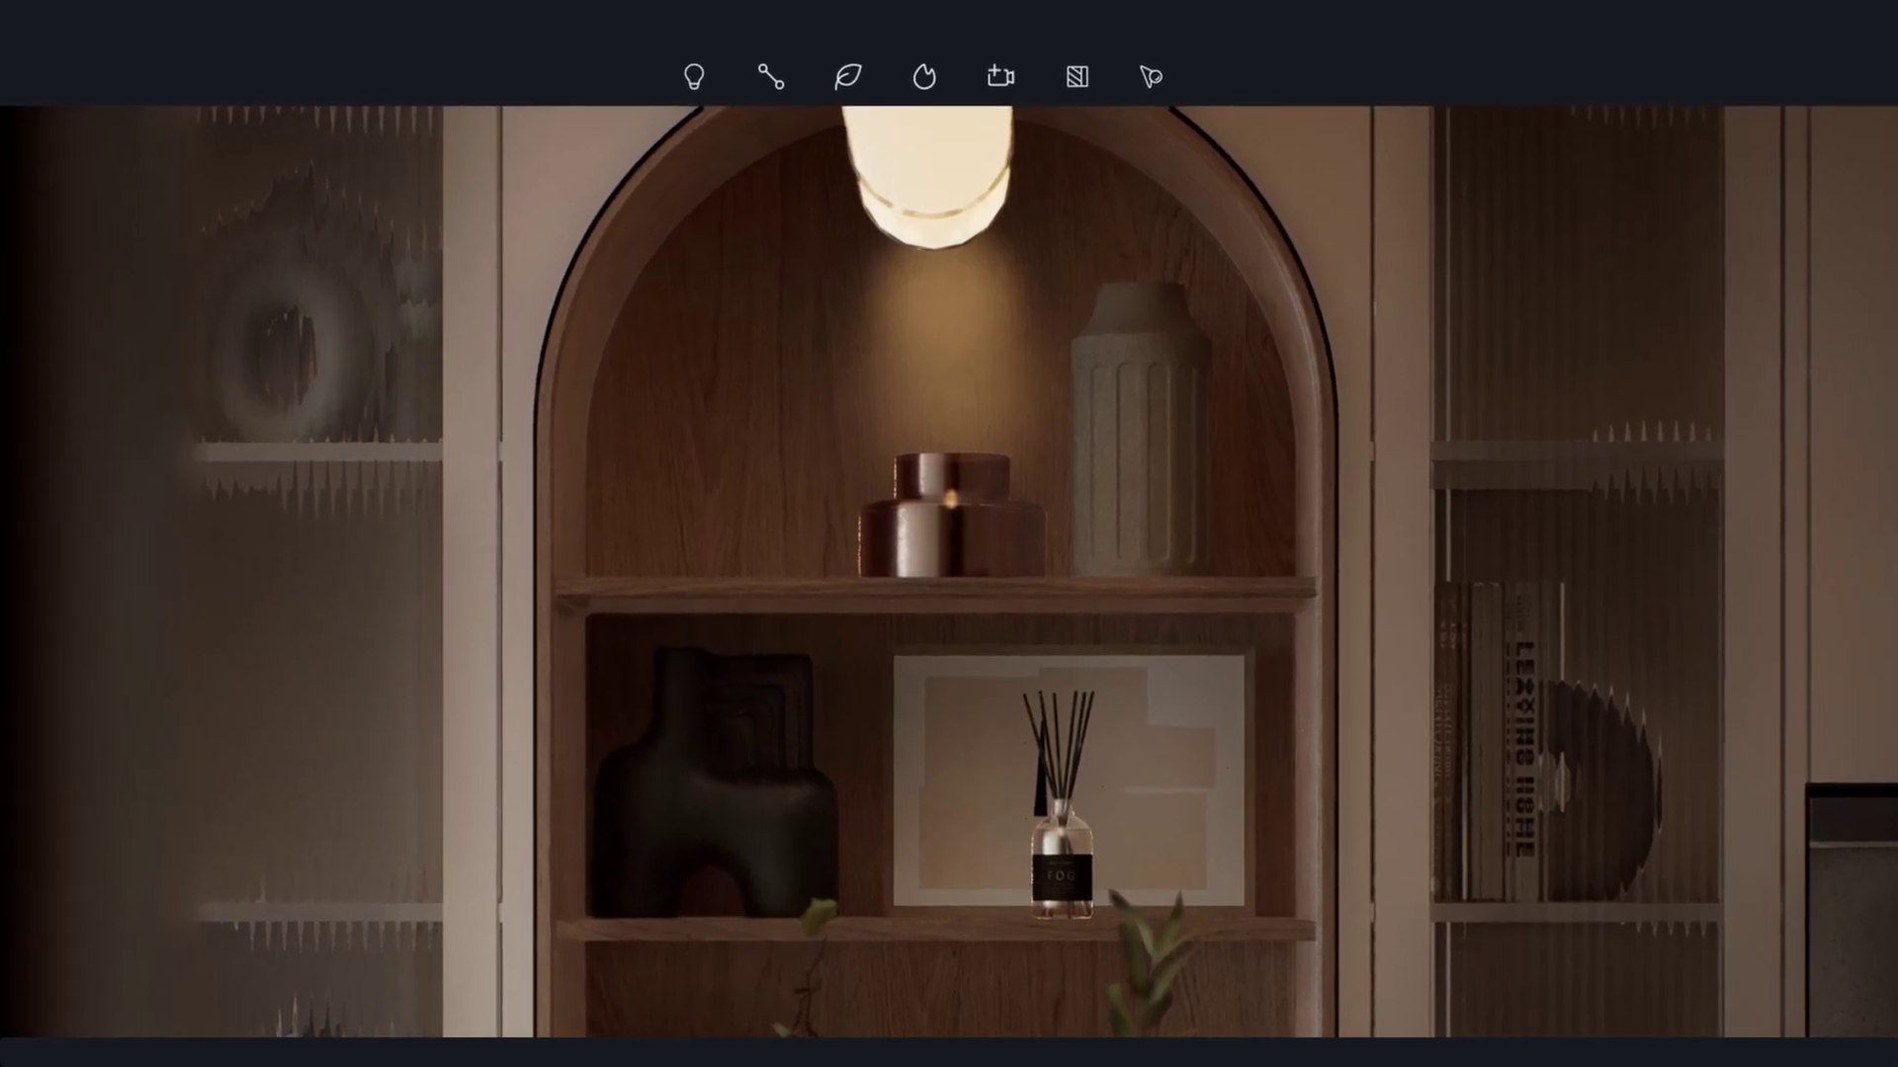
# Select Point Light 4 beside the bowl to show its settings in the Inspector
pyautogui.click(692, 94)
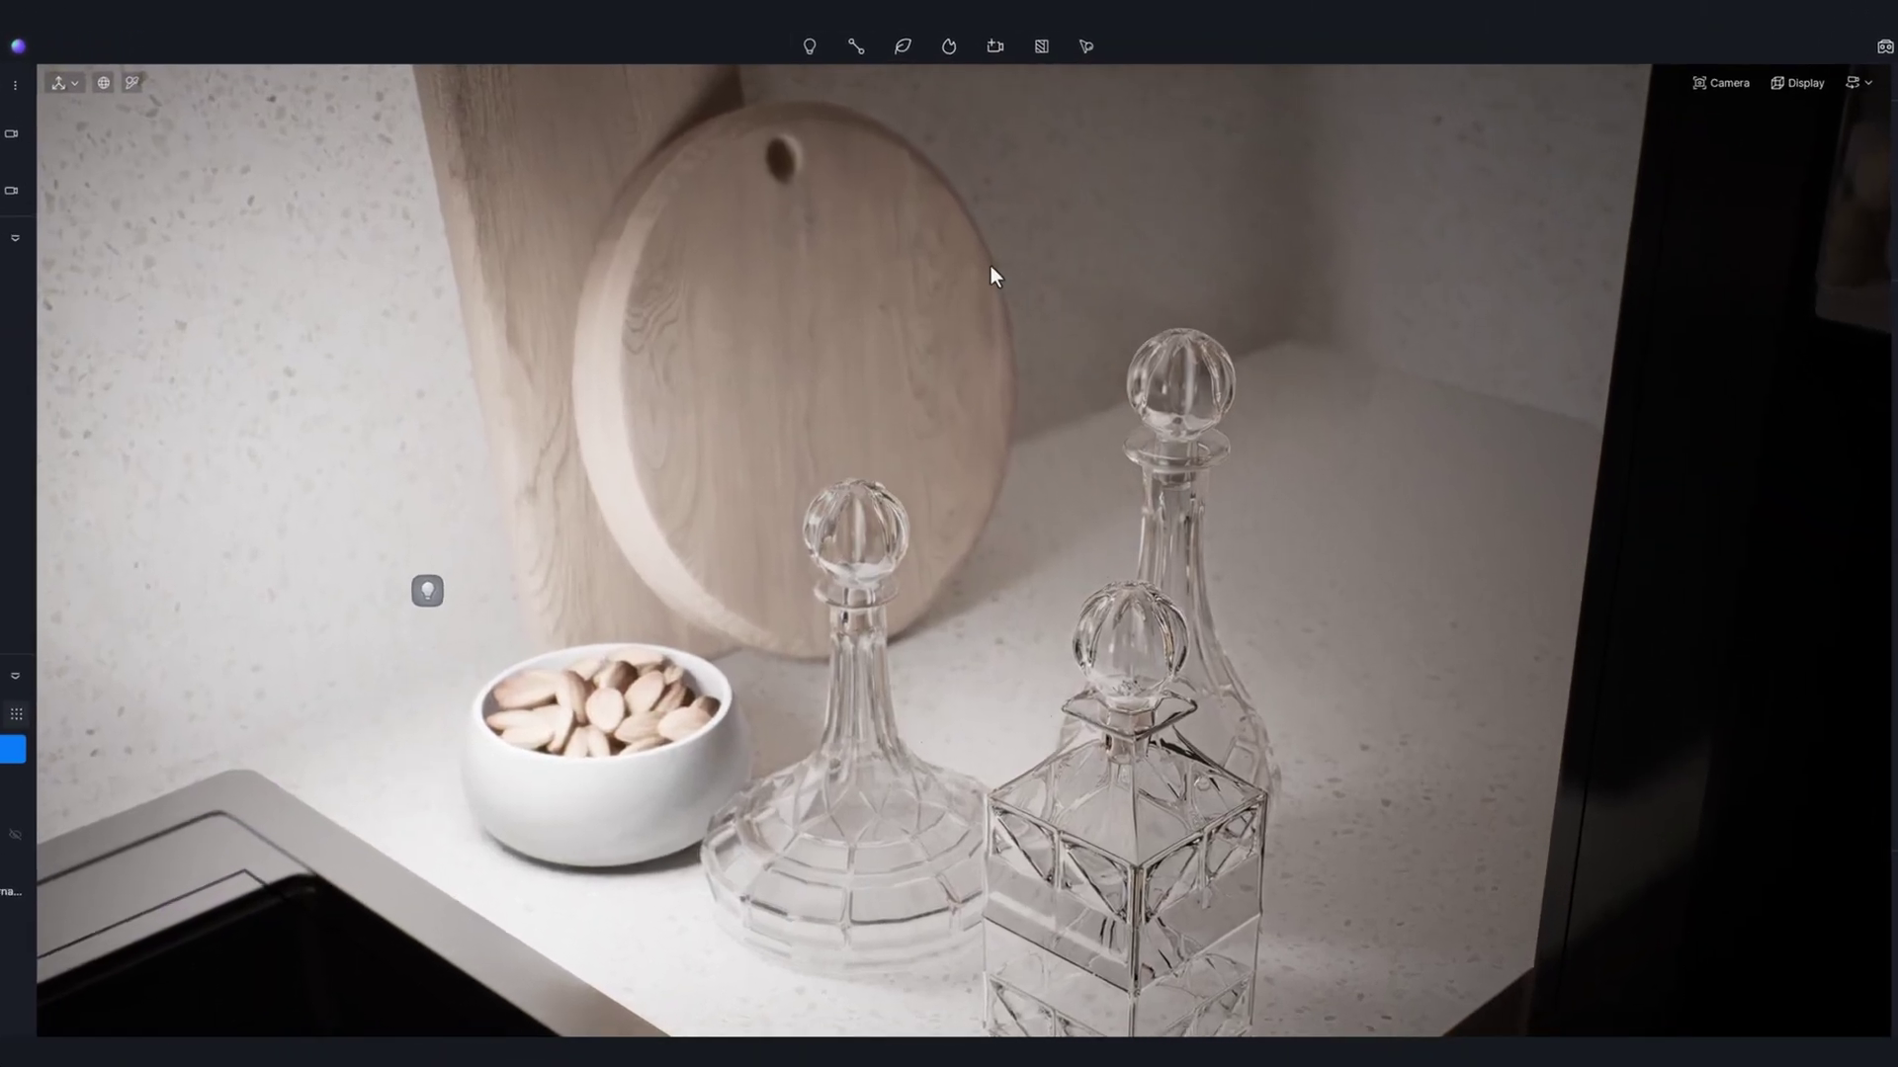
pyautogui.click(791, 66)
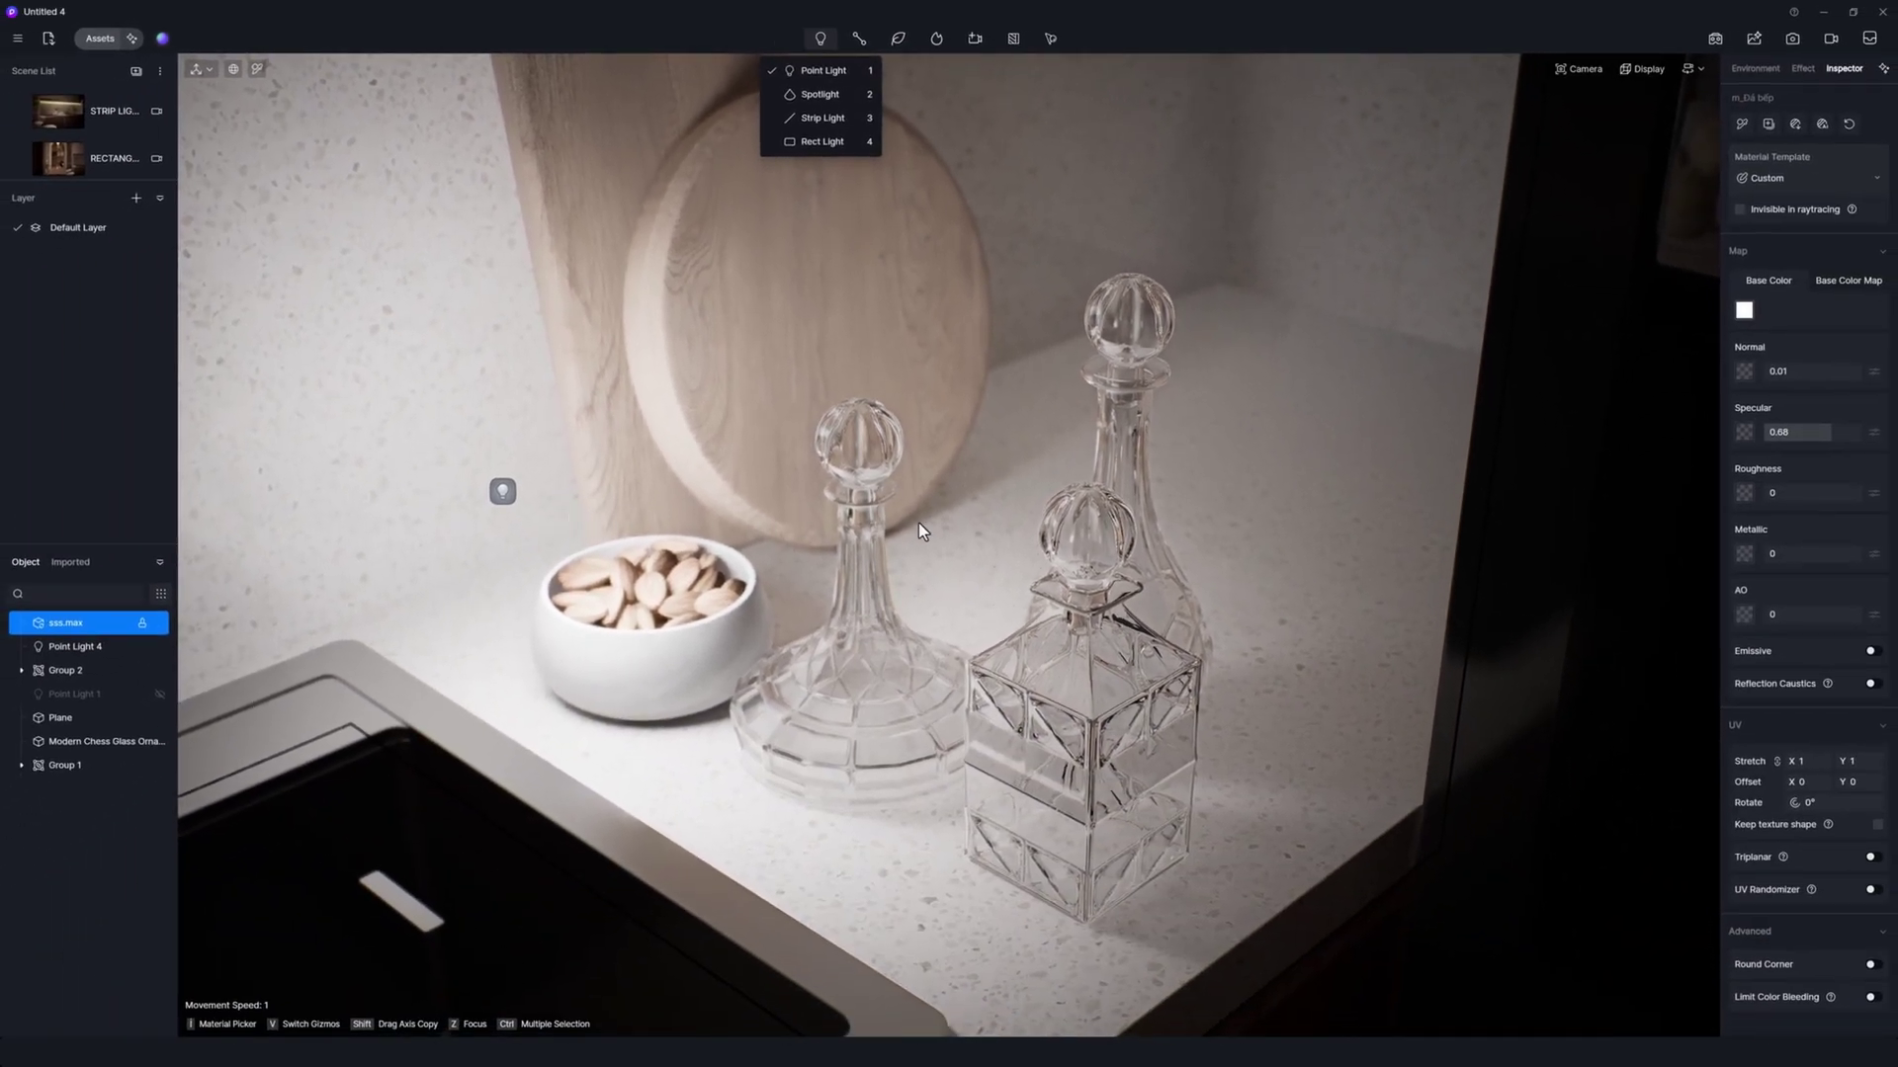
pyautogui.click(946, 522)
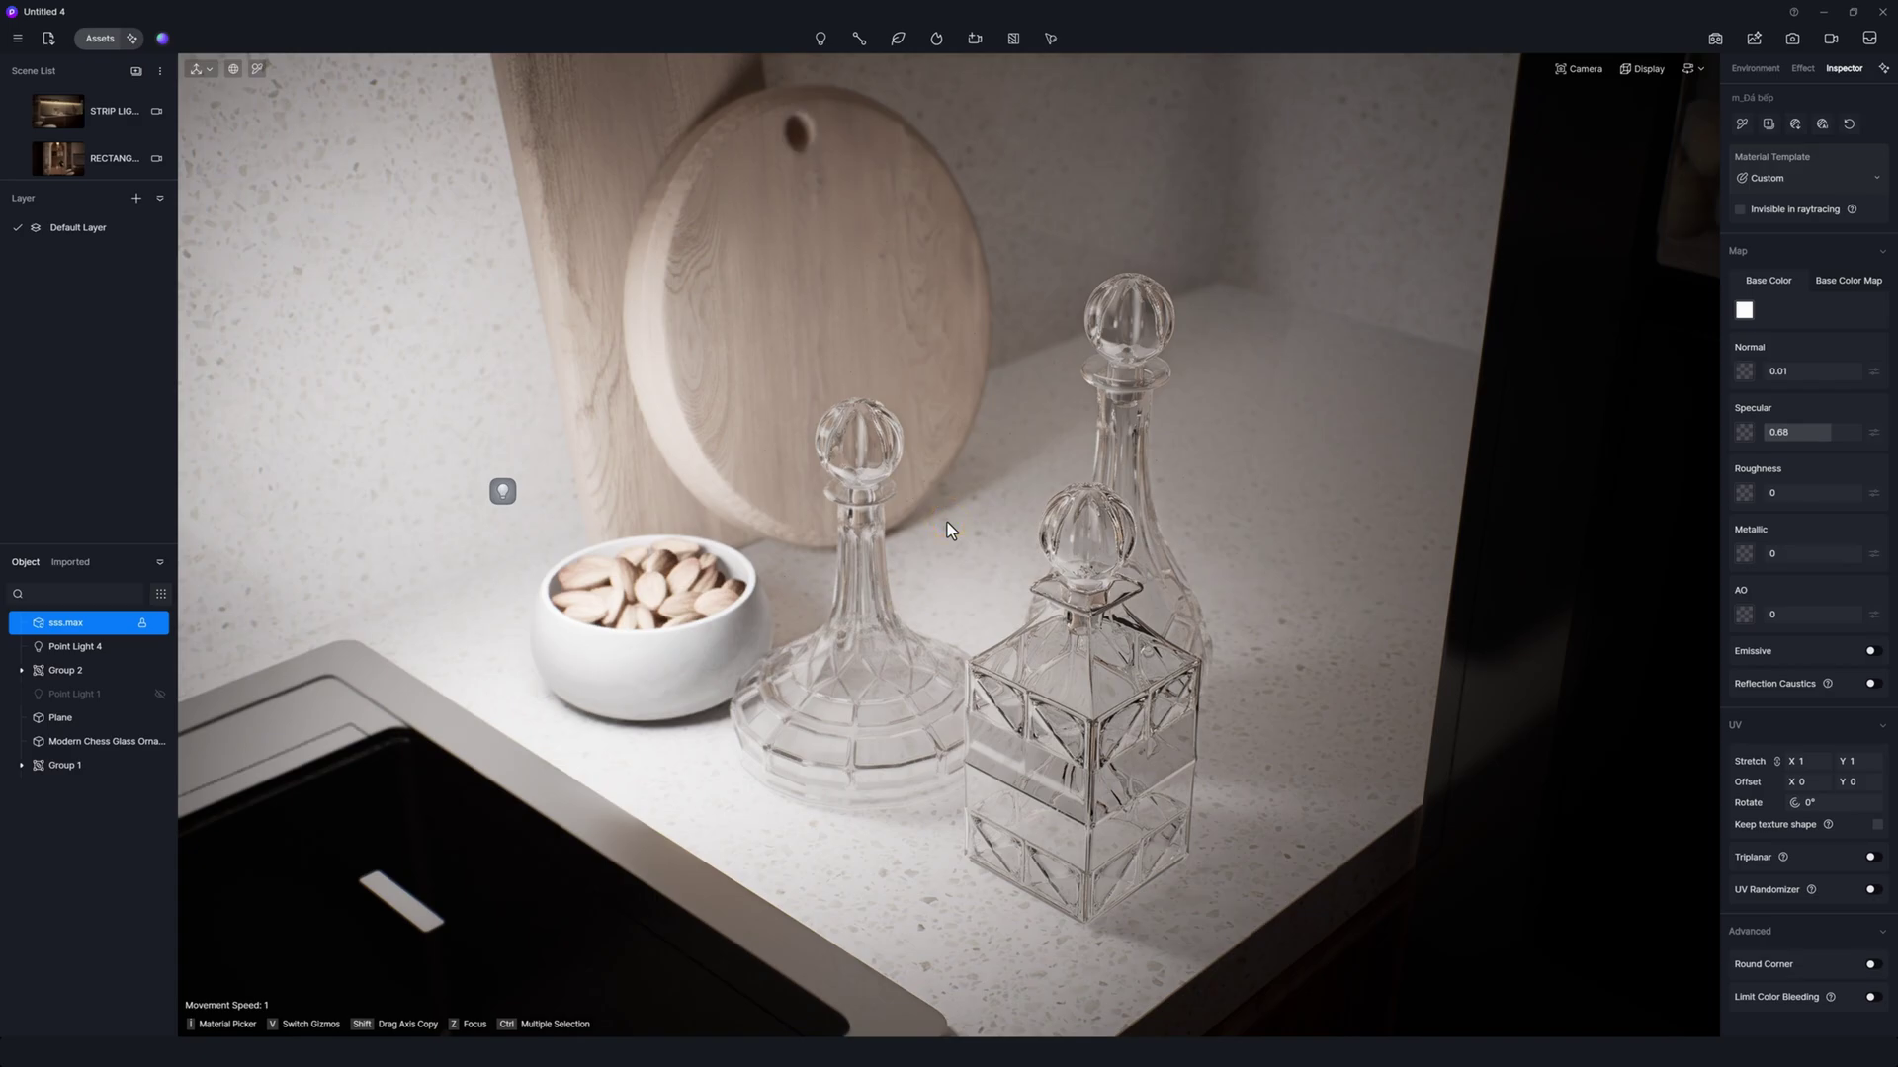
pyautogui.click(504, 491)
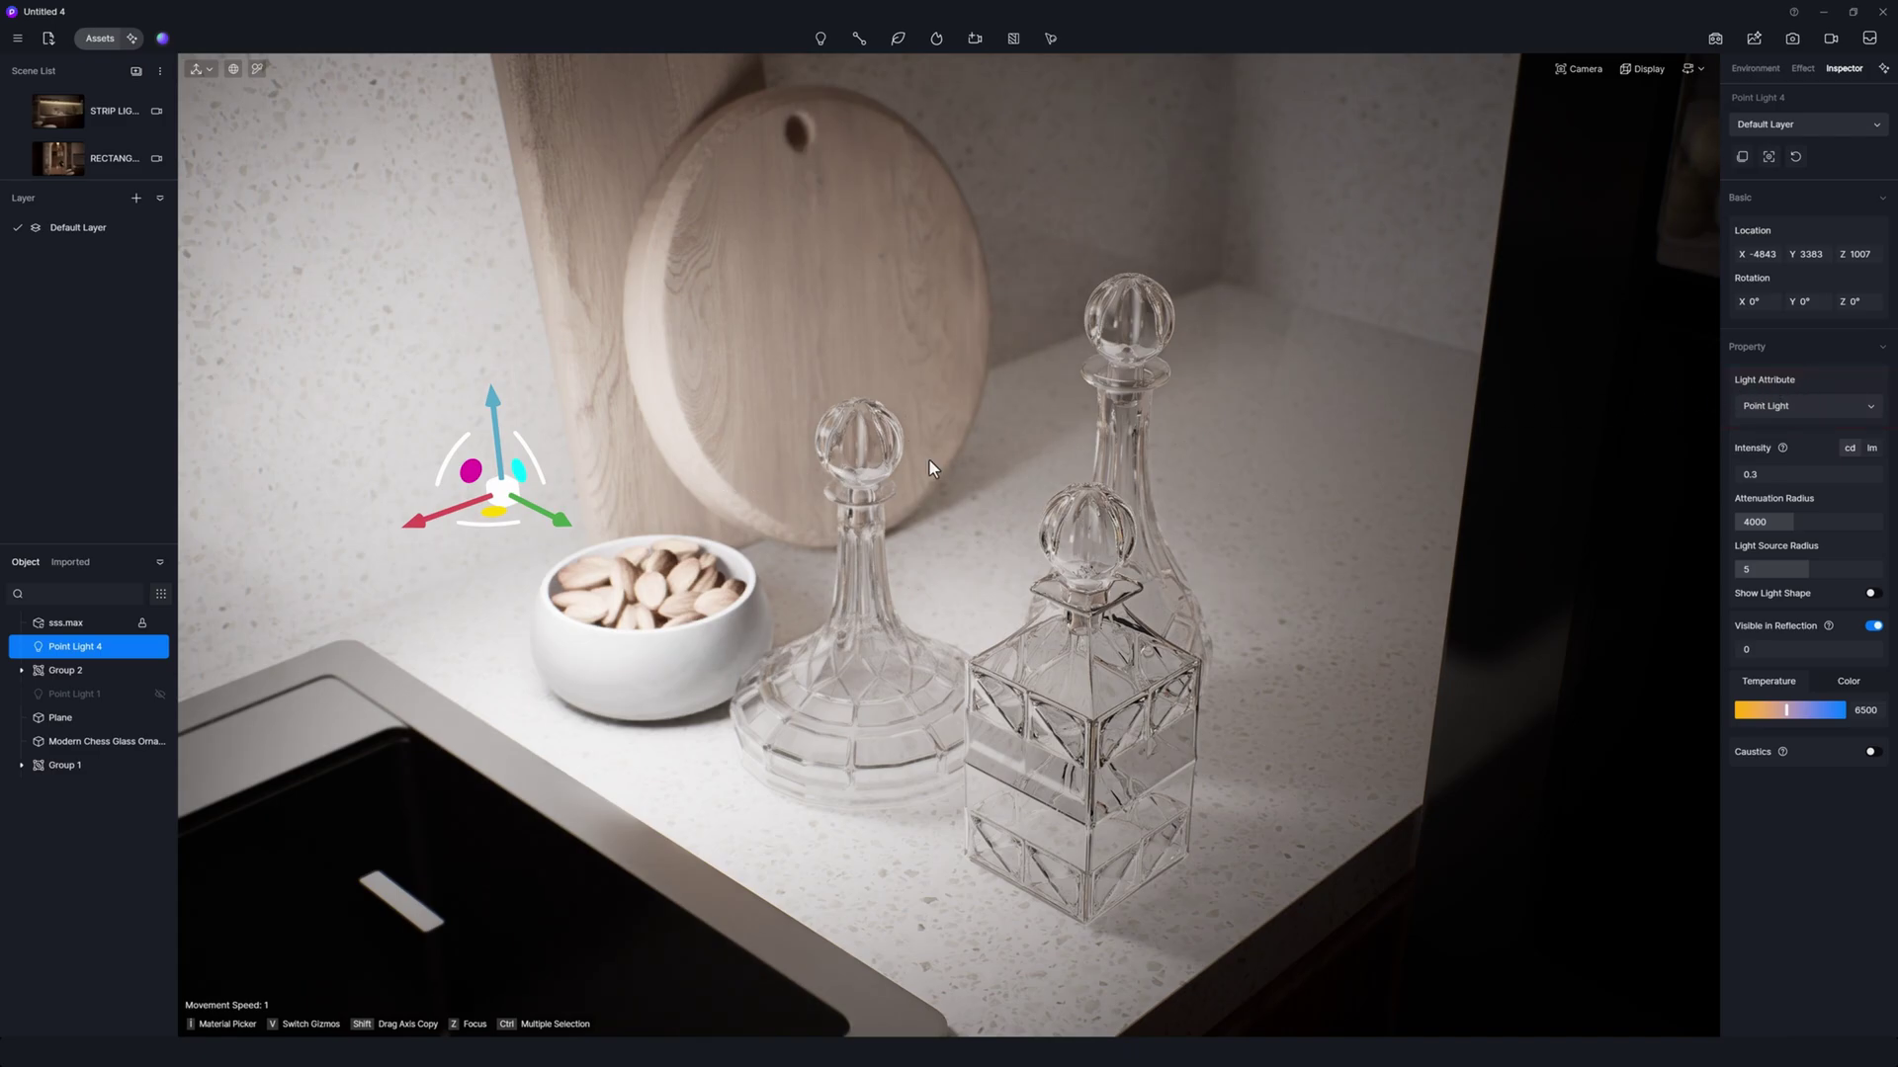
pyautogui.click(1775, 405)
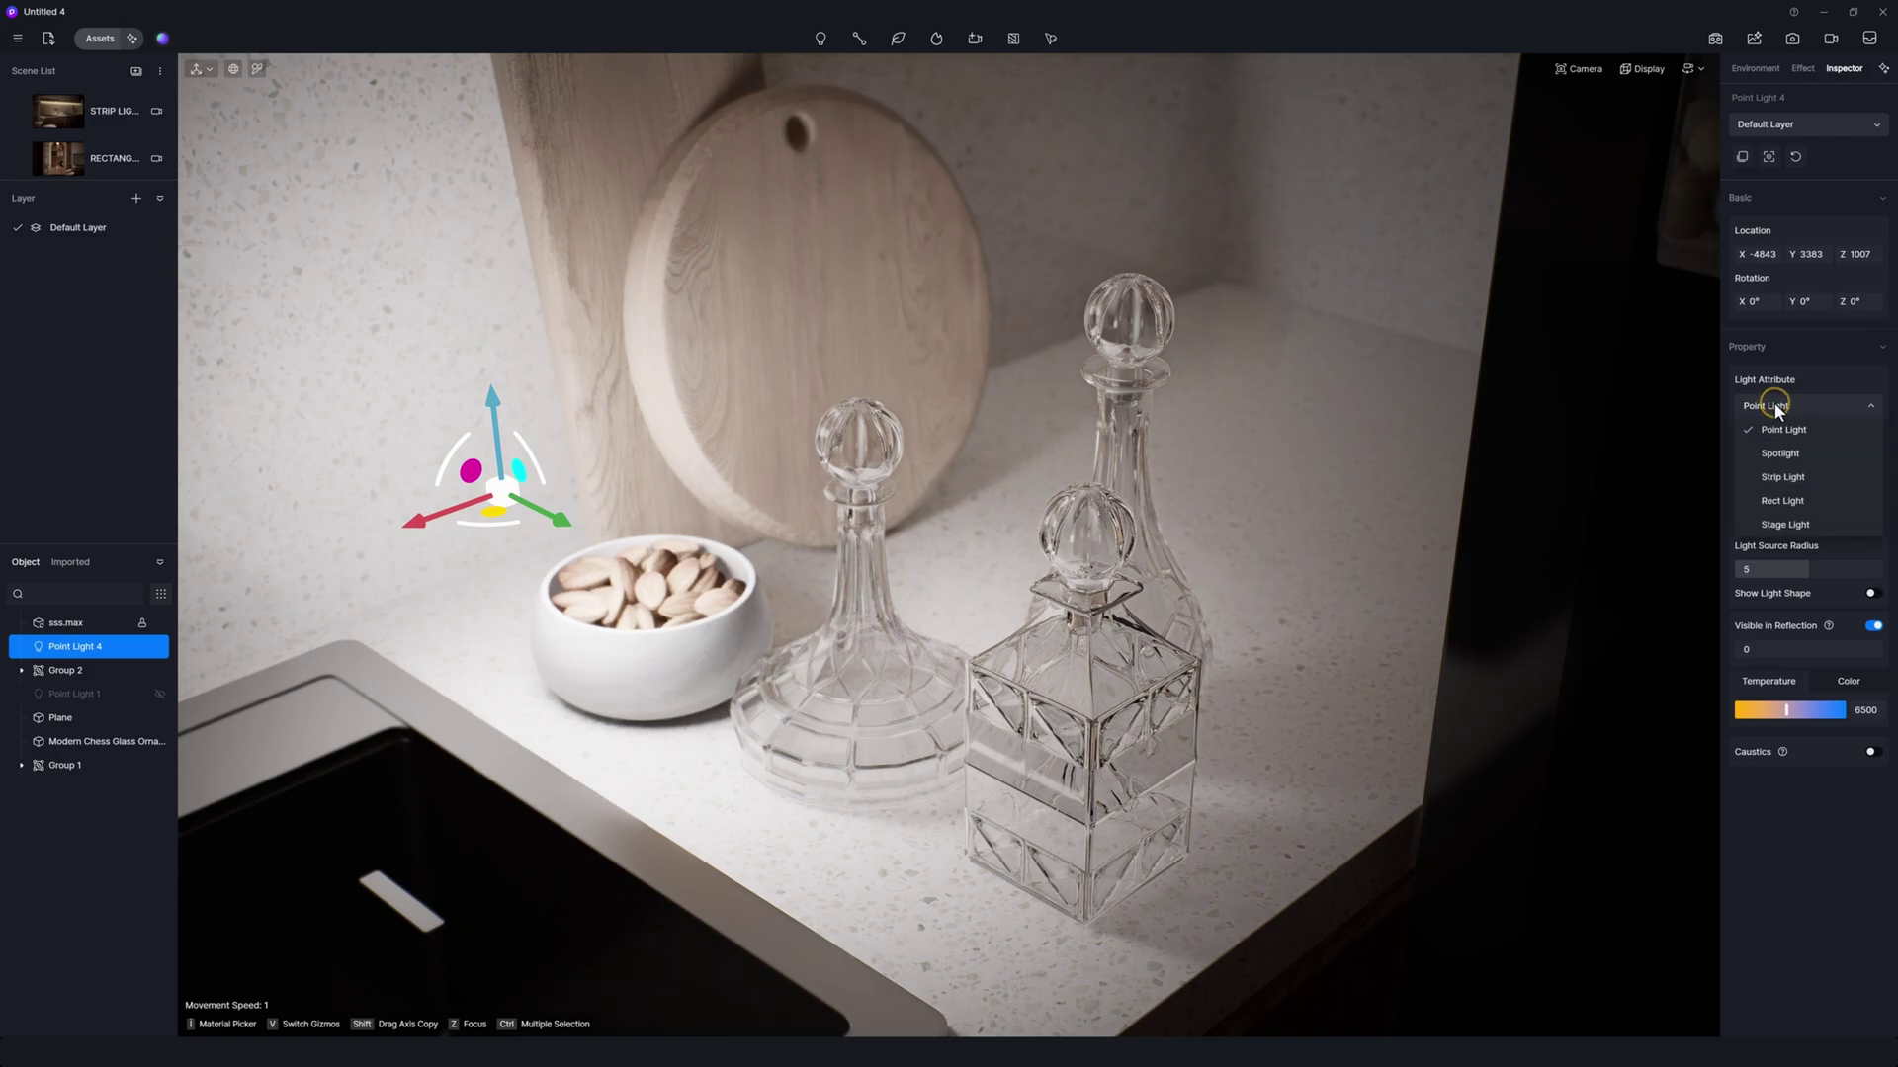
pyautogui.click(1771, 454)
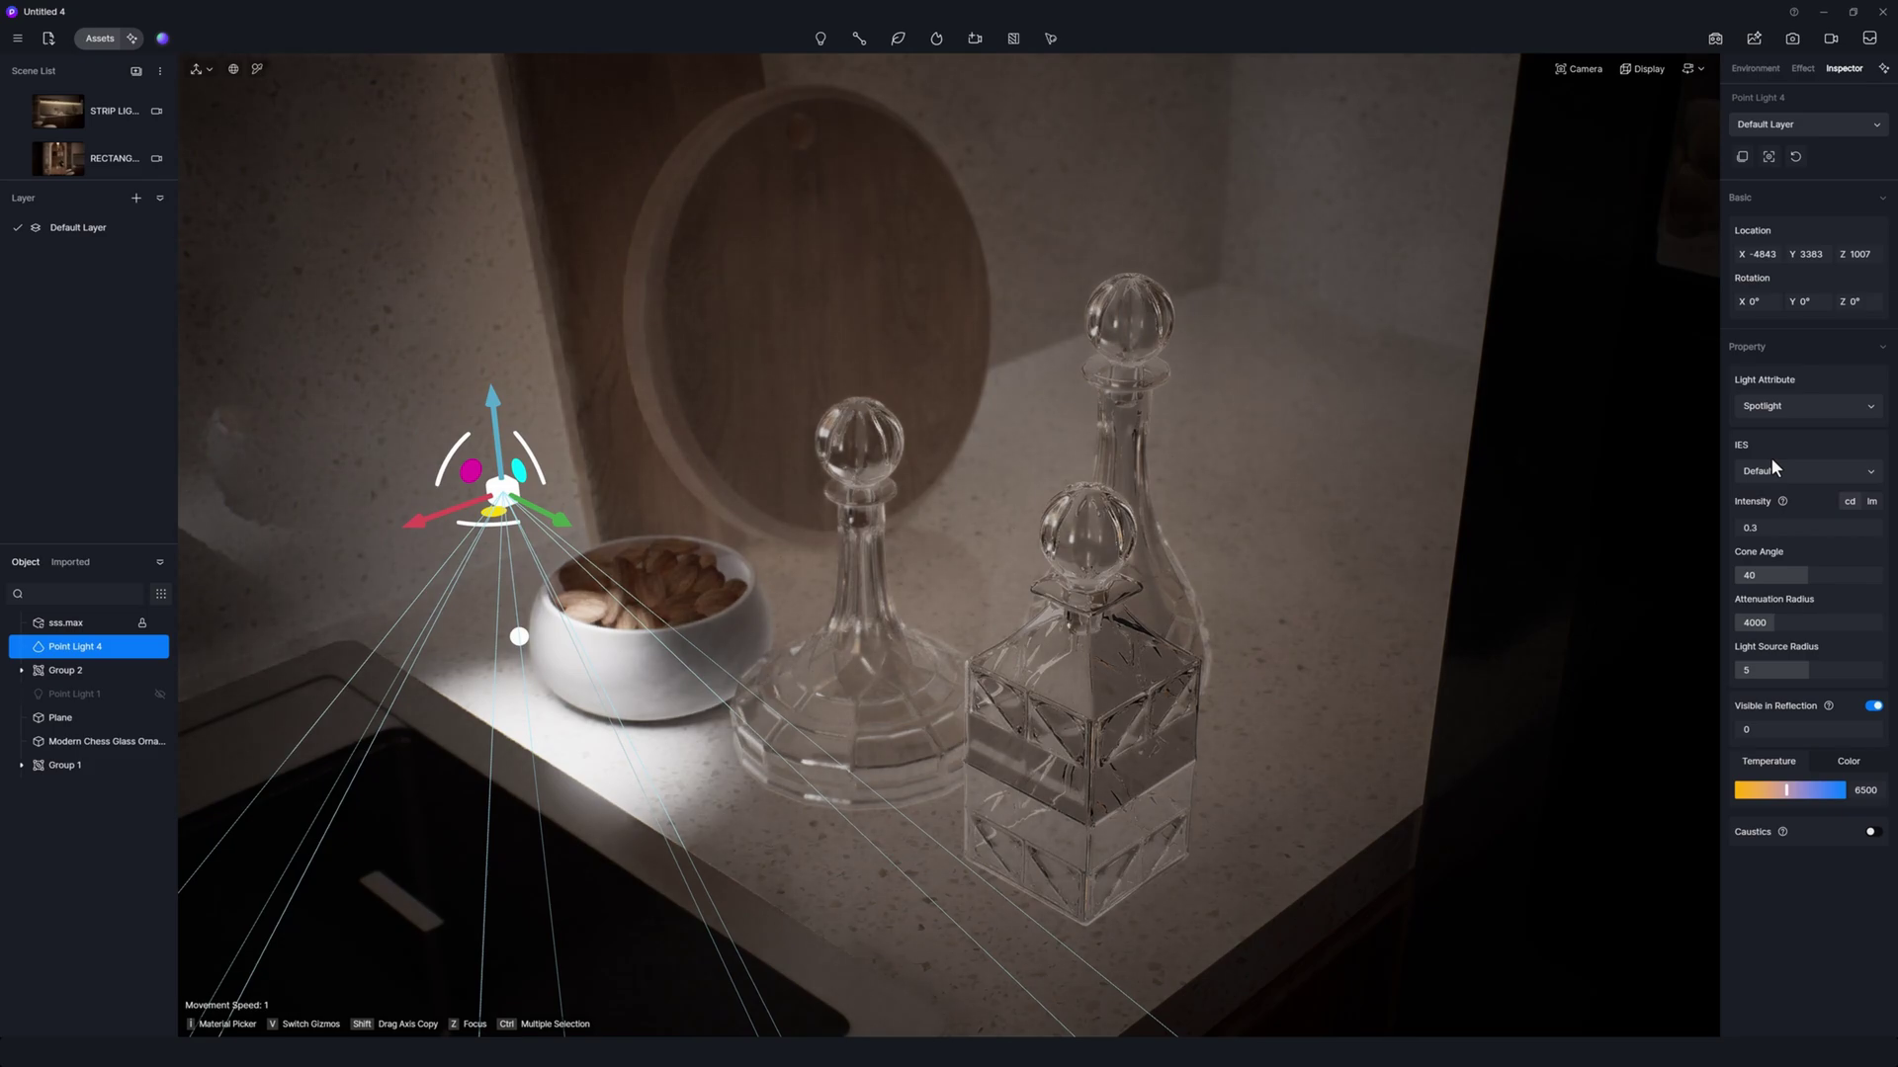
pyautogui.click(1763, 407)
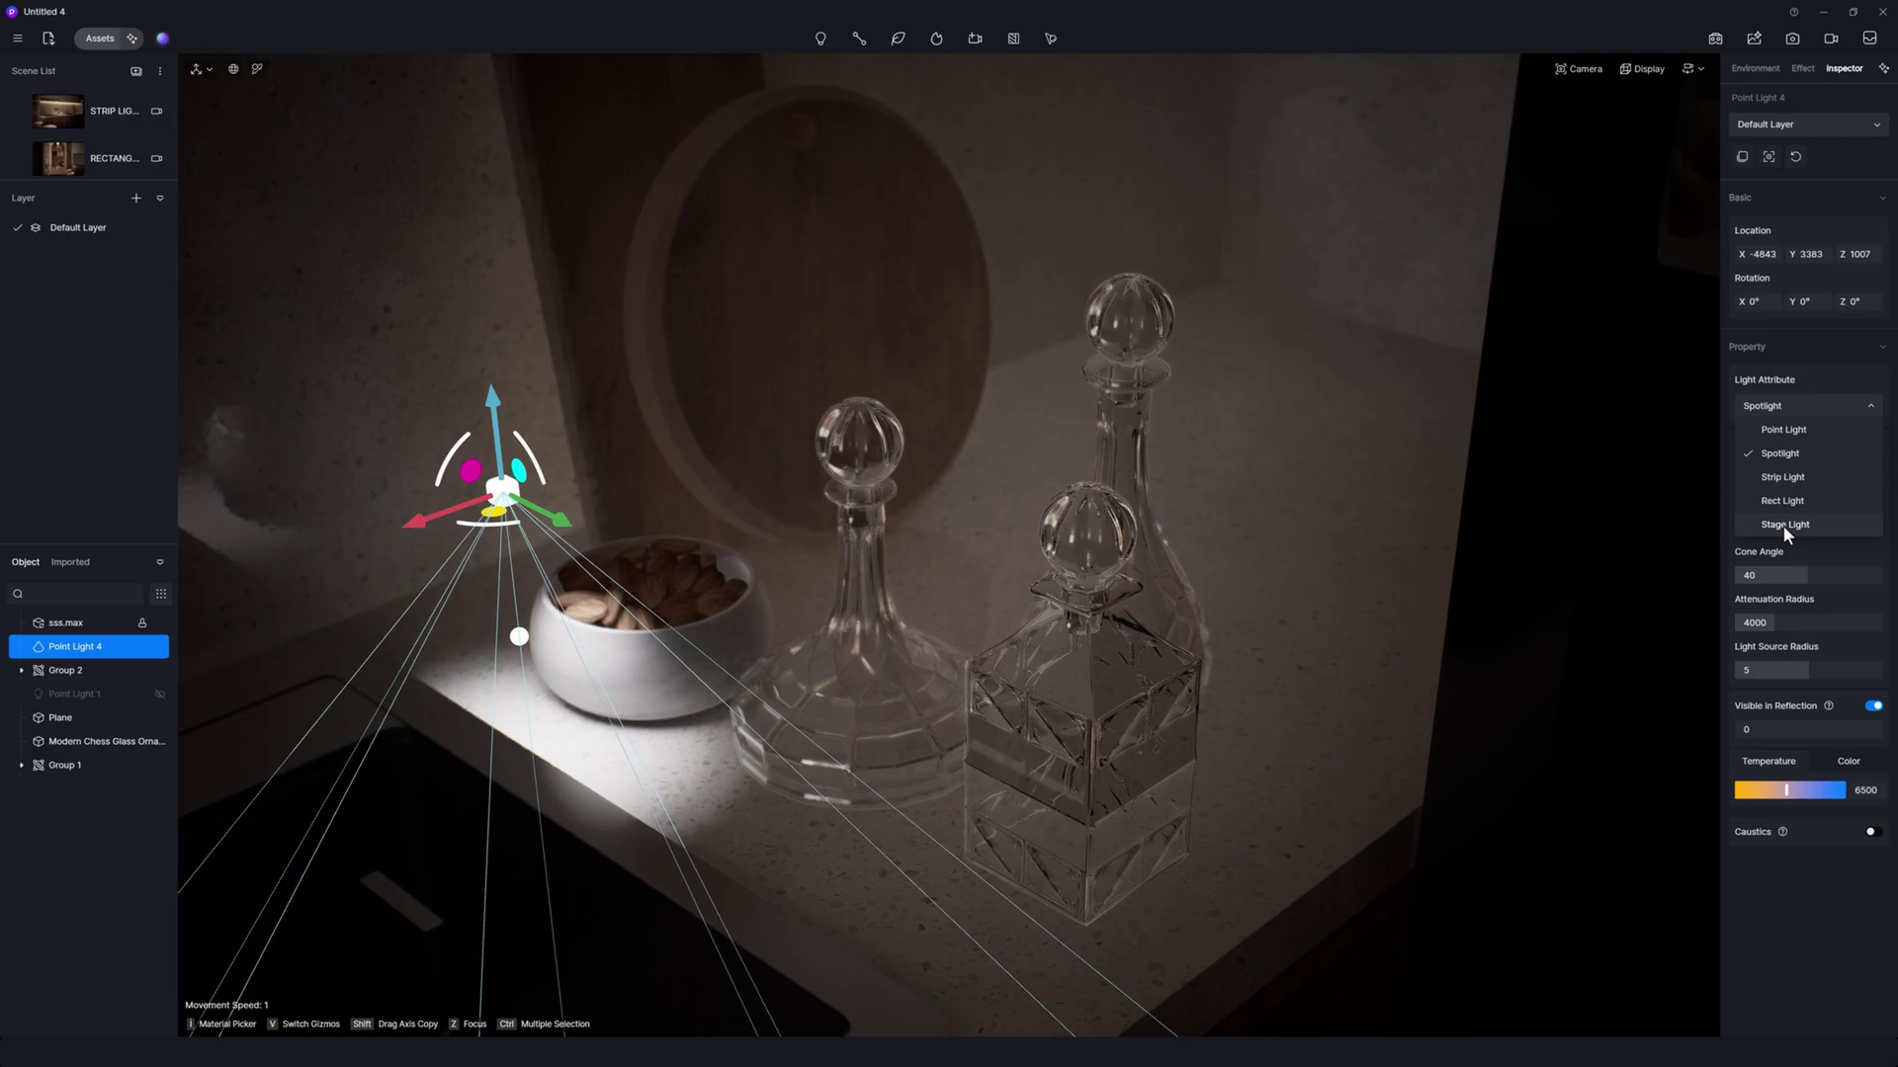
pyautogui.click(1830, 431)
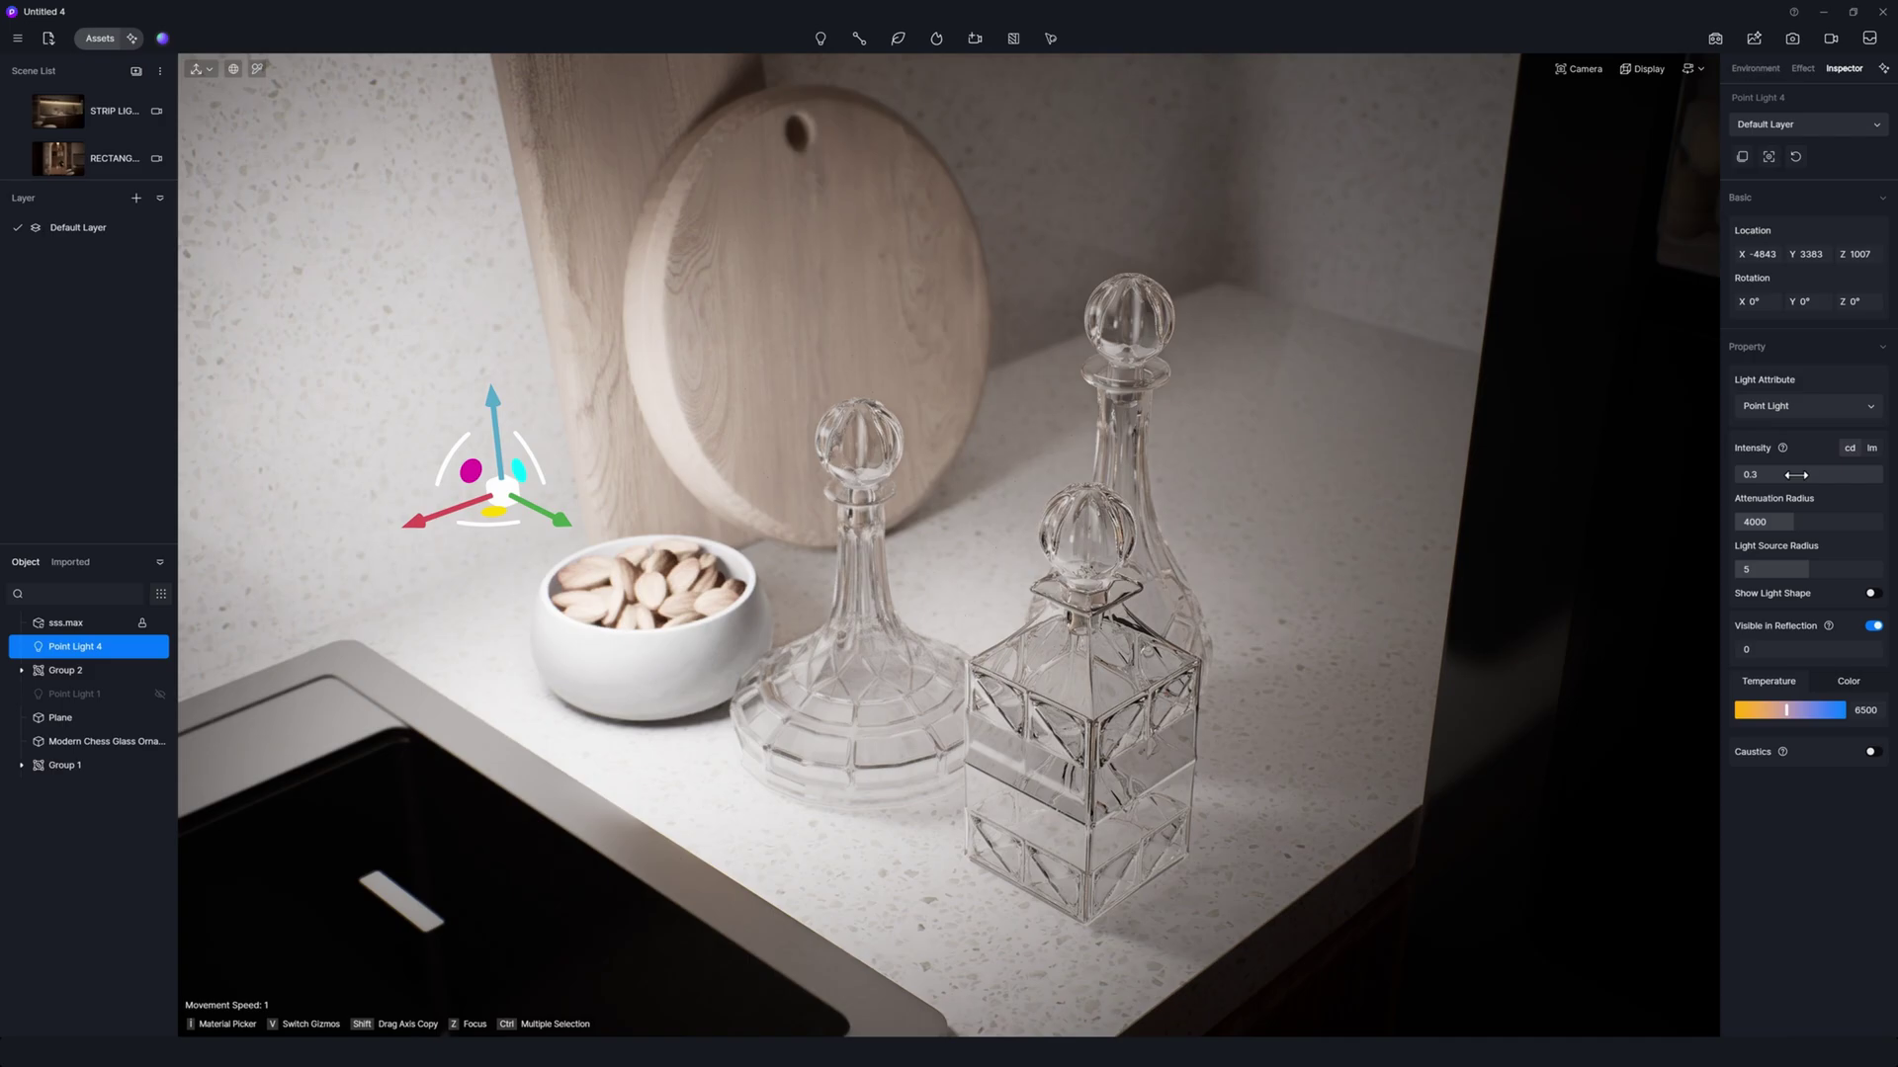
pyautogui.click(1795, 475)
pyautogui.write('1')
pyautogui.press('Return')
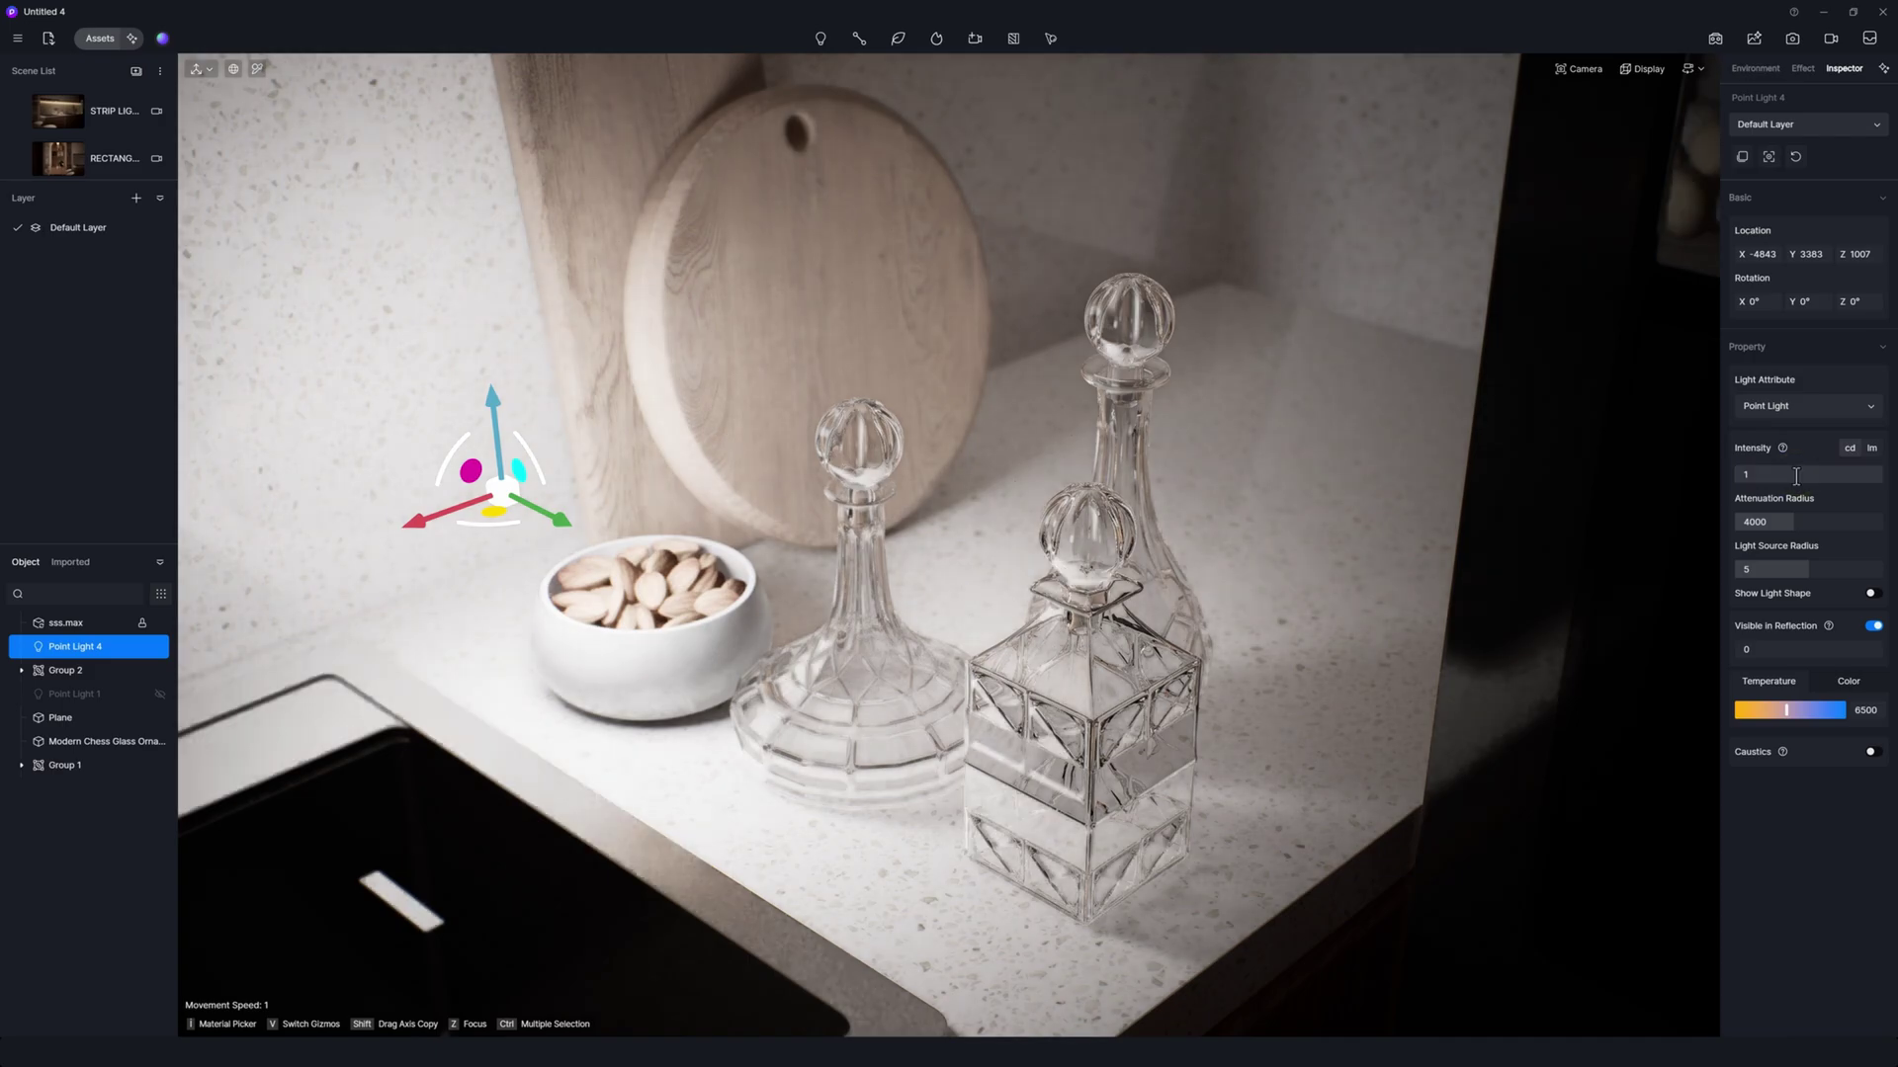
pyautogui.moveTo(1796, 475); pyautogui.dragTo(1799, 475)
pyautogui.write('0.3')
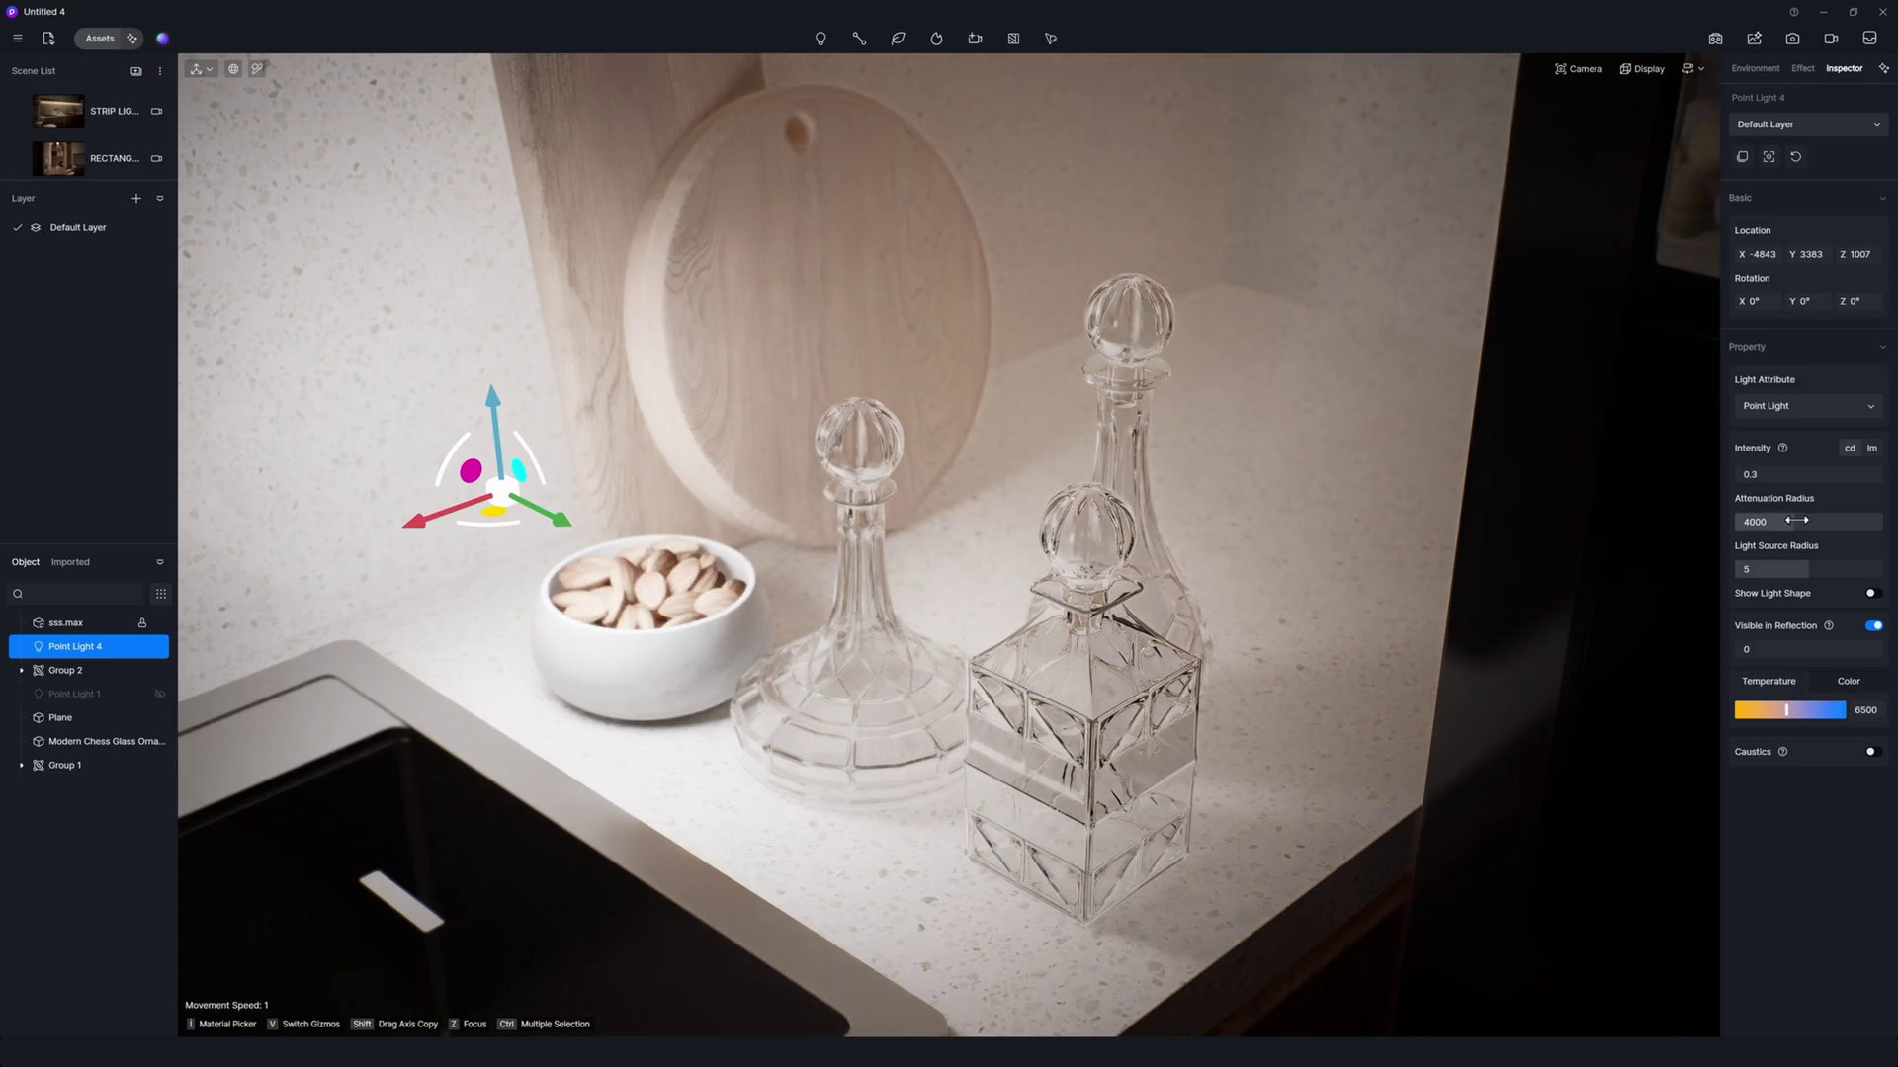
pyautogui.moveTo(1798, 521); pyautogui.dragTo(1732, 528)
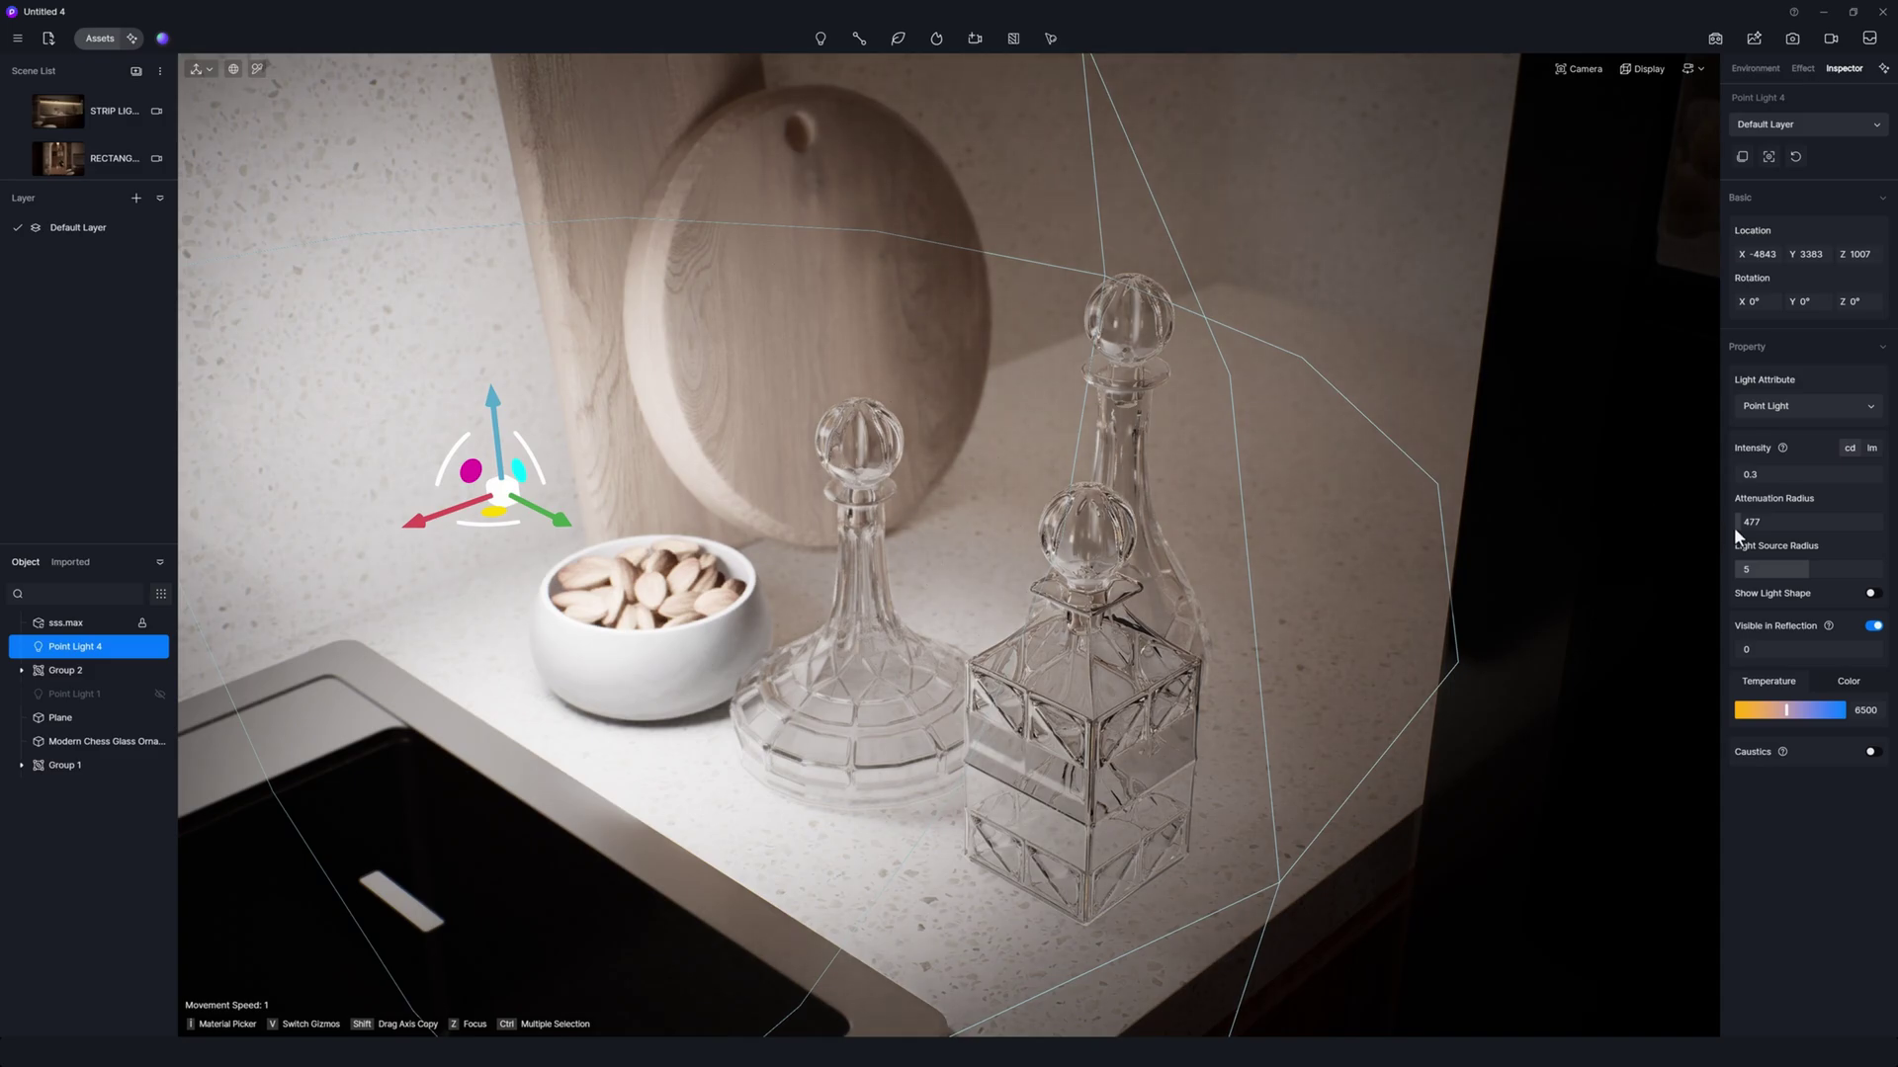
pyautogui.moveTo(1742, 528)
pyautogui.mouseDown()
pyautogui.moveTo(1837, 518)
pyautogui.moveTo(1791, 518)
pyautogui.mouseUp()
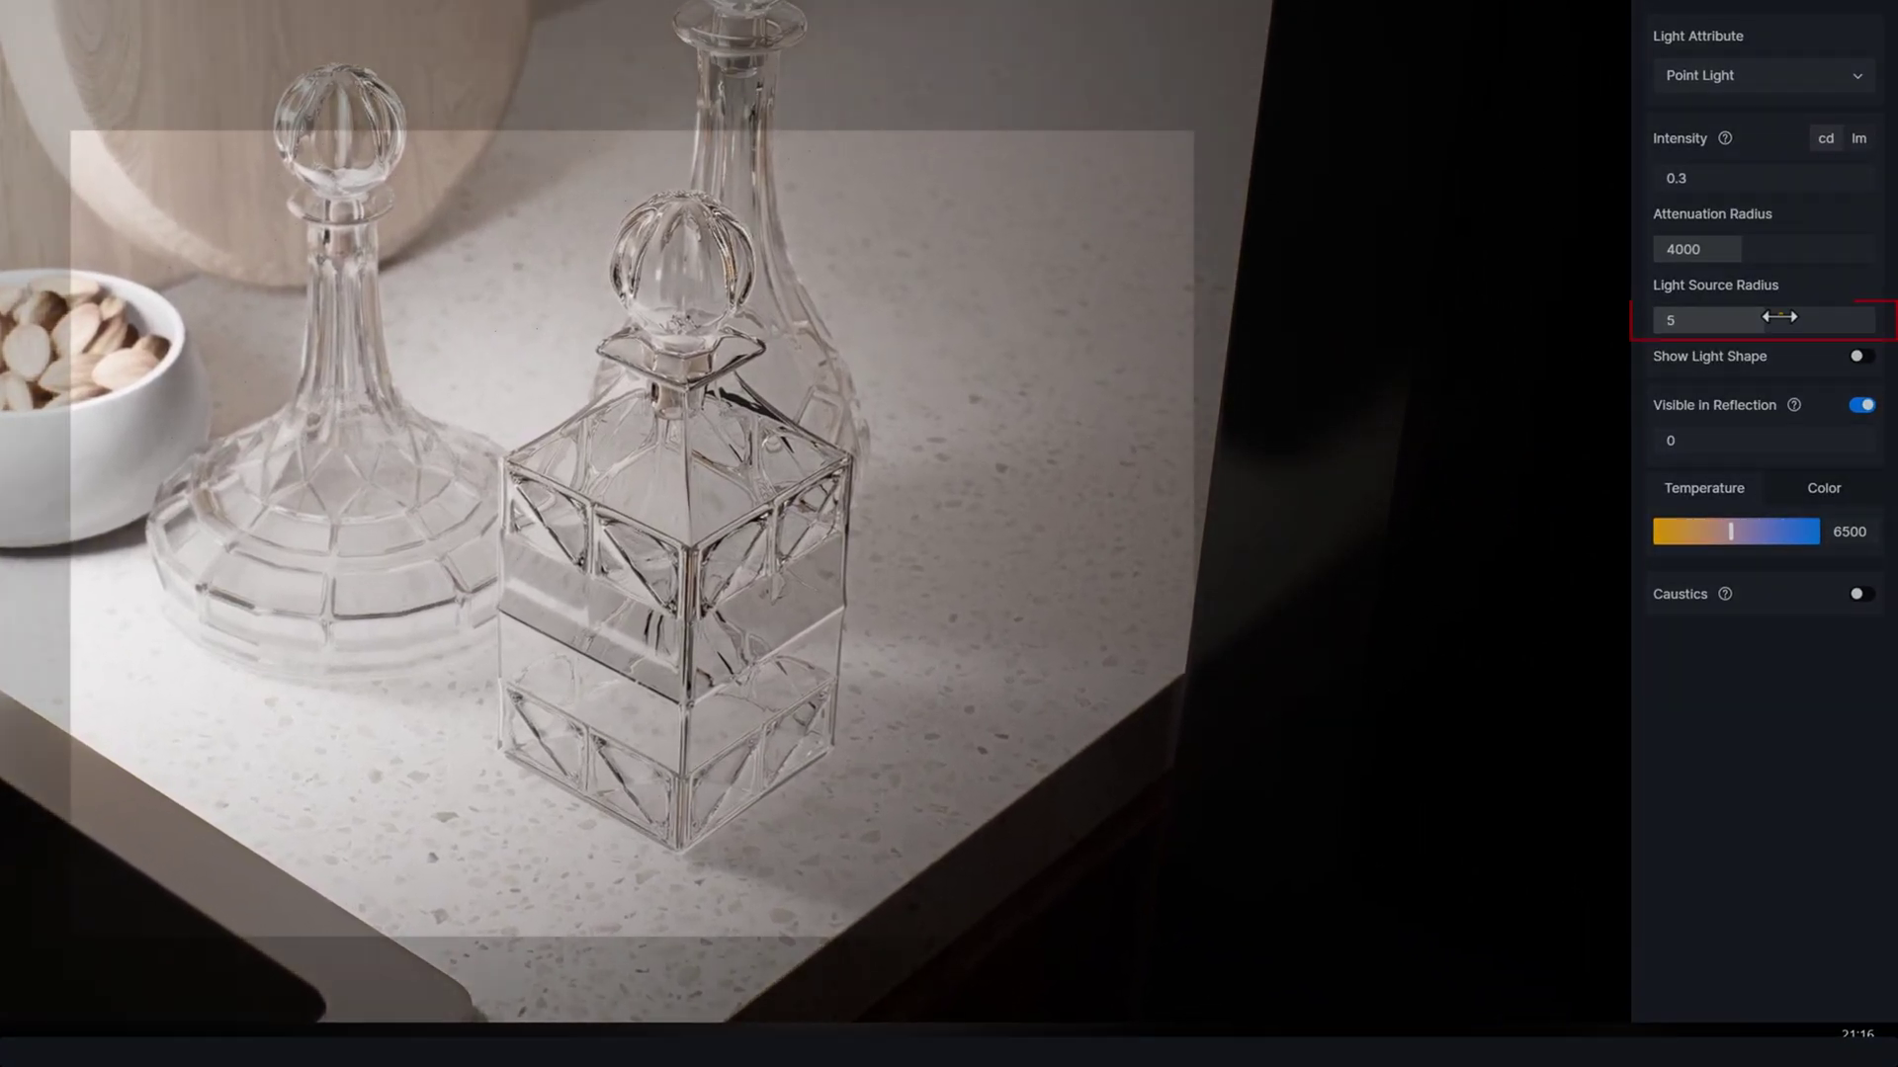
# Set the point light's source radius to 3.7 and turn on Show Light Shape
pyautogui.moveTo(1779, 316); pyautogui.dragTo(1630, 331)
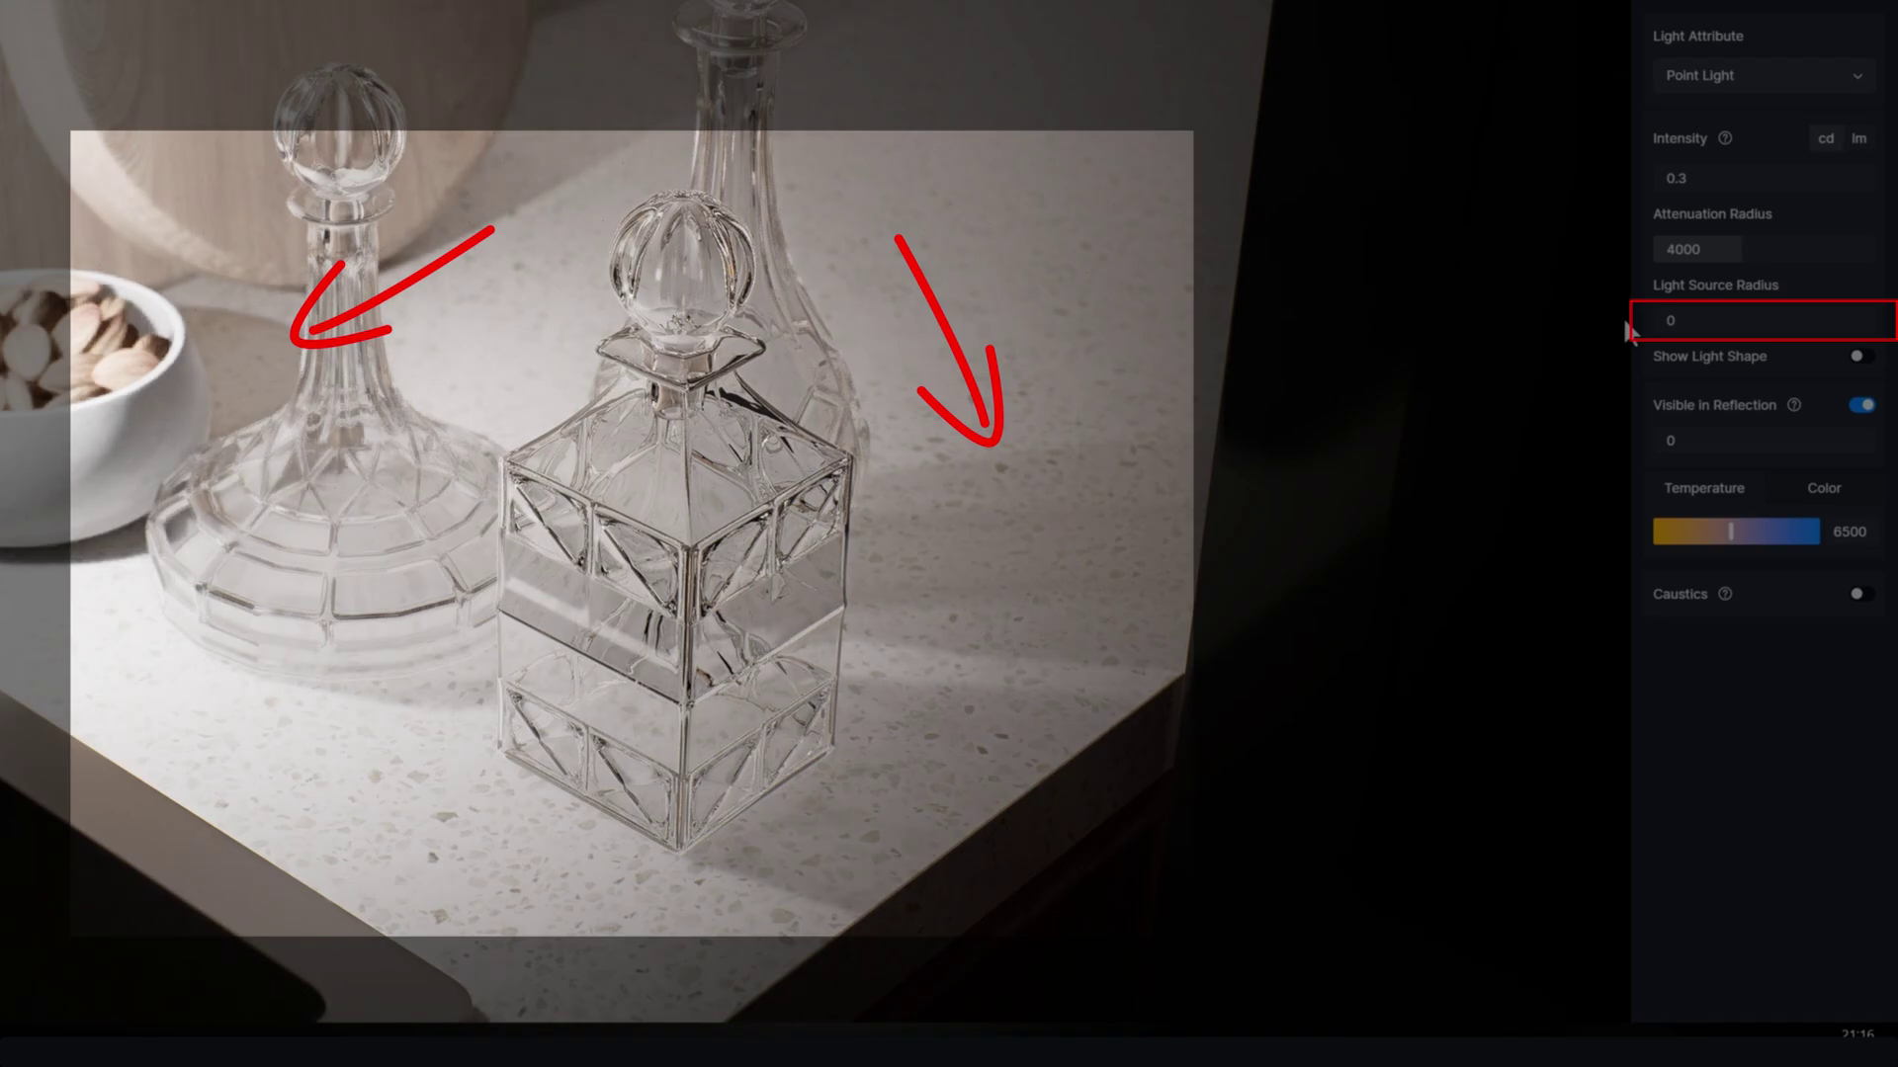
pyautogui.moveTo(1668, 322); pyautogui.dragTo(1737, 326)
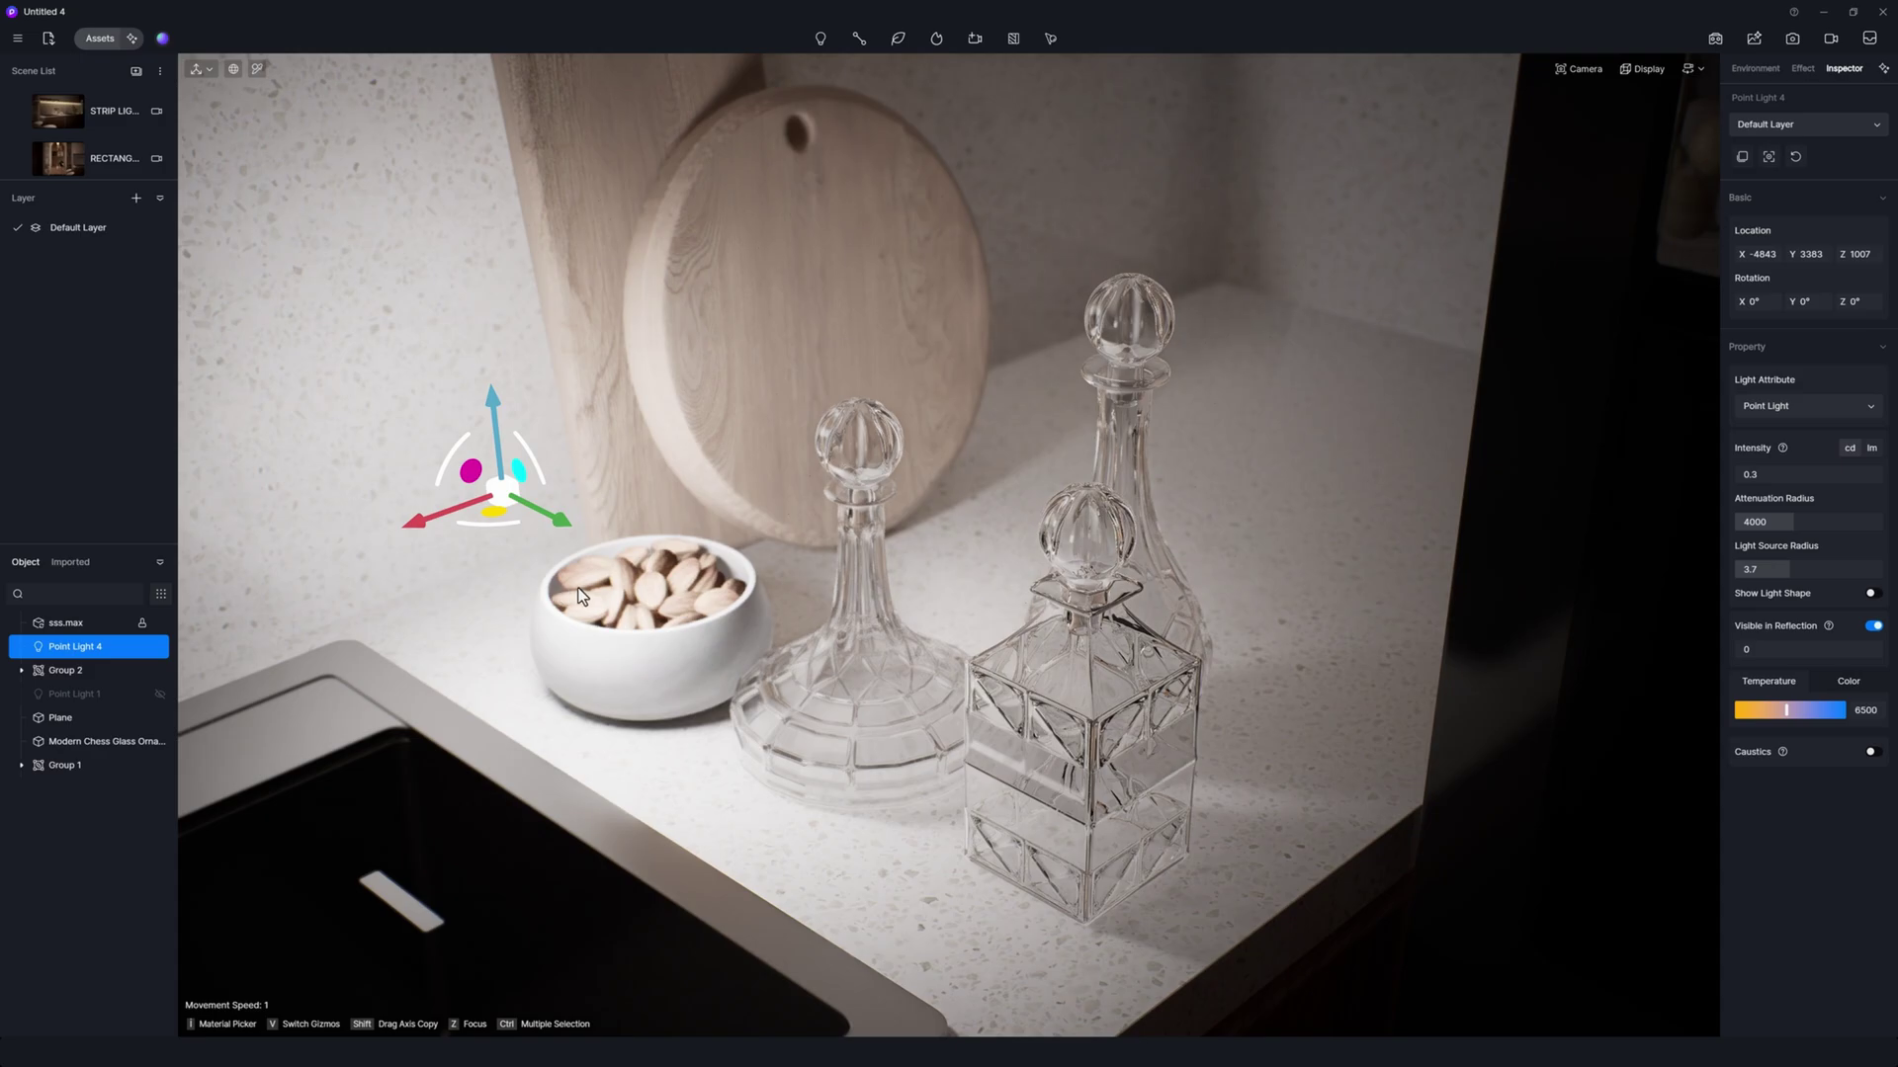
pyautogui.click(1871, 594)
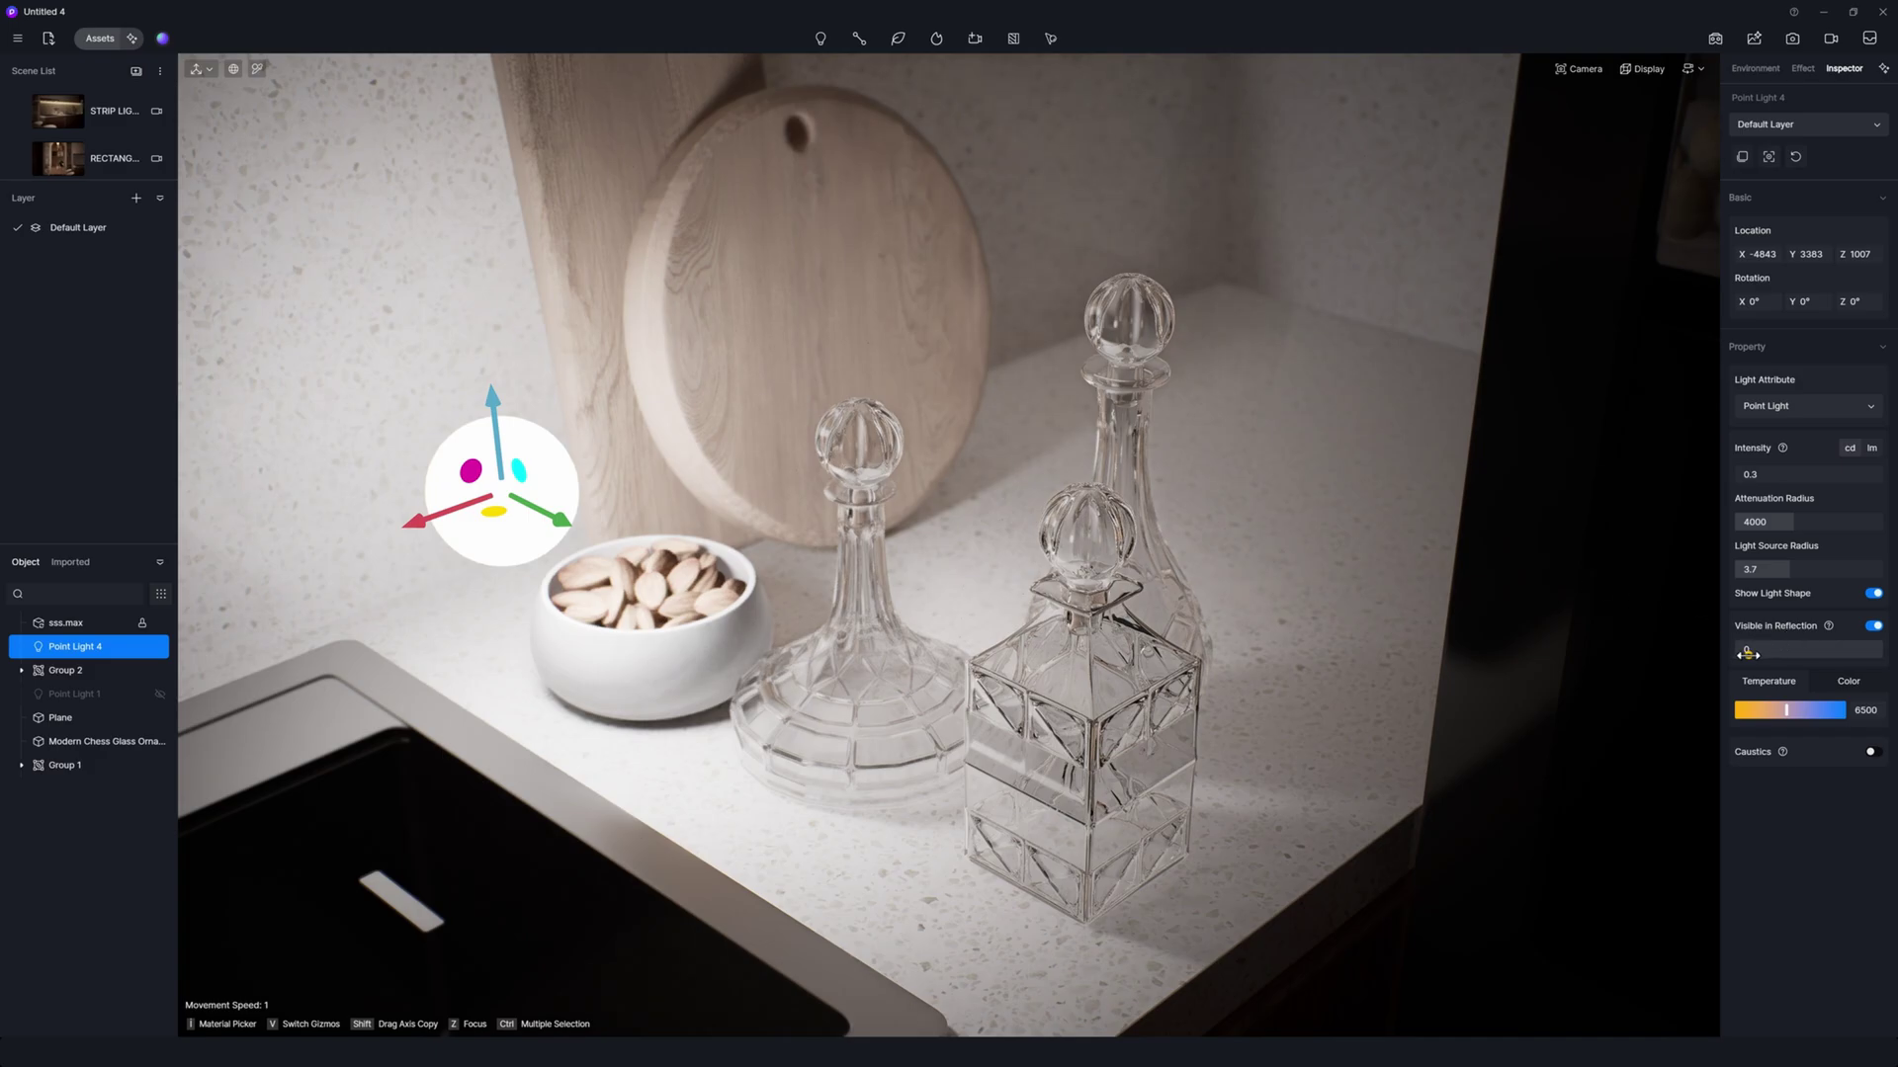
# Move the point light up and left of the bowl and turn off Visible in Reflection
pyautogui.moveTo(1750, 649); pyautogui.dragTo(1858, 649)
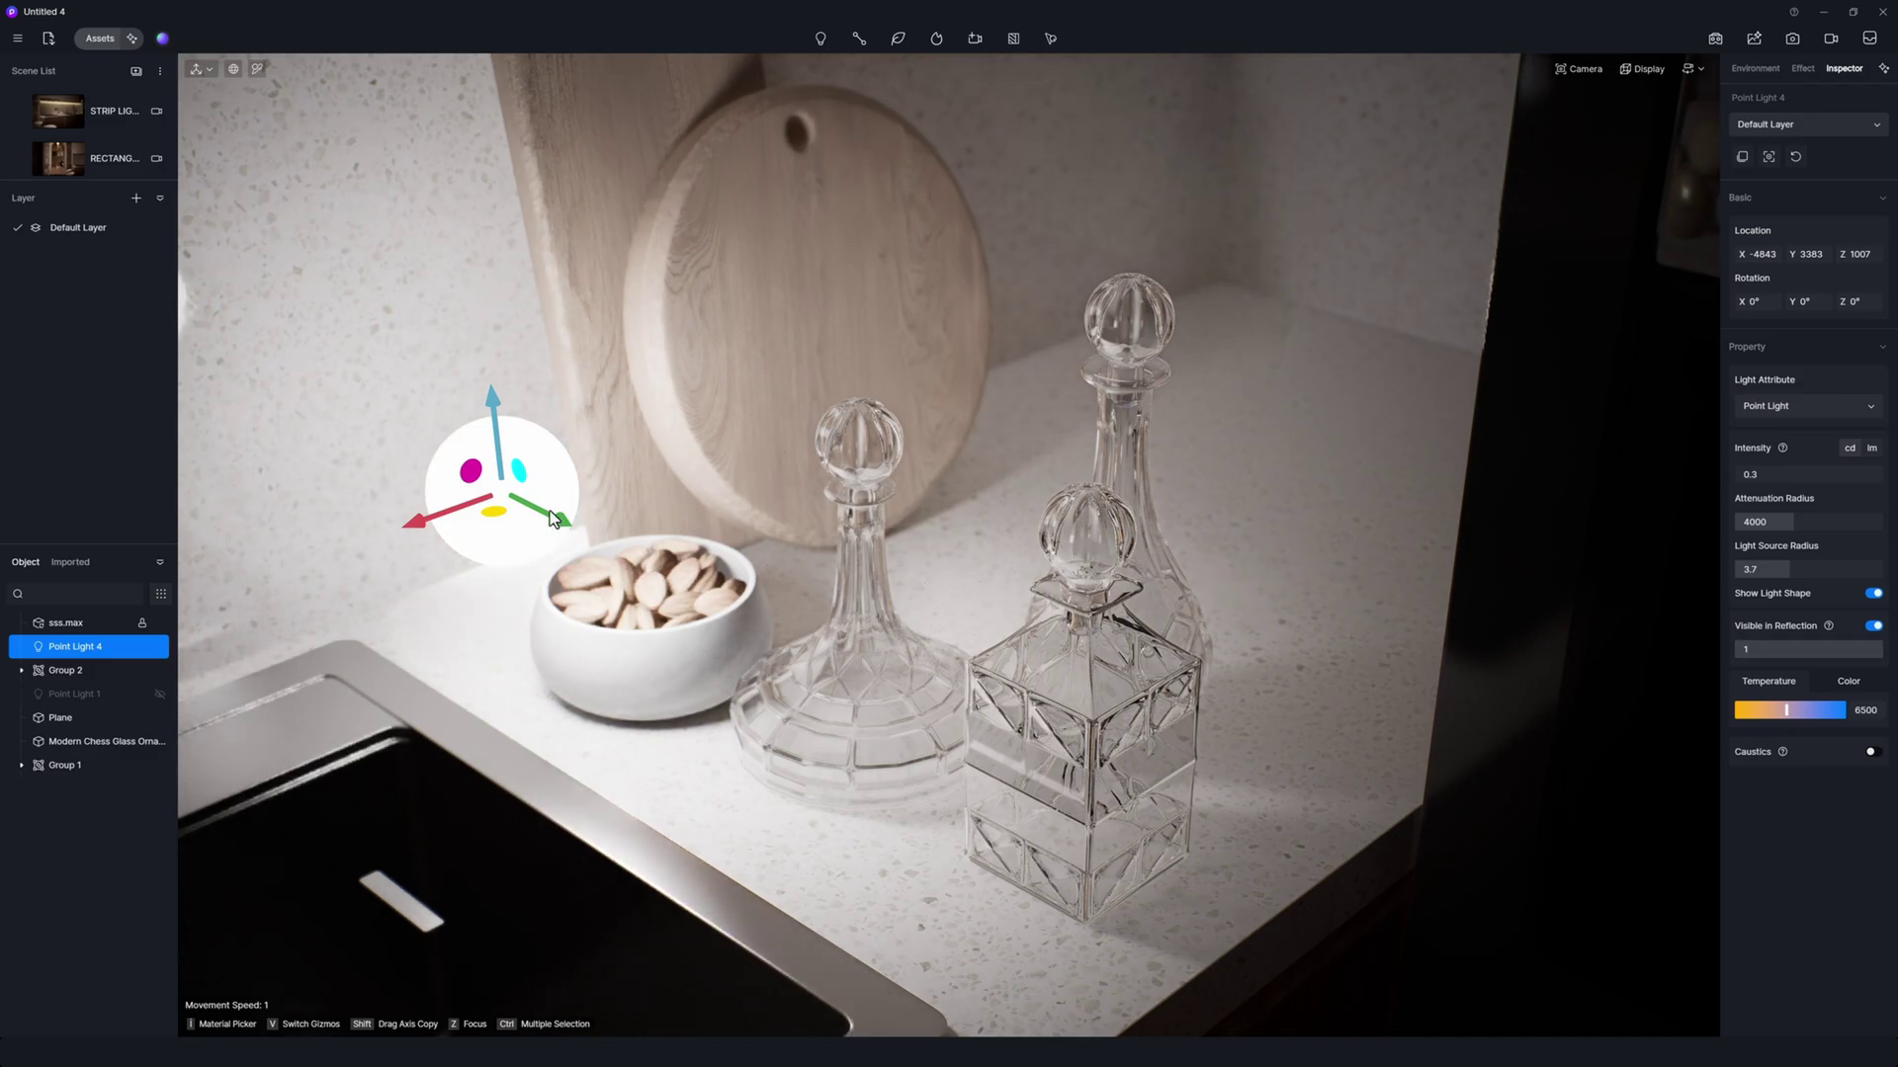
pyautogui.moveTo(551, 519); pyautogui.dragTo(435, 477)
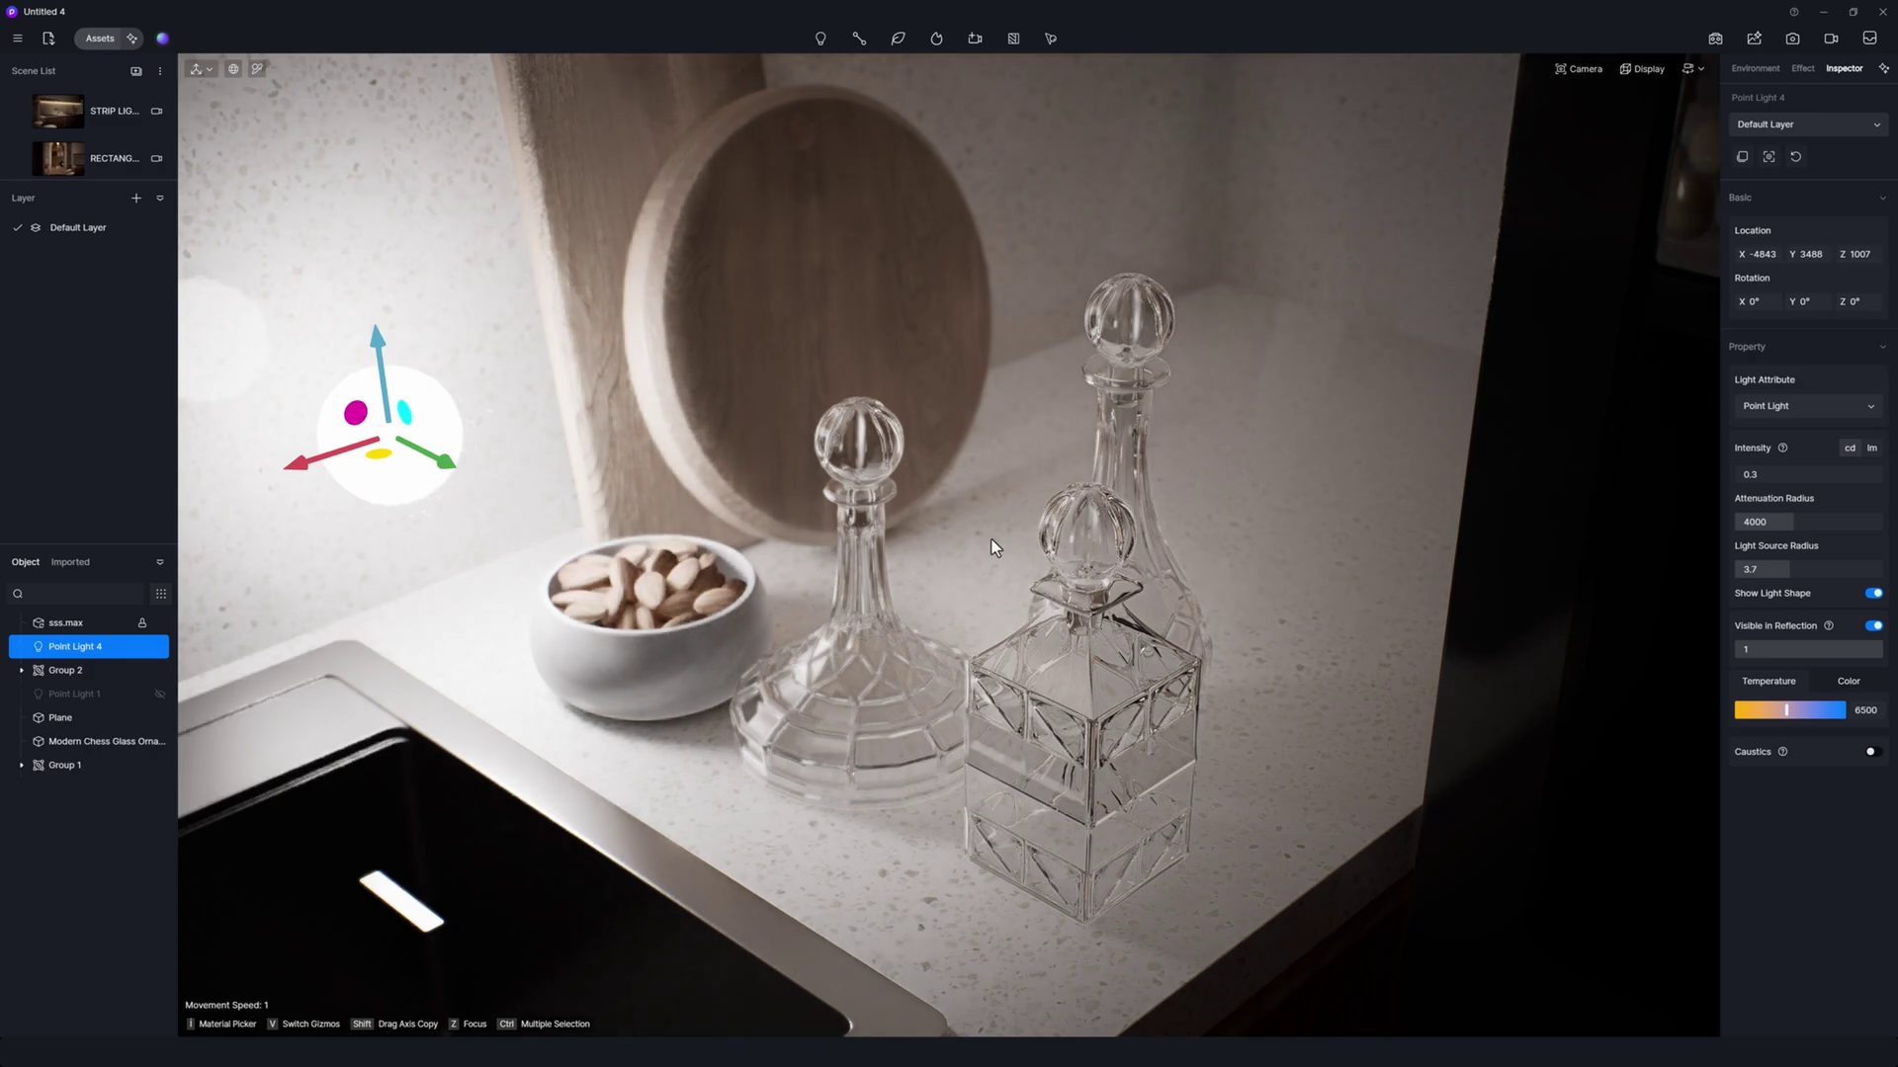
pyautogui.moveTo(1871, 650); pyautogui.dragTo(1749, 651)
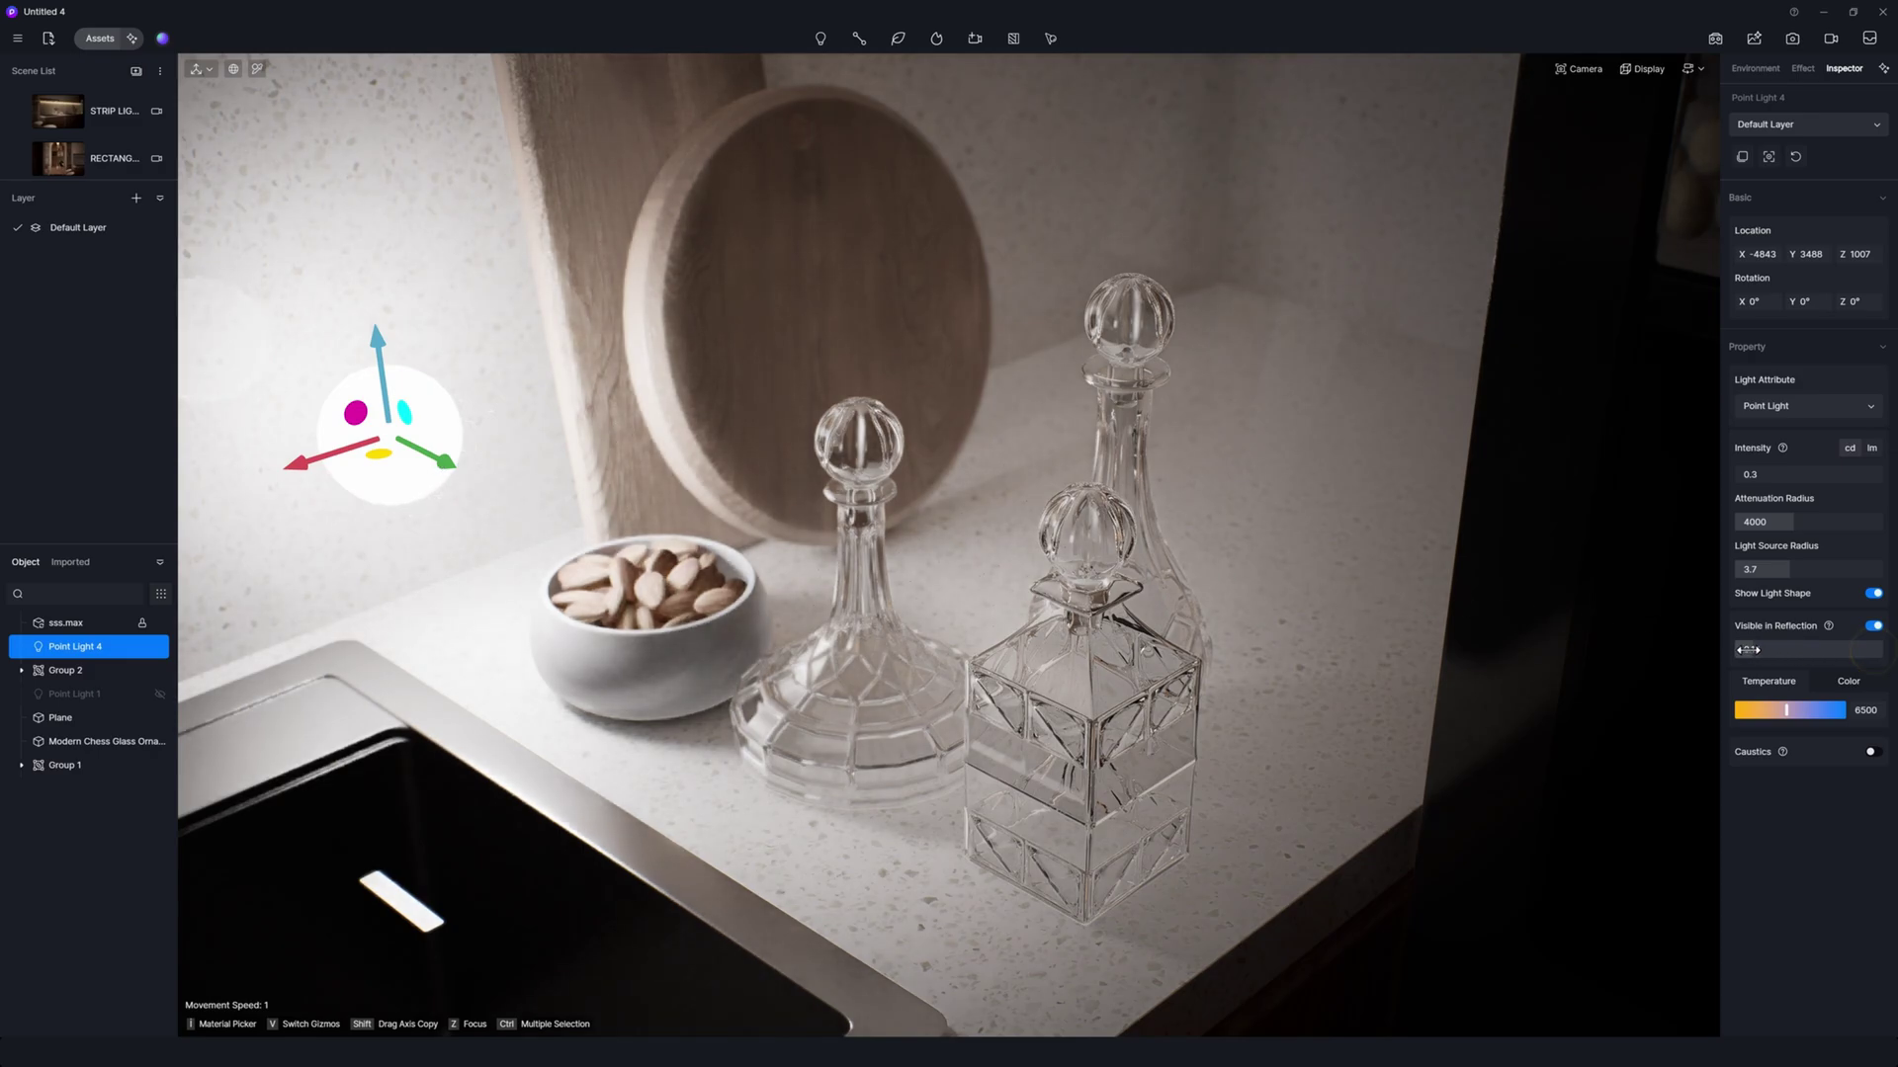
pyautogui.click(1874, 628)
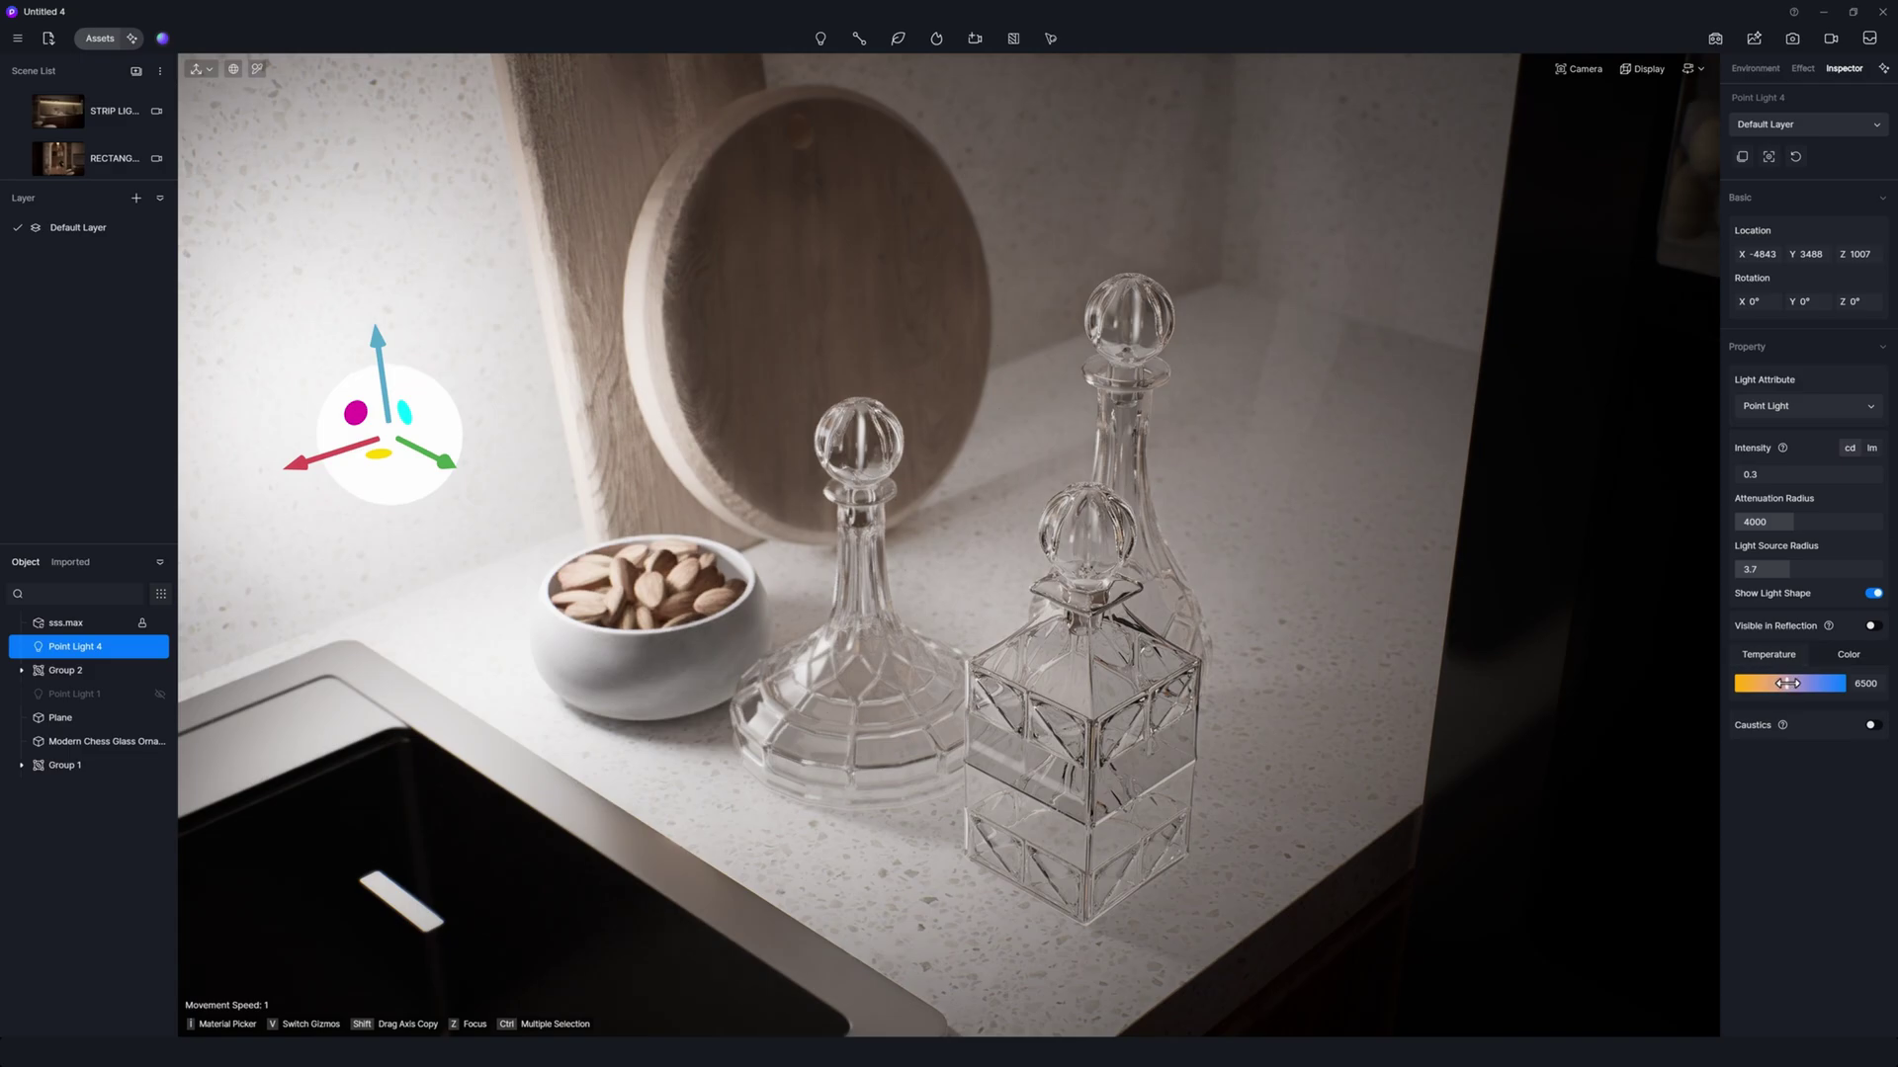
# Switch the point light from a 6500 K temperature to a white custom colour
pyautogui.moveTo(1786, 683)
pyautogui.mouseDown()
pyautogui.moveTo(1745, 684)
pyautogui.moveTo(1840, 686)
pyautogui.mouseUp()
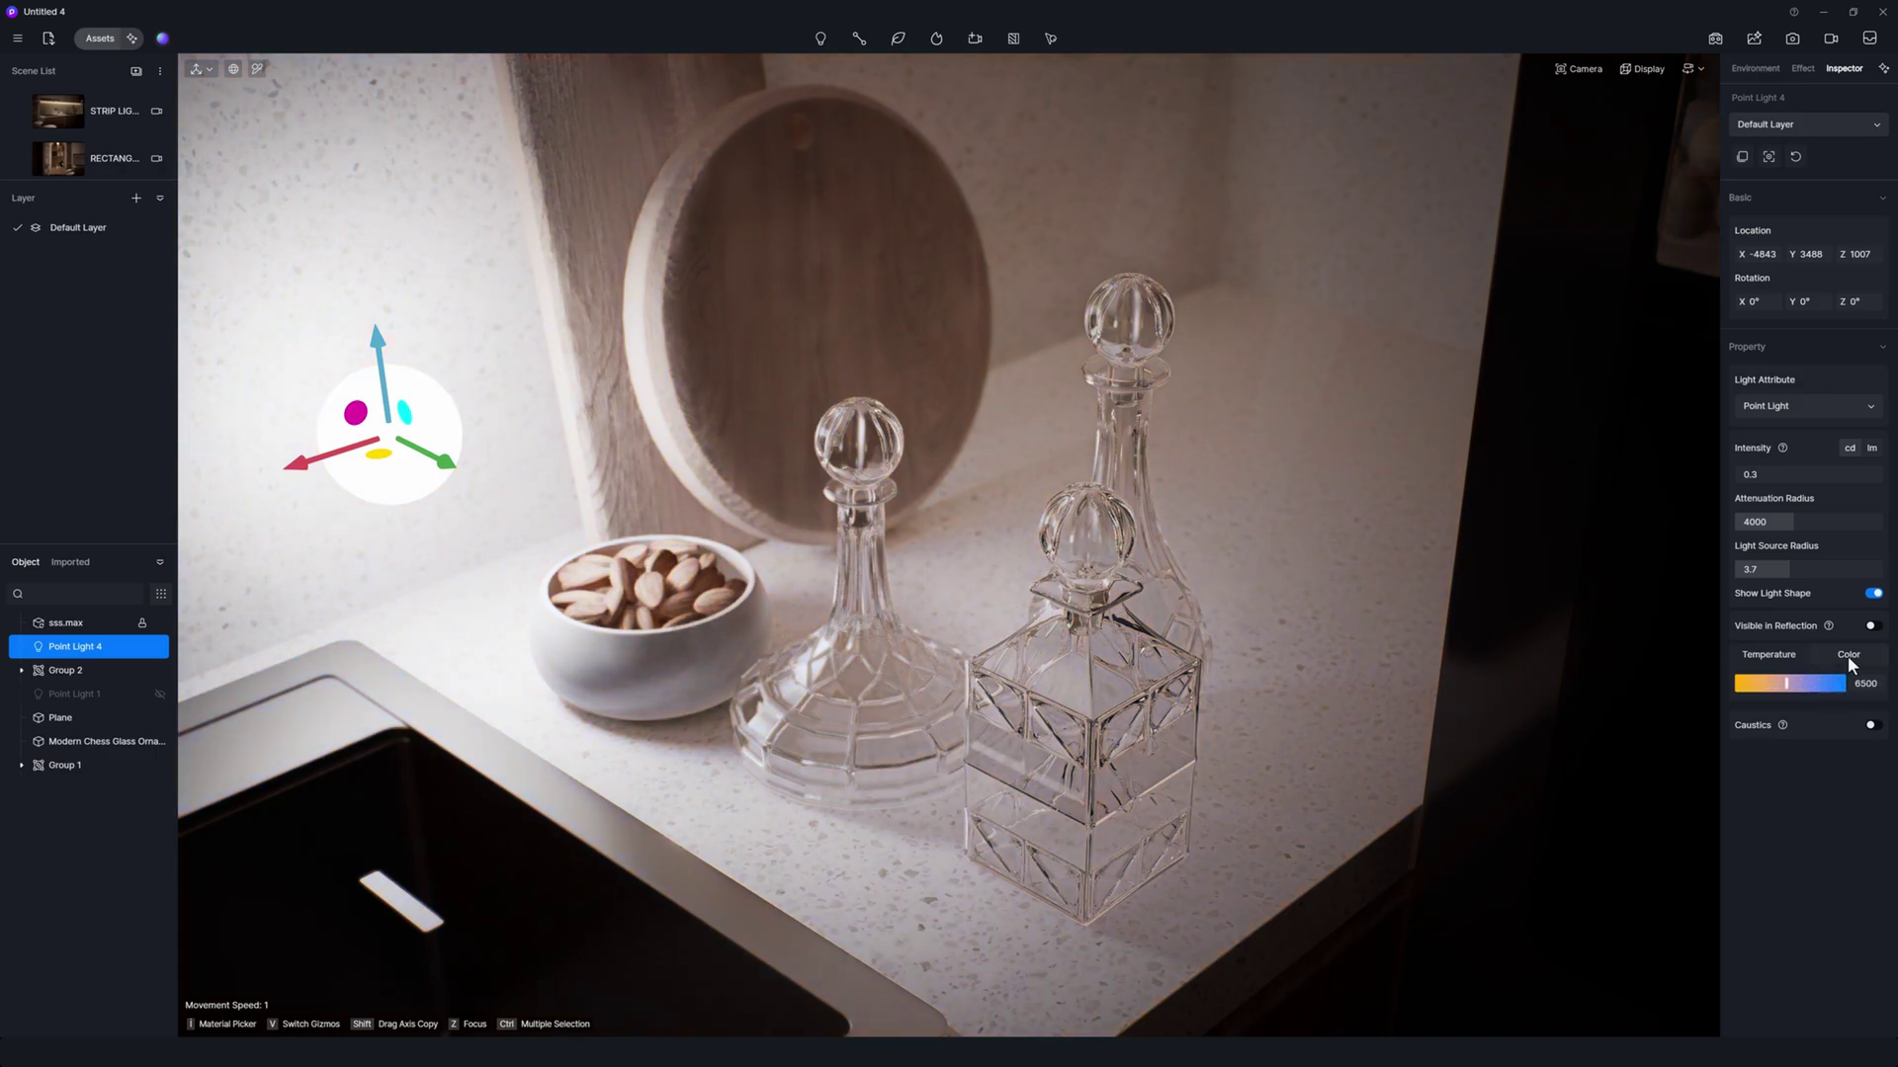
pyautogui.click(1847, 655)
pyautogui.click(1745, 686)
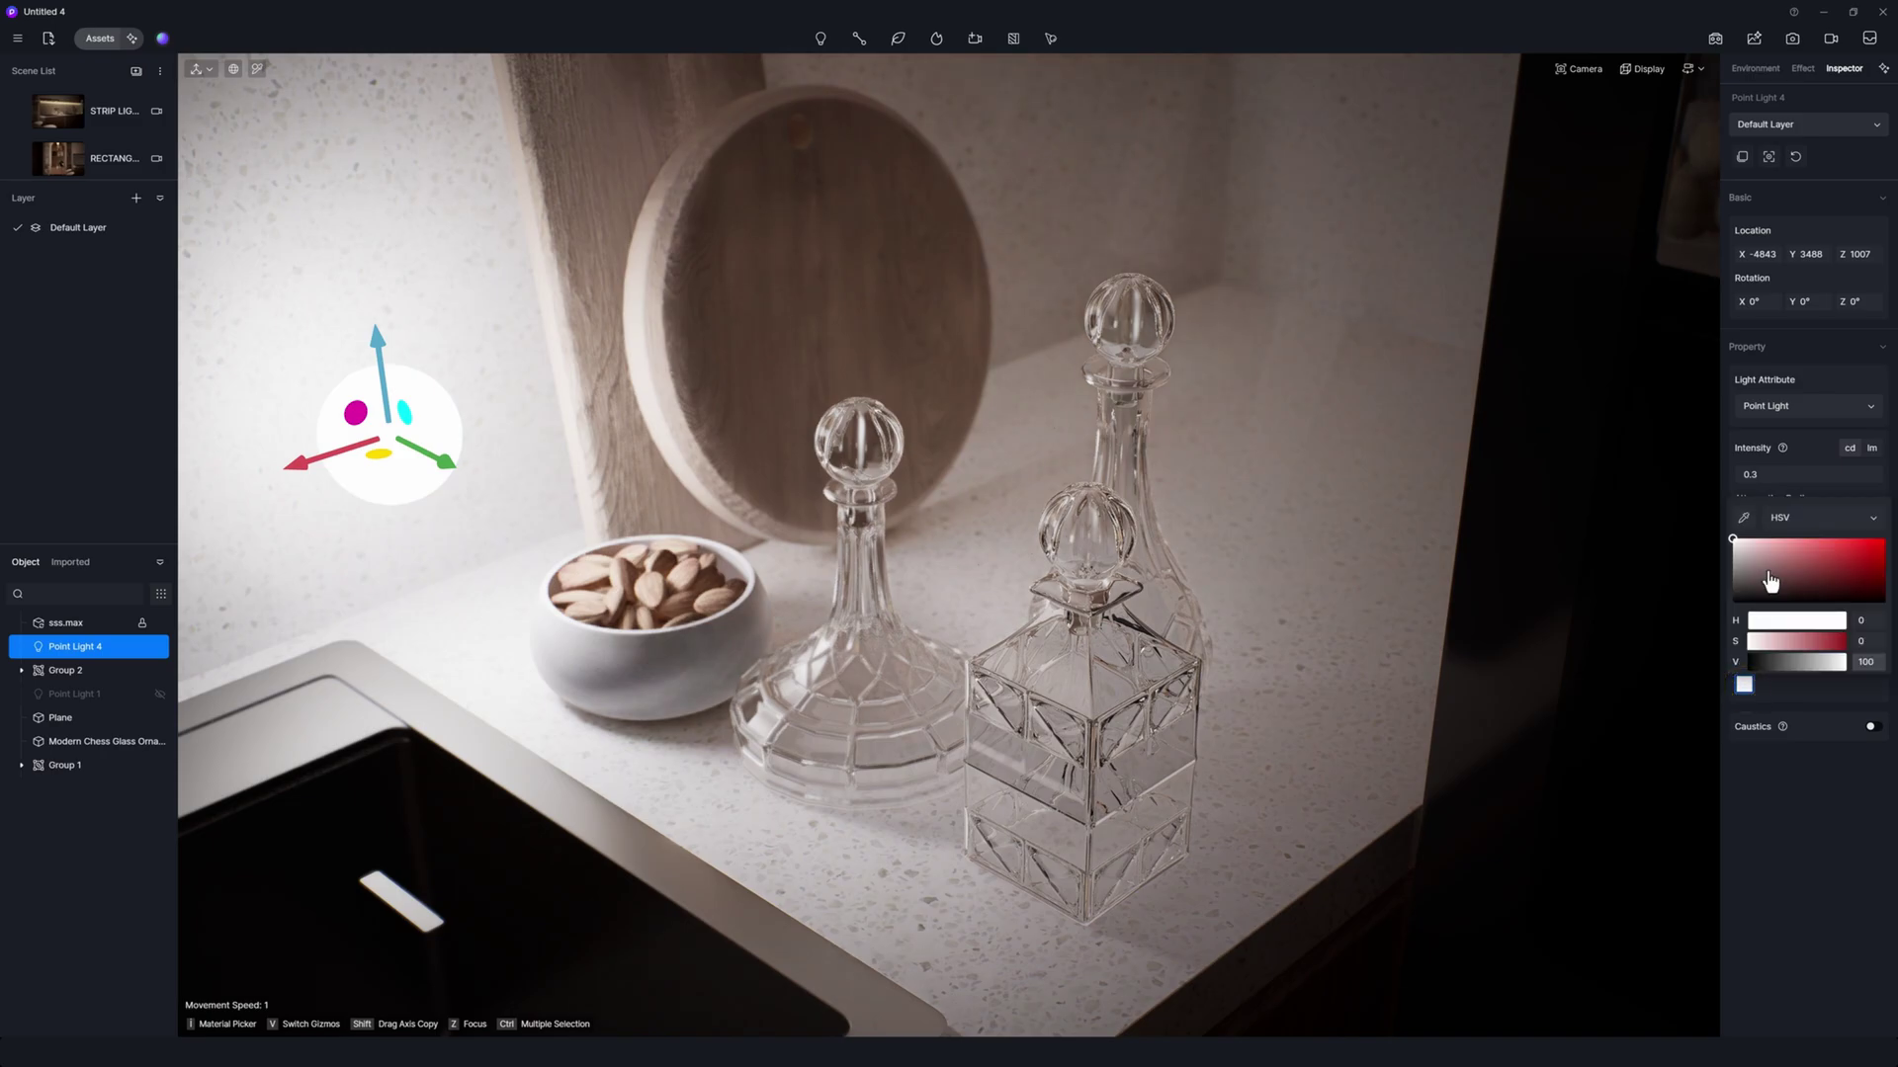
pyautogui.moveTo(1769, 581)
pyautogui.mouseDown()
pyautogui.moveTo(1836, 610)
pyautogui.moveTo(1883, 539)
pyautogui.mouseUp()
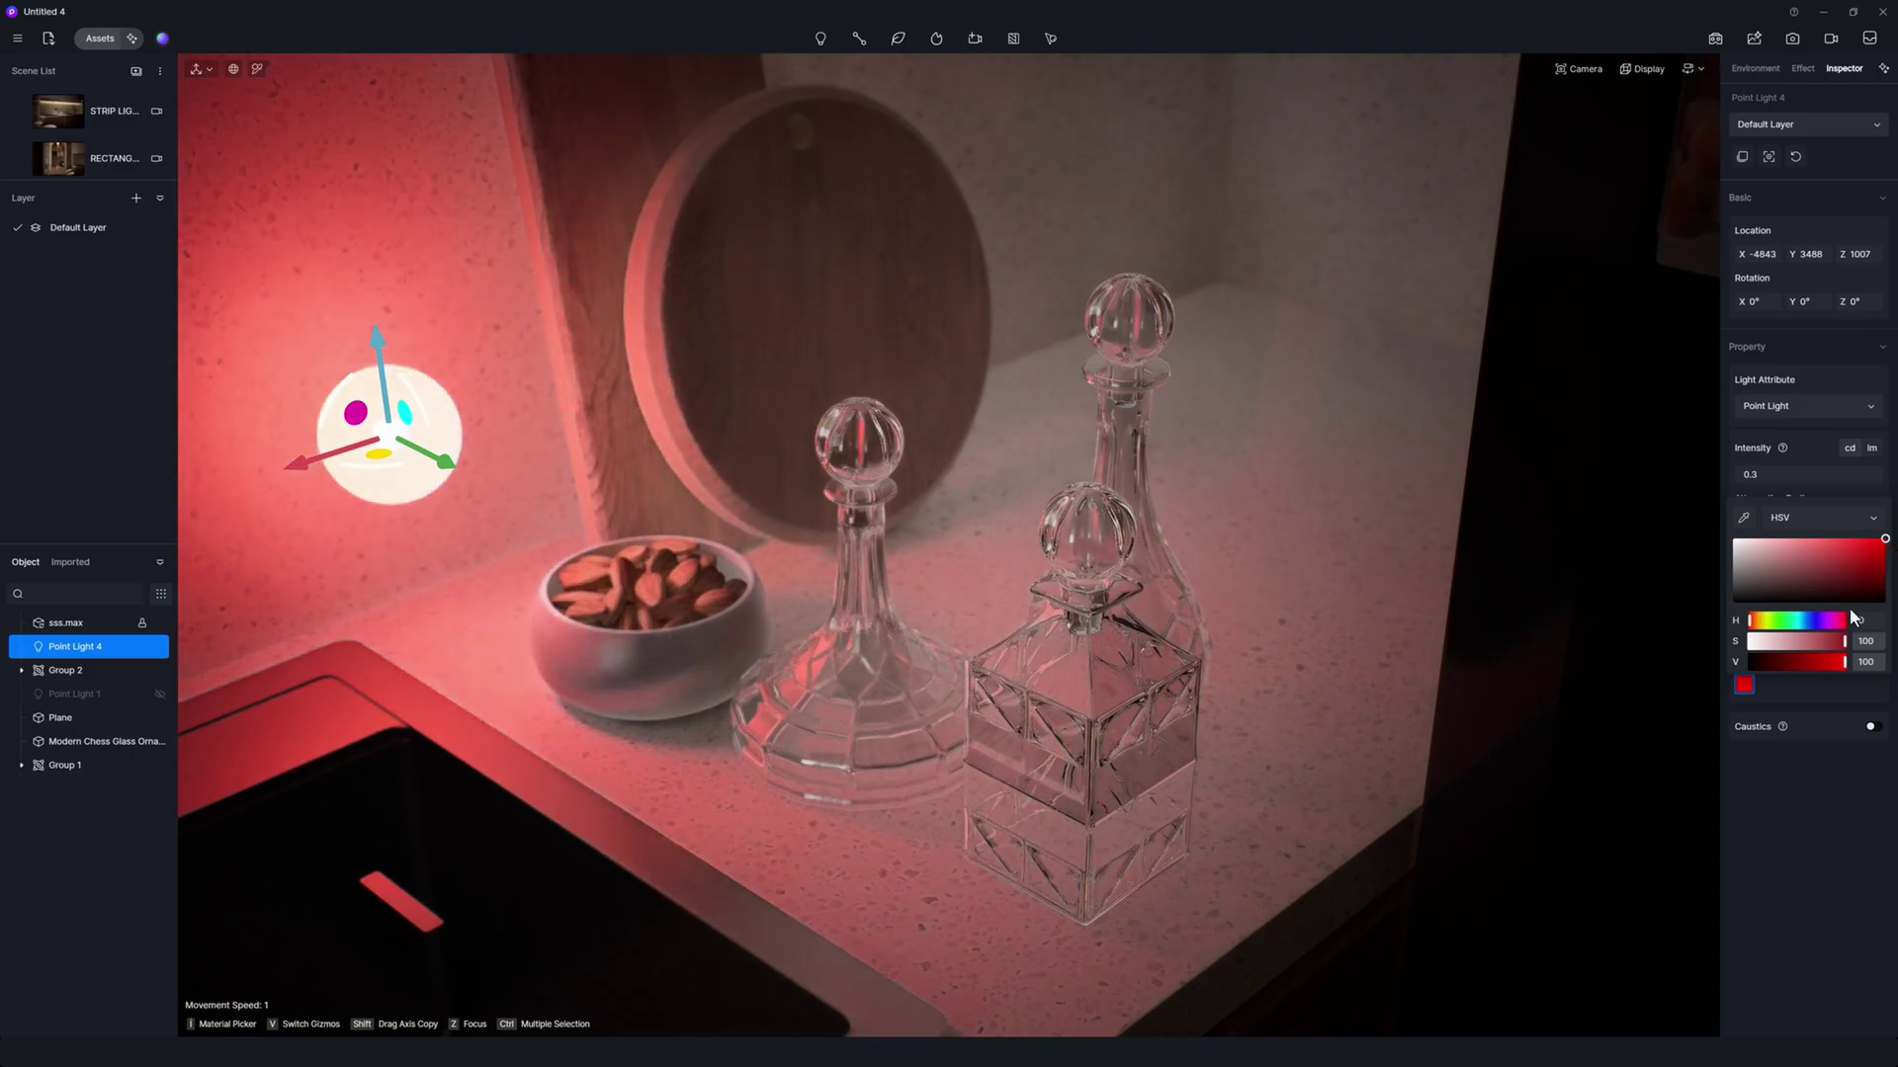
pyautogui.moveTo(1848, 621)
pyautogui.mouseDown()
pyautogui.moveTo(1705, 621)
pyautogui.moveTo(1704, 513)
pyautogui.mouseUp()
pyautogui.click(1799, 838)
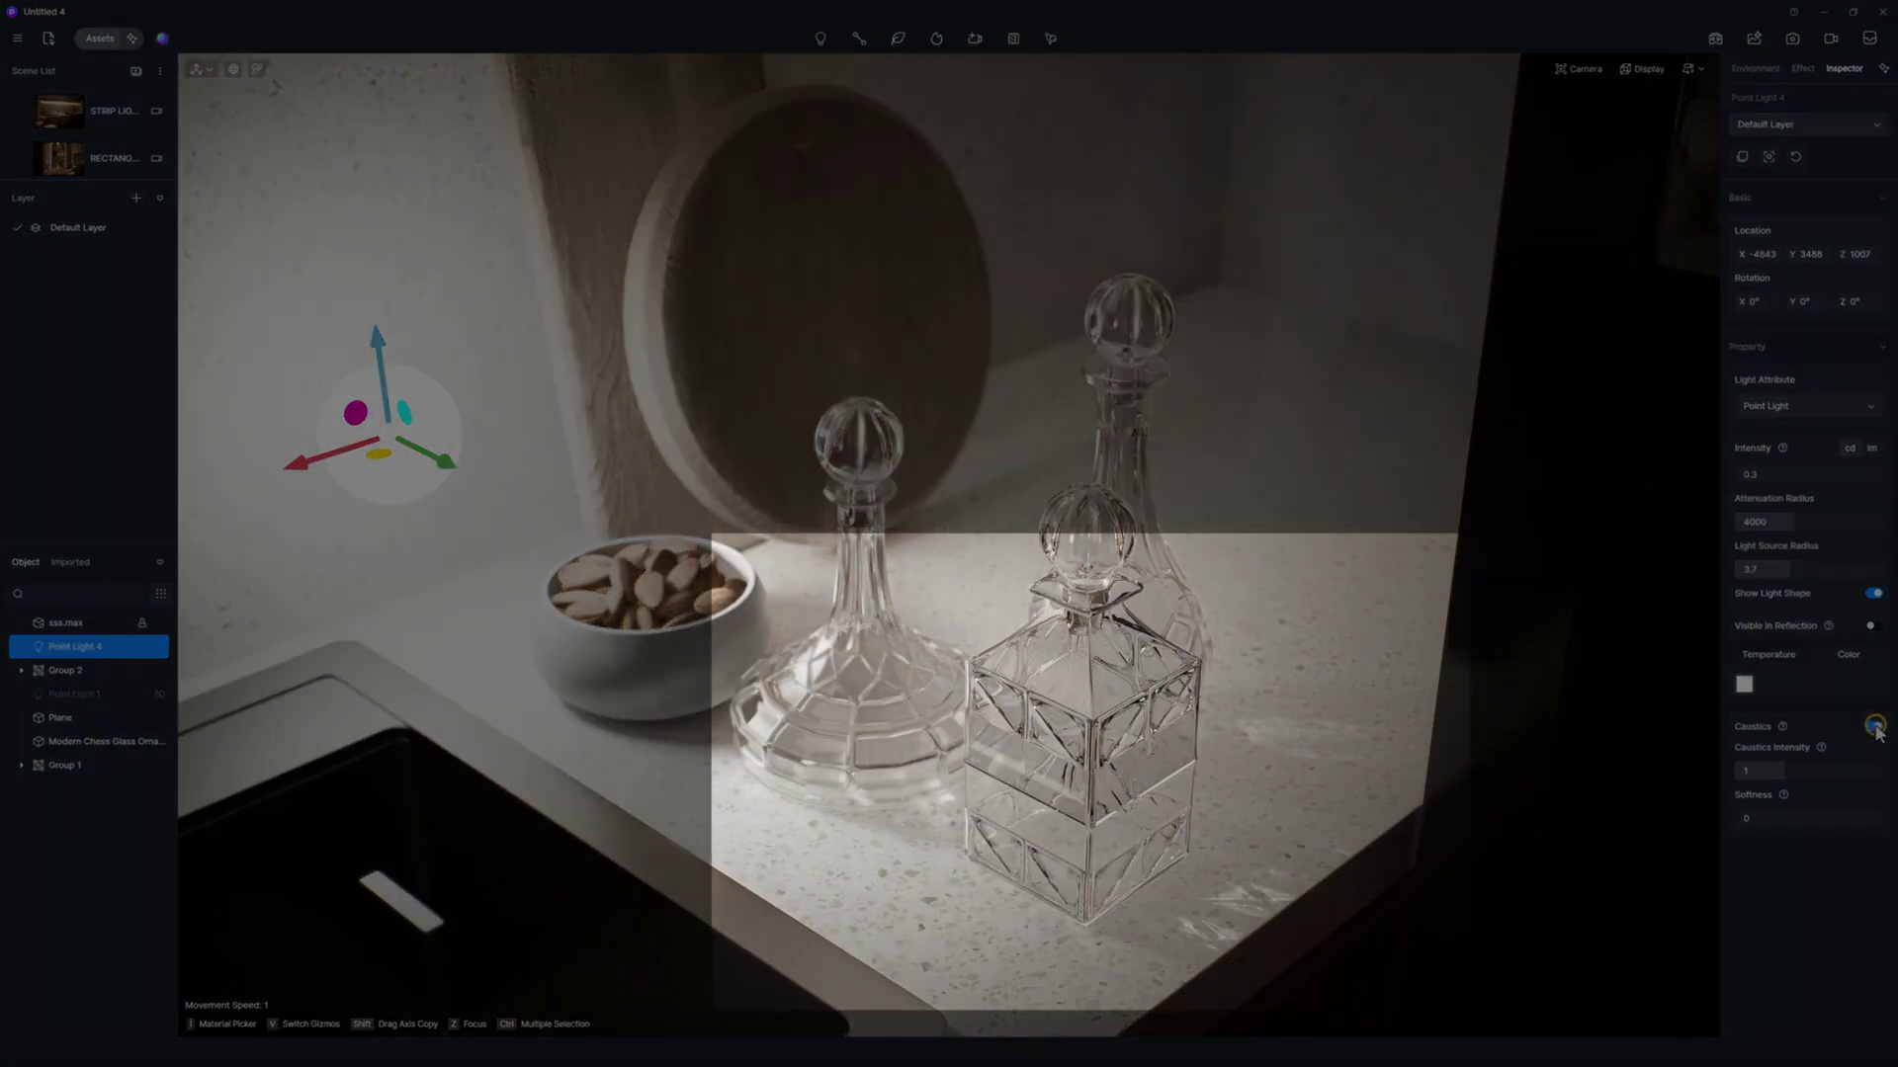
# Enable point-light caustics with intensity about 3.4 and softness 0.73, repositioning the light slightly
pyautogui.click(1871, 728)
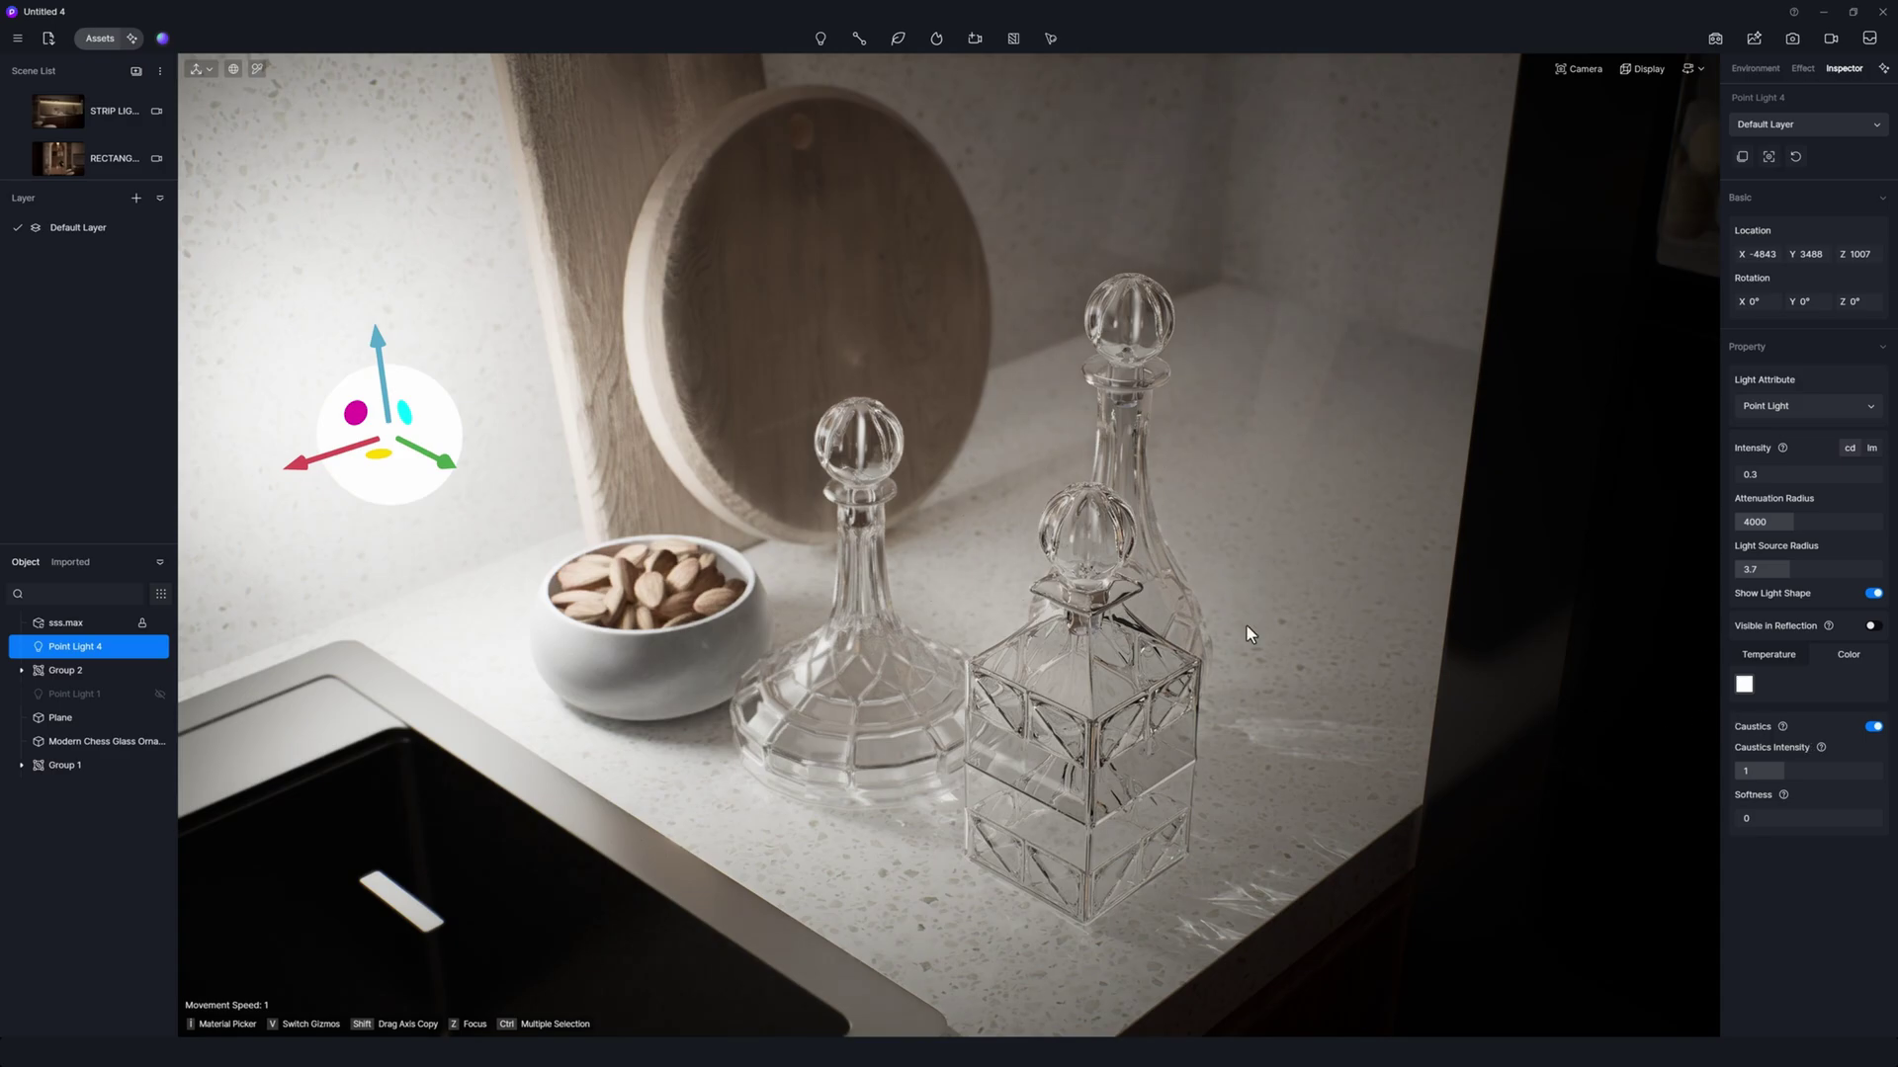
pyautogui.moveTo(379, 454)
pyautogui.mouseDown()
pyautogui.moveTo(406, 534)
pyautogui.moveTo(724, 758)
pyautogui.moveTo(1003, 766)
pyautogui.moveTo(1156, 845)
pyautogui.moveTo(1287, 819)
pyautogui.moveTo(1376, 749)
pyautogui.moveTo(1396, 682)
pyautogui.moveTo(1390, 625)
pyautogui.moveTo(1374, 692)
pyautogui.moveTo(1200, 726)
pyautogui.moveTo(780, 722)
pyautogui.moveTo(356, 497)
pyautogui.mouseUp()
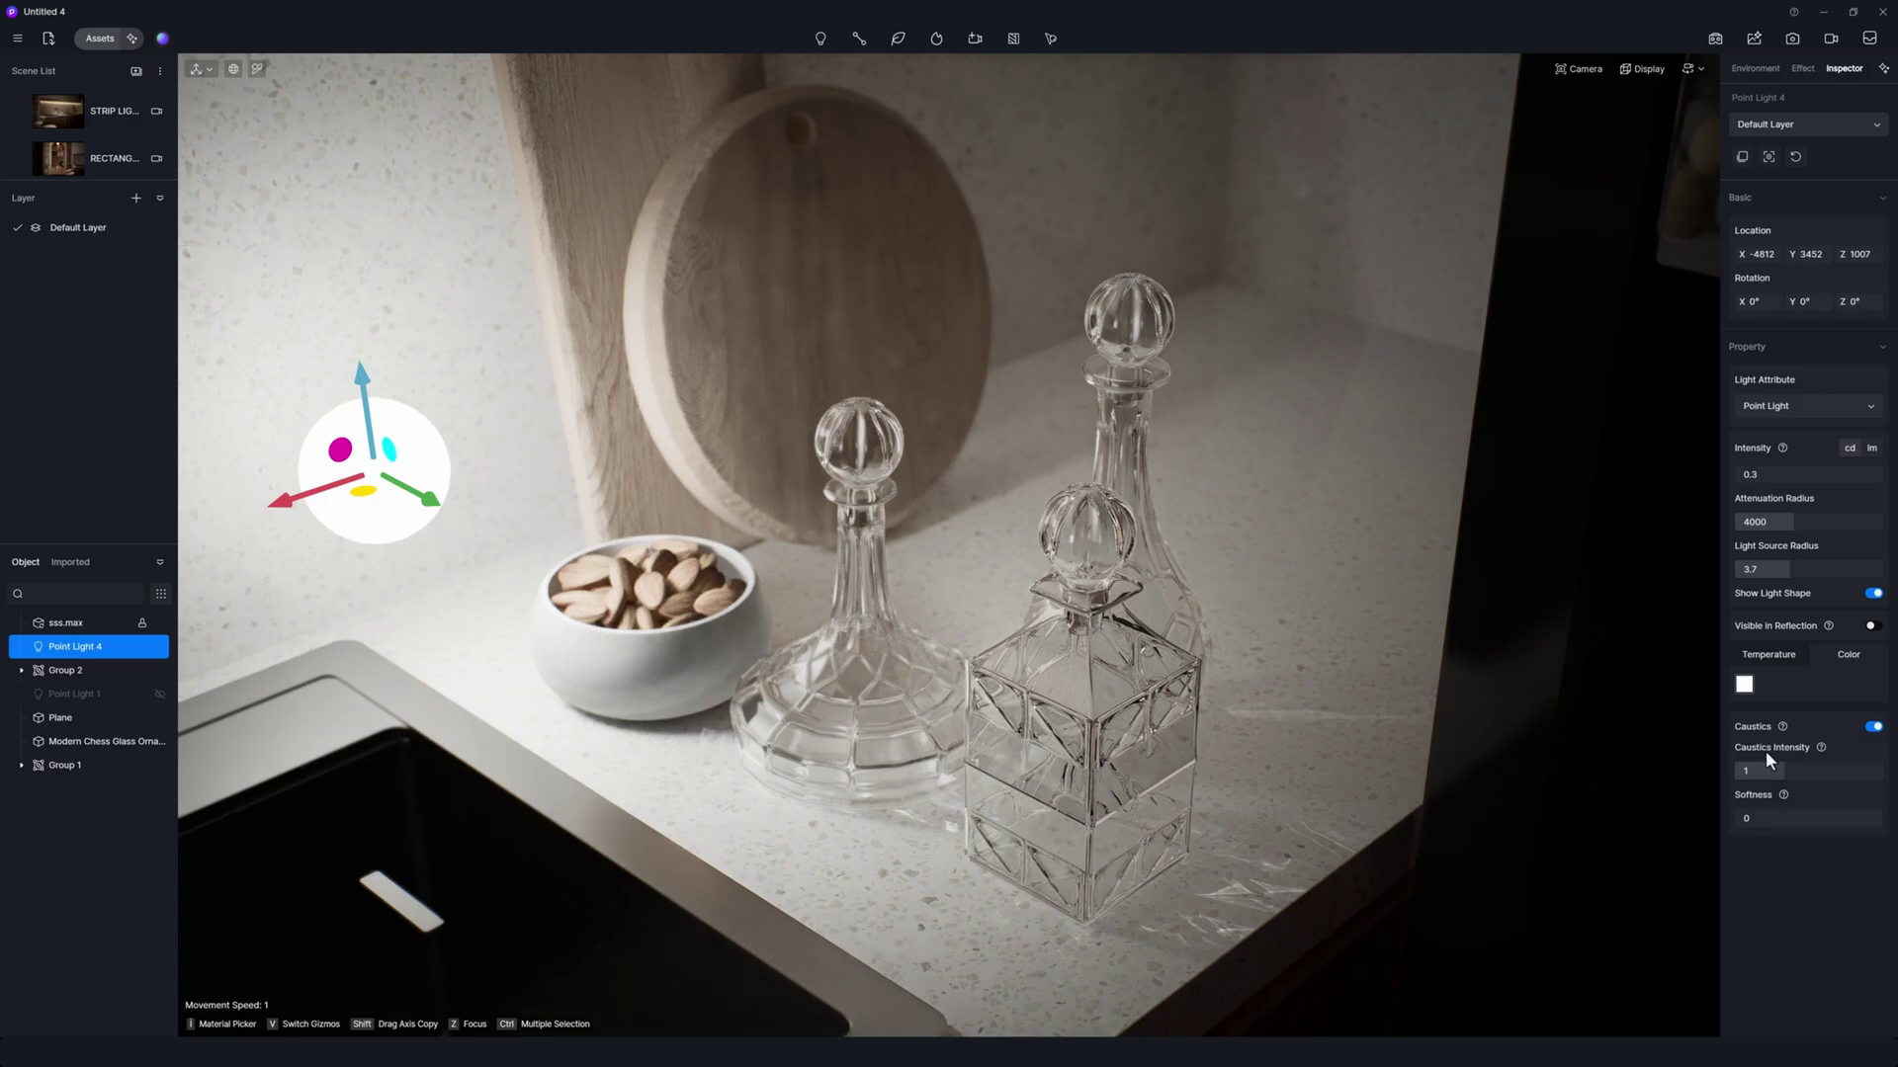
pyautogui.moveTo(1779, 767); pyautogui.dragTo(1888, 771)
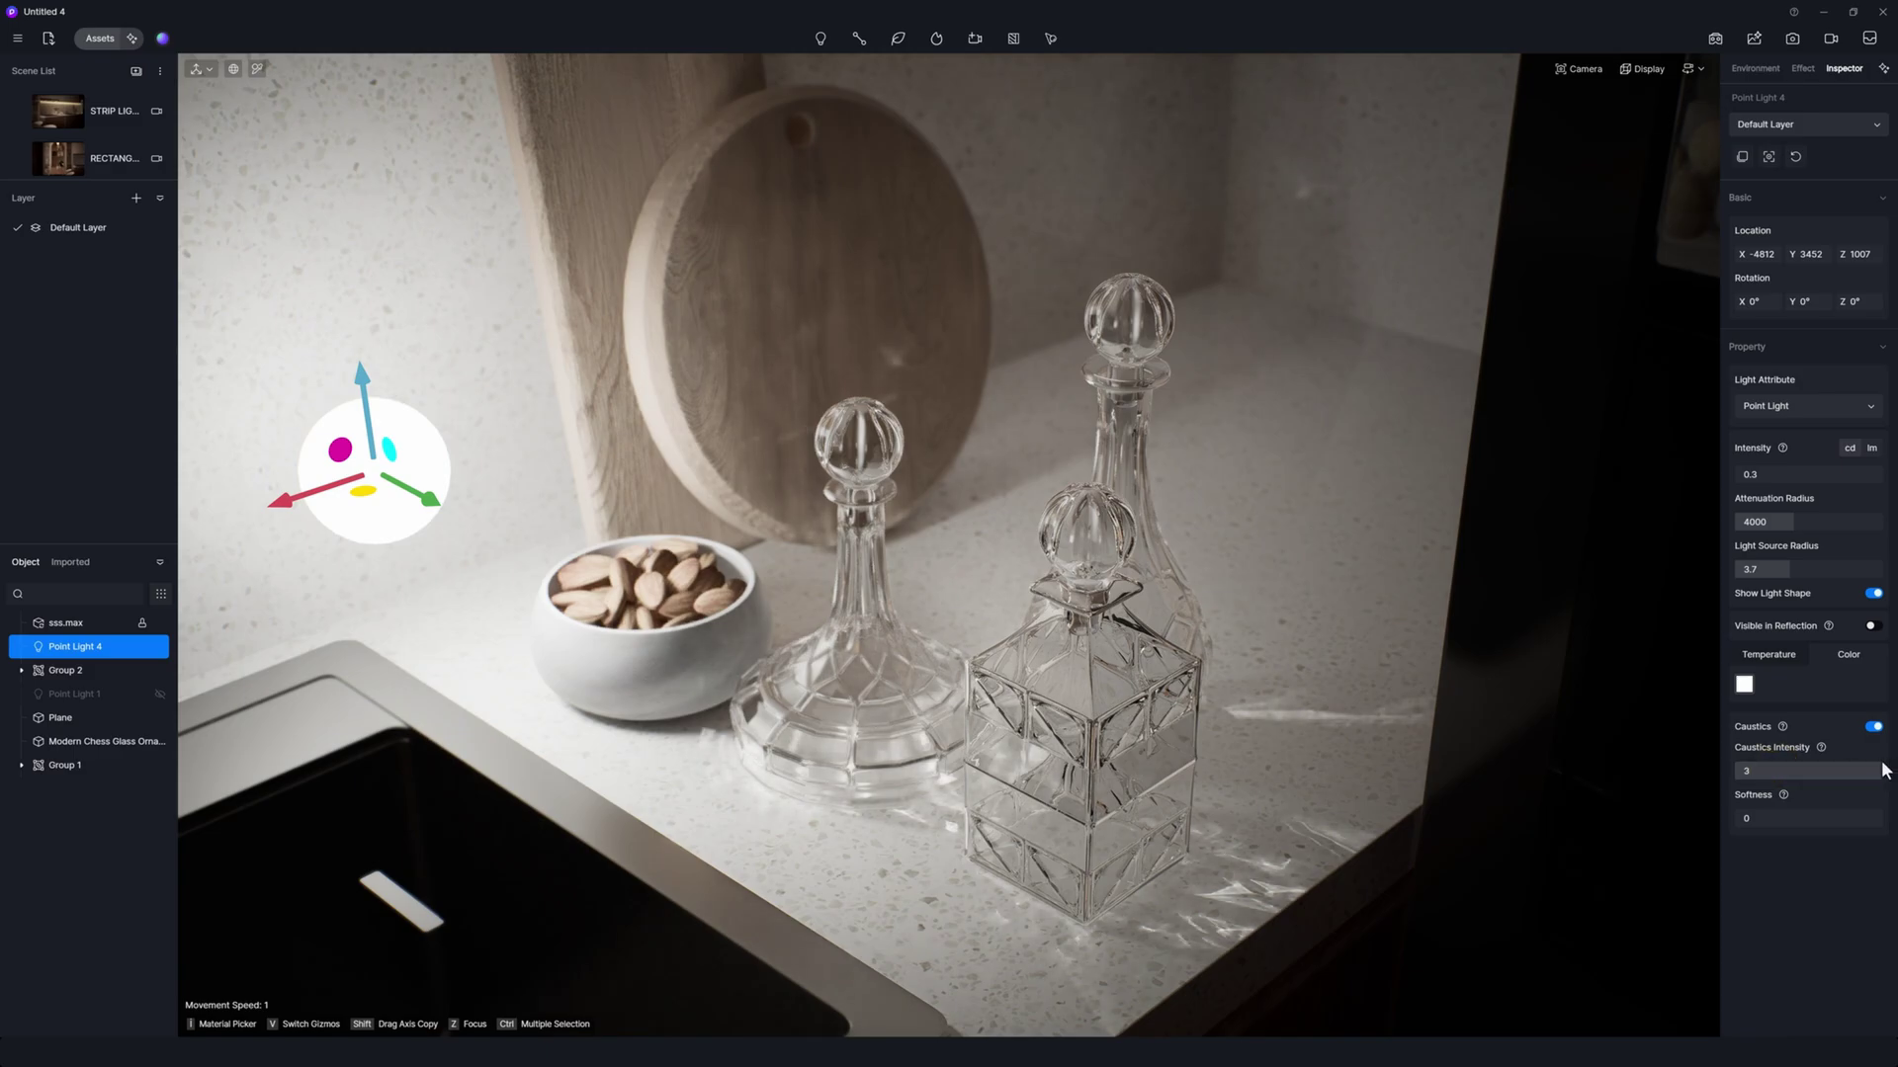
pyautogui.moveTo(368, 492); pyautogui.dragTo(417, 708)
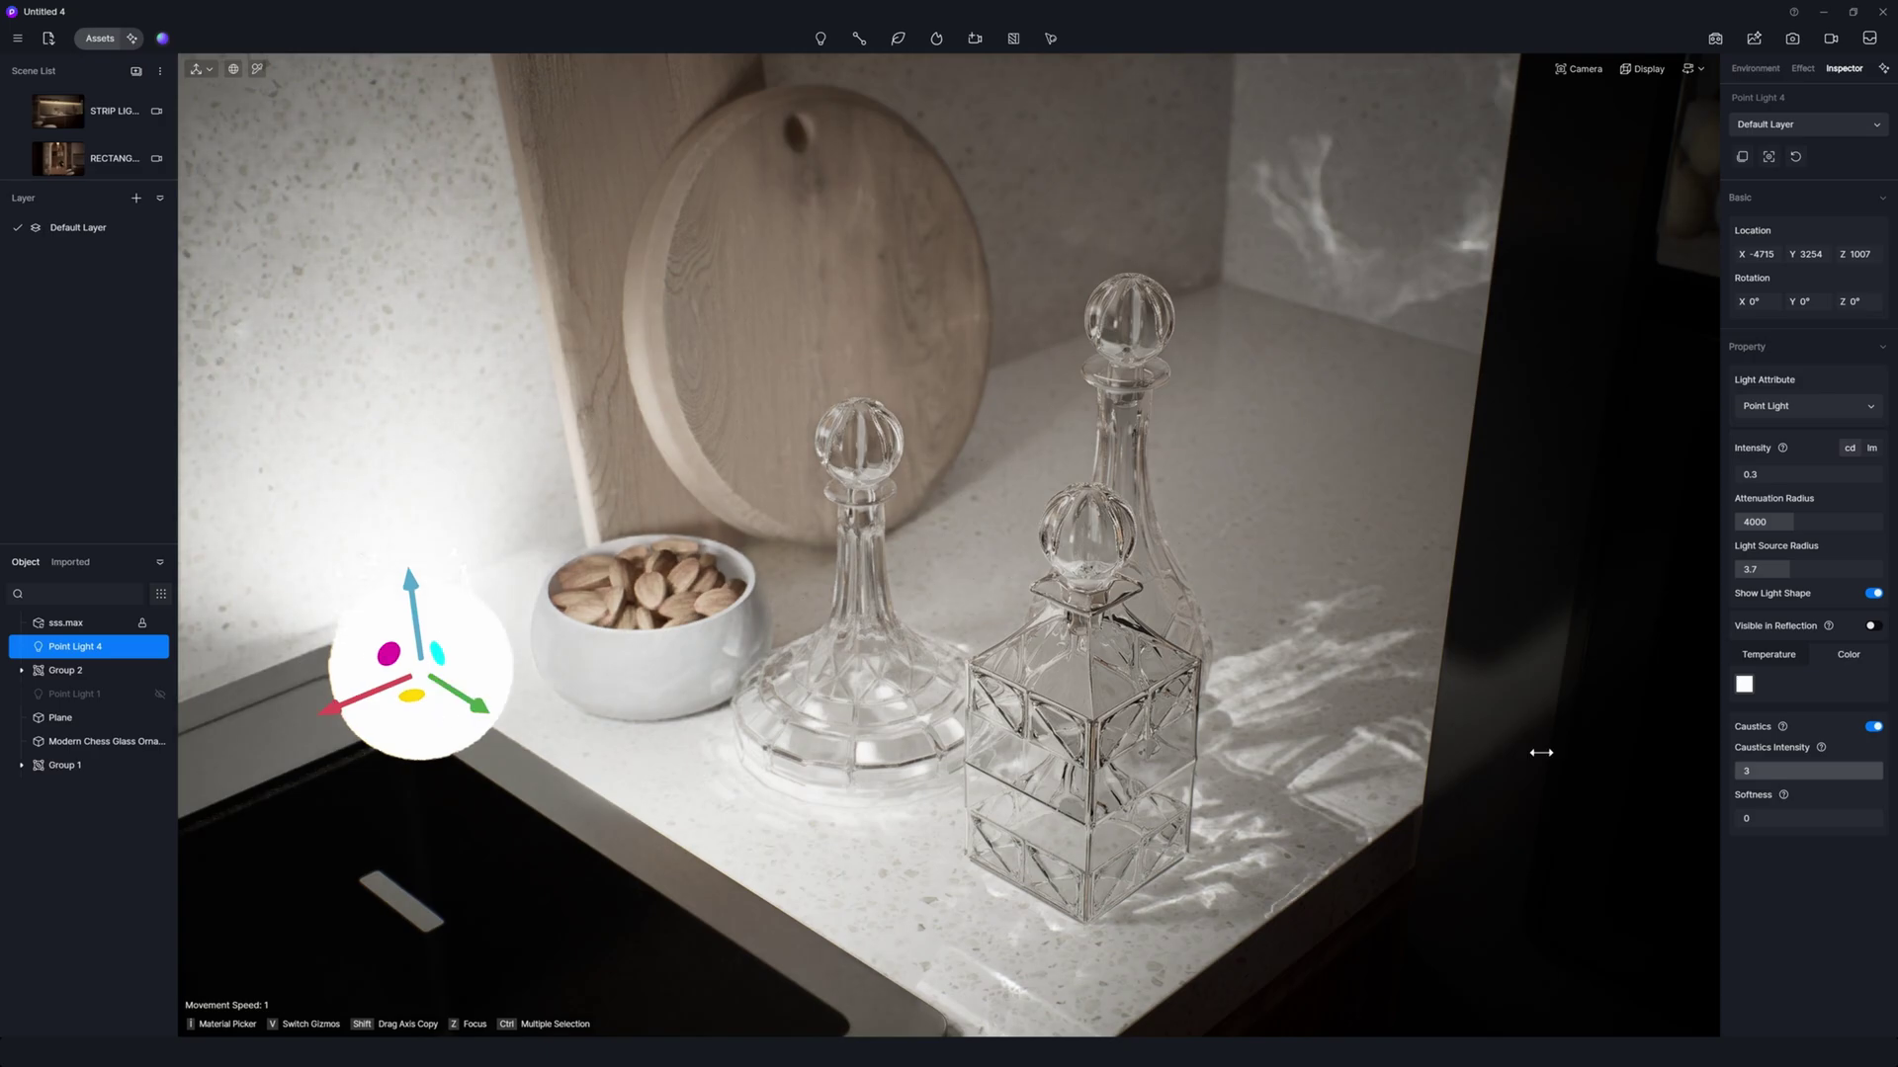
pyautogui.moveTo(1882, 769)
pyautogui.mouseDown()
pyautogui.moveTo(1779, 770)
pyautogui.moveTo(1851, 769)
pyautogui.mouseUp()
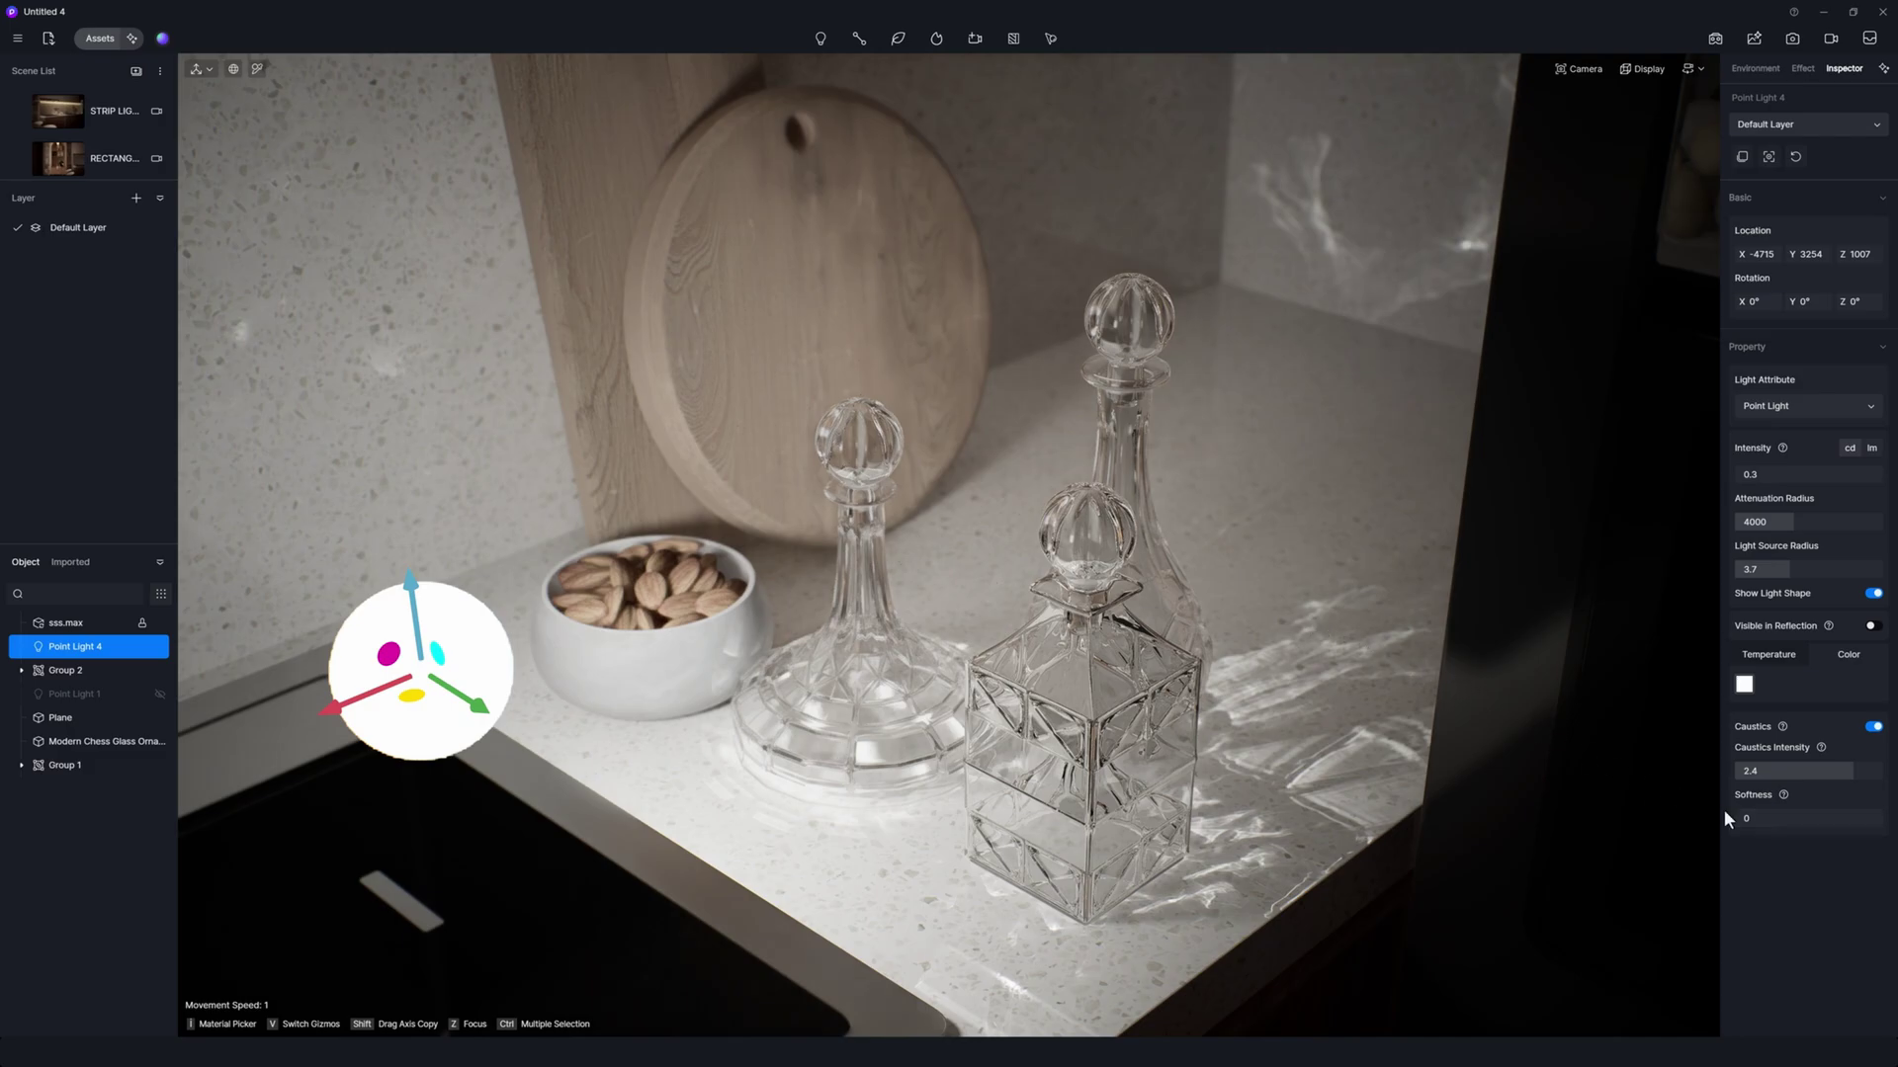
pyautogui.moveTo(1749, 819); pyautogui.dragTo(1884, 820)
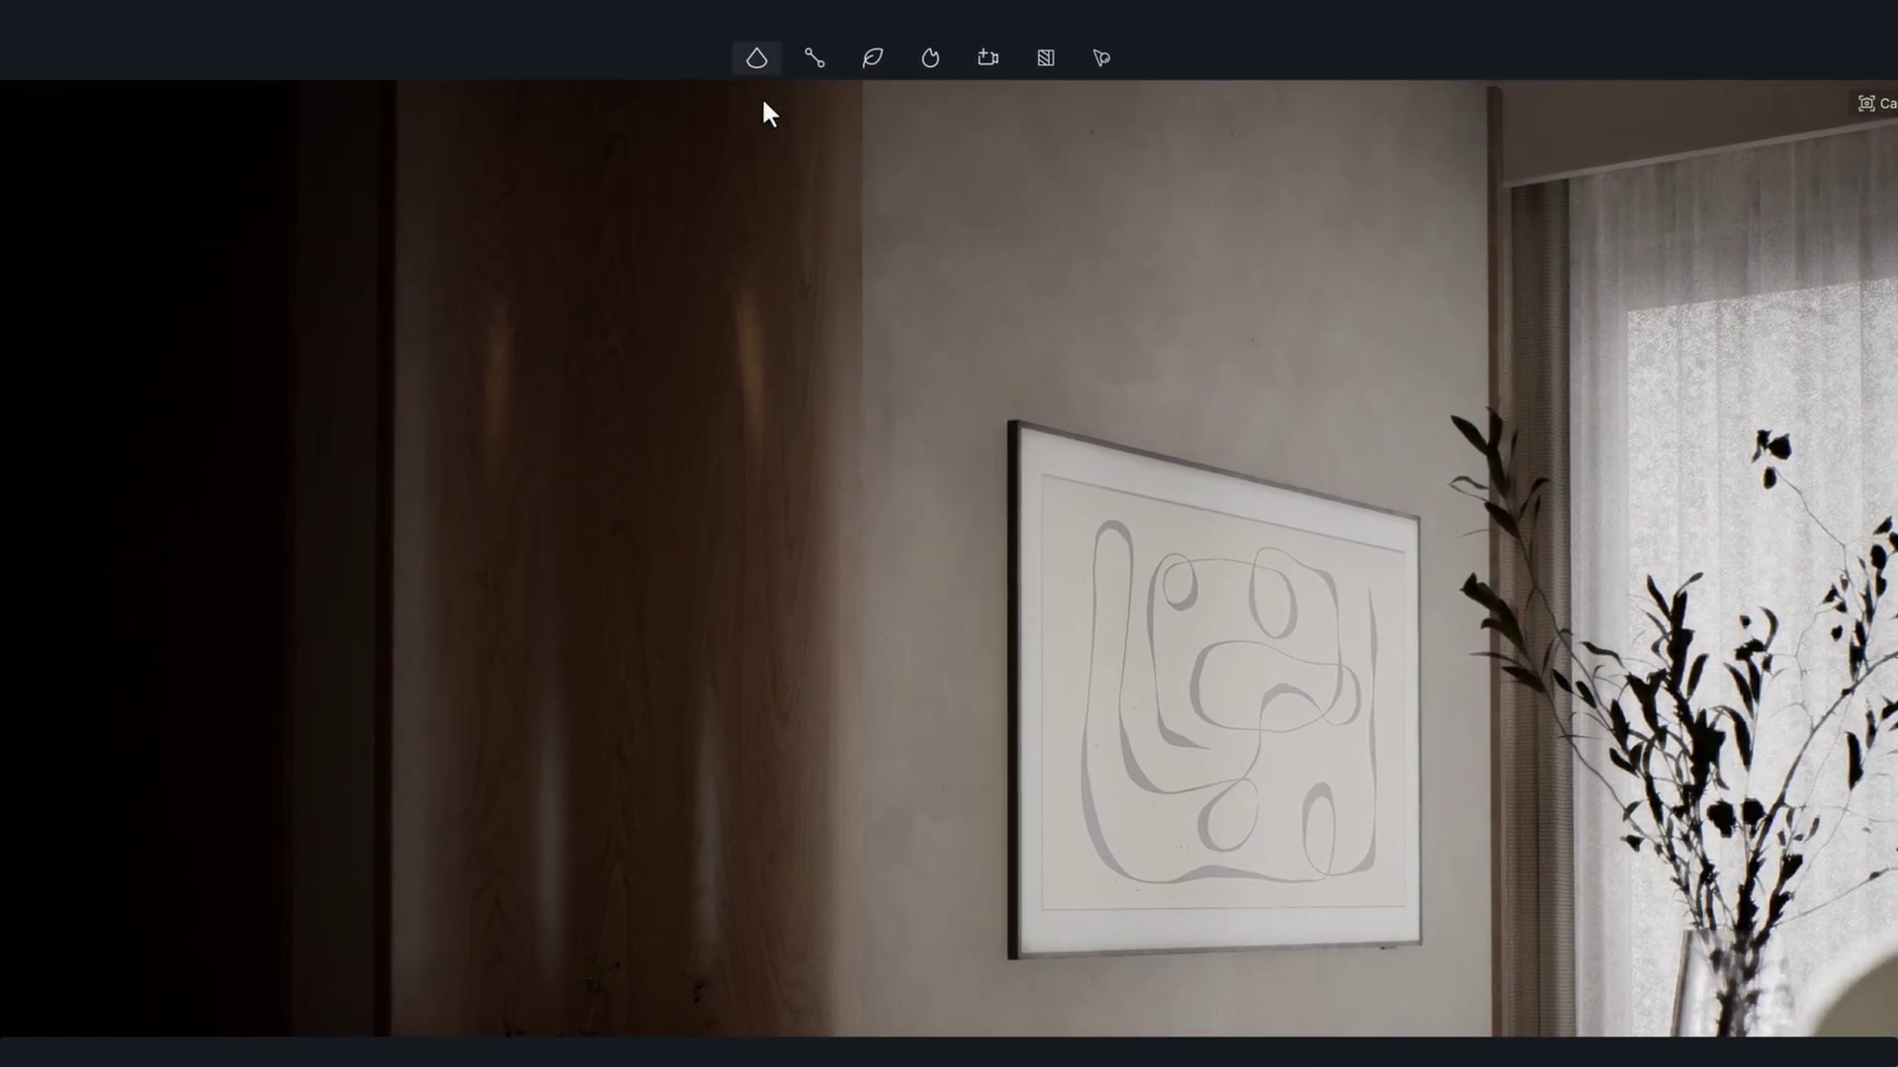
pyautogui.click(821, 44)
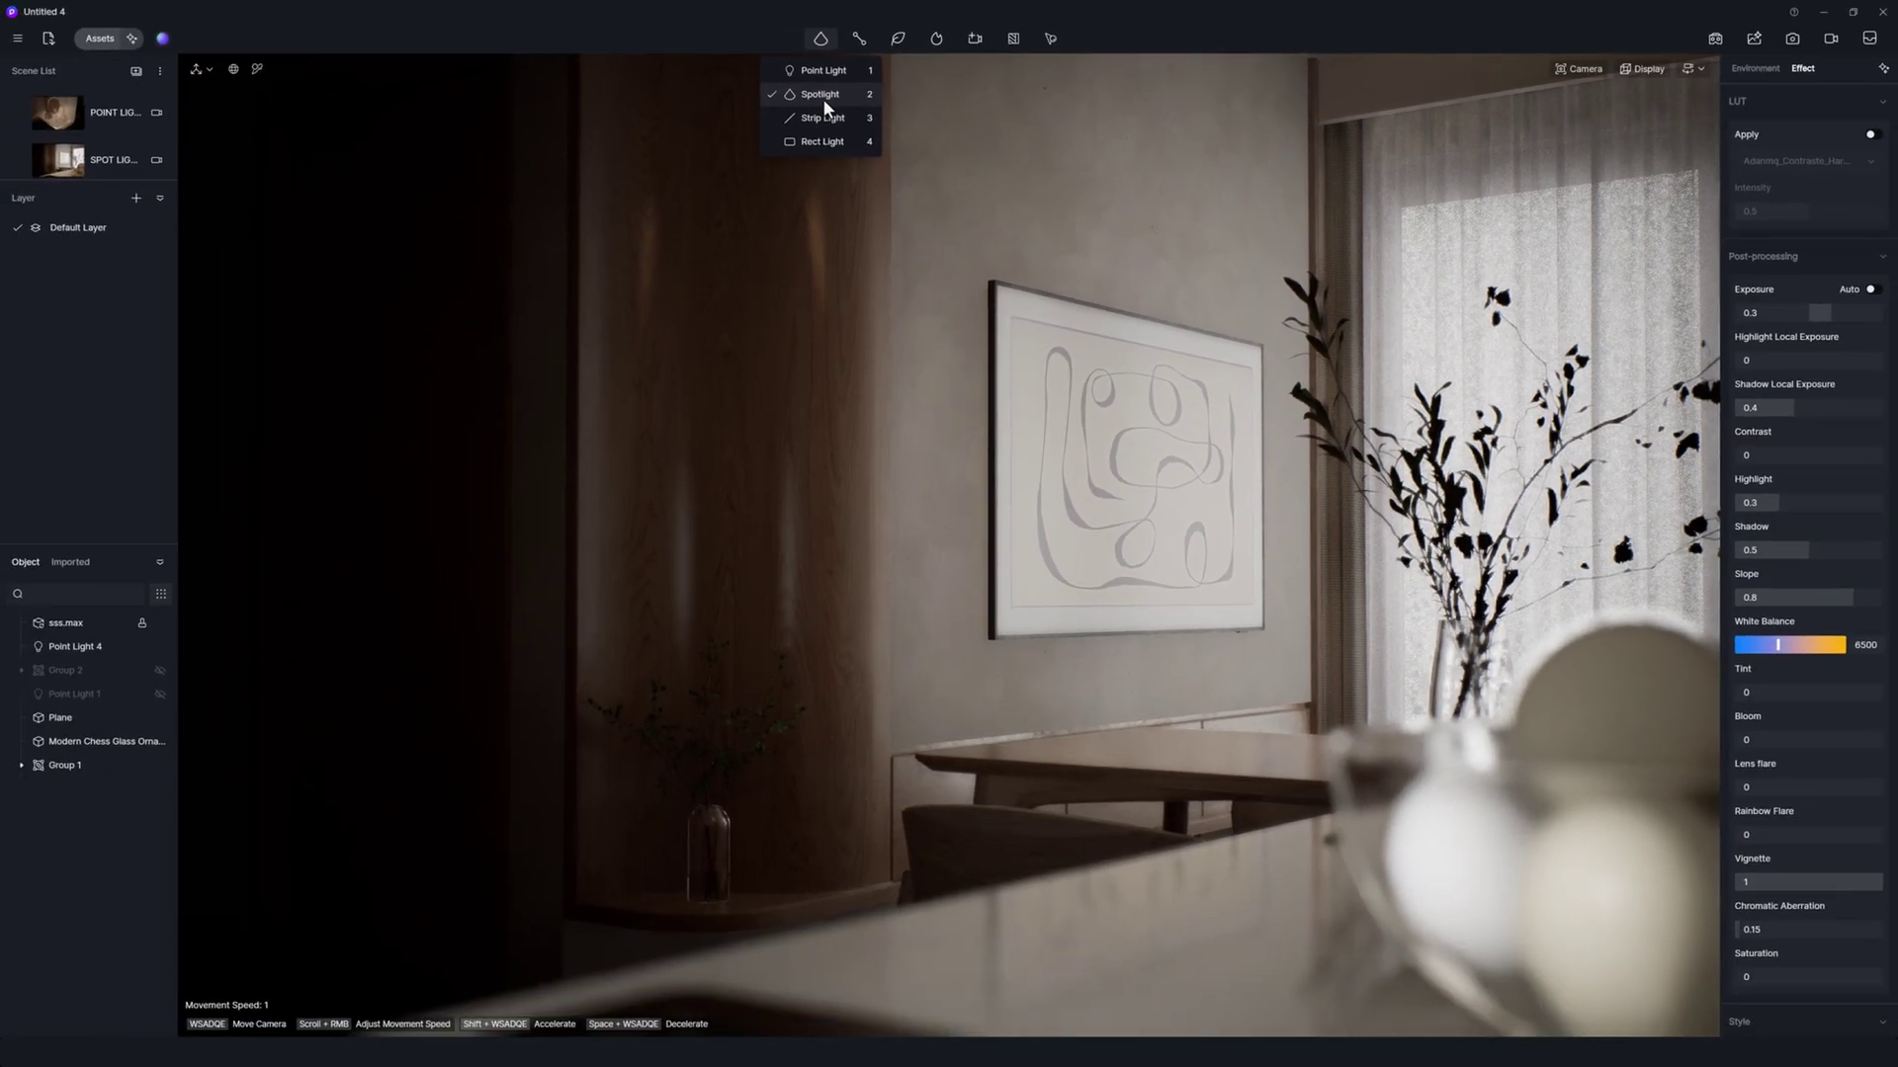
# Place a Spotlight at the top of the wooden niche, above the branch vase
pyautogui.click(824, 102)
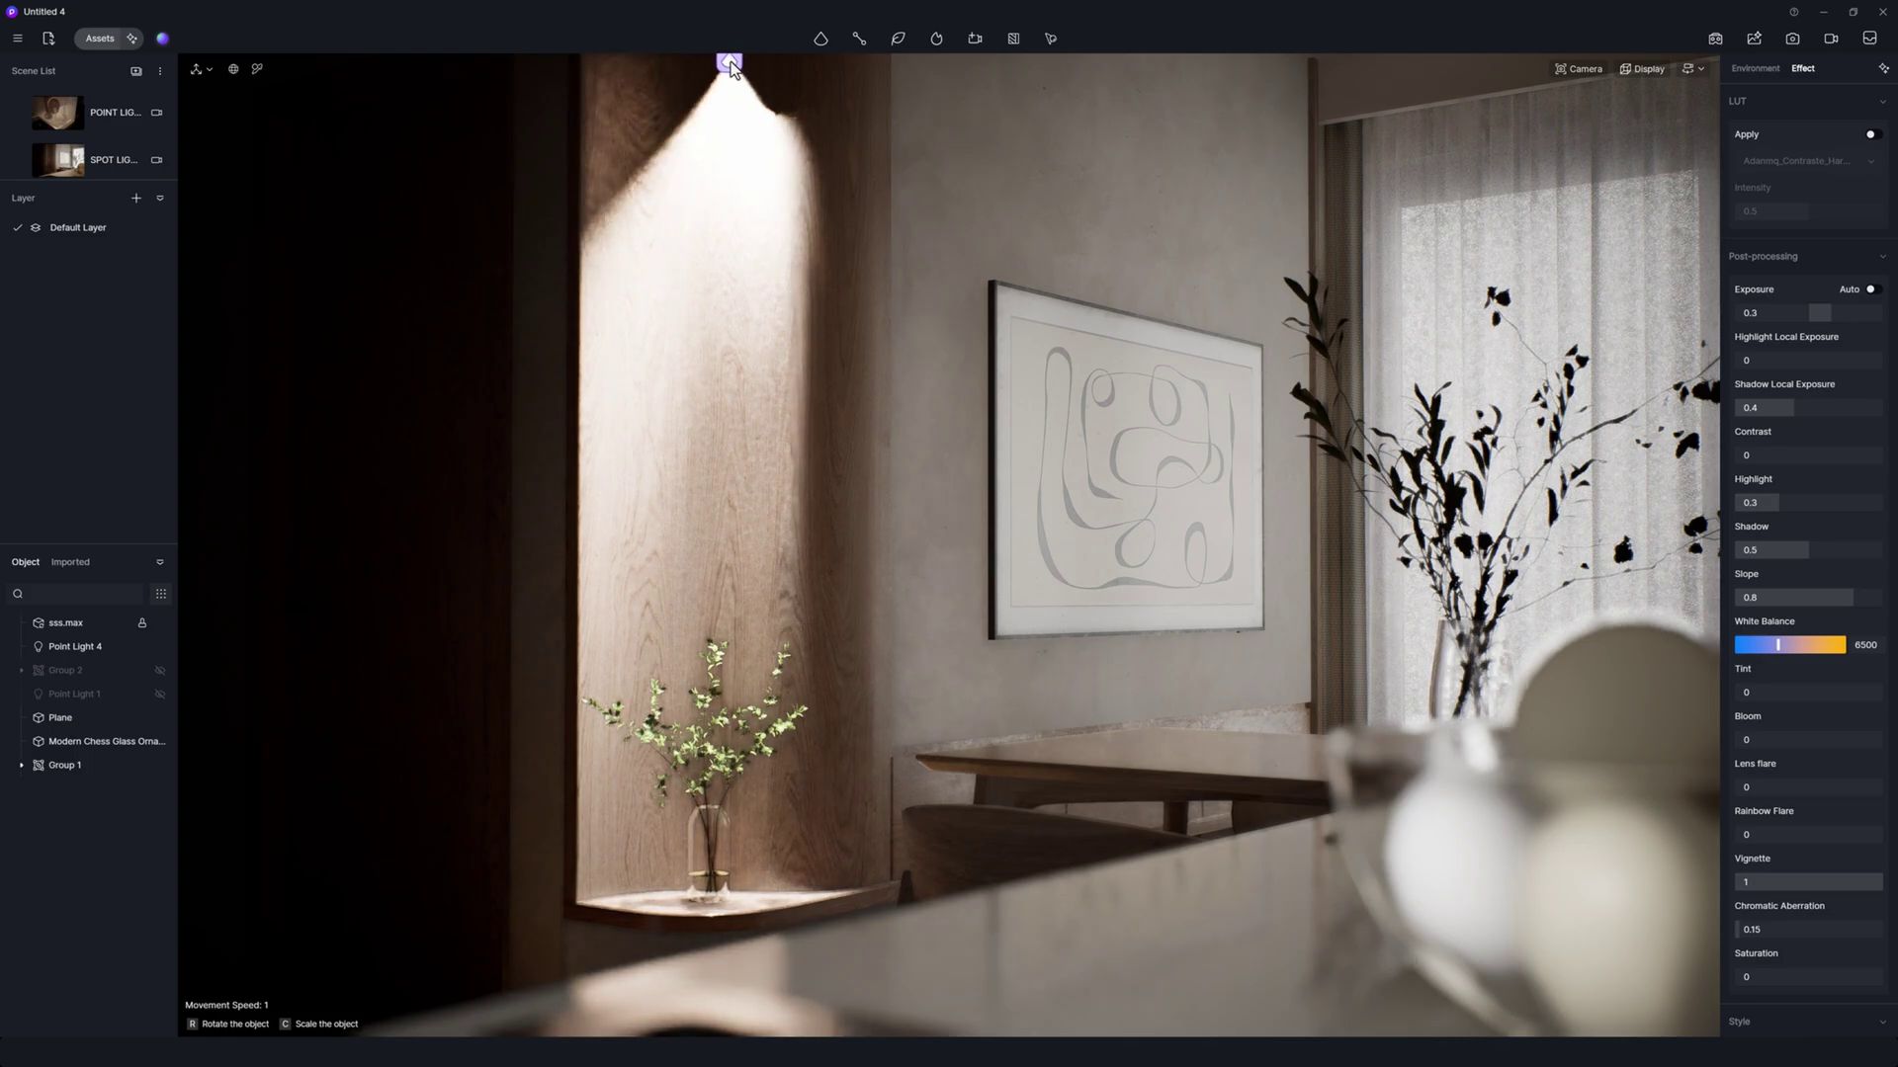
pyautogui.click(731, 61)
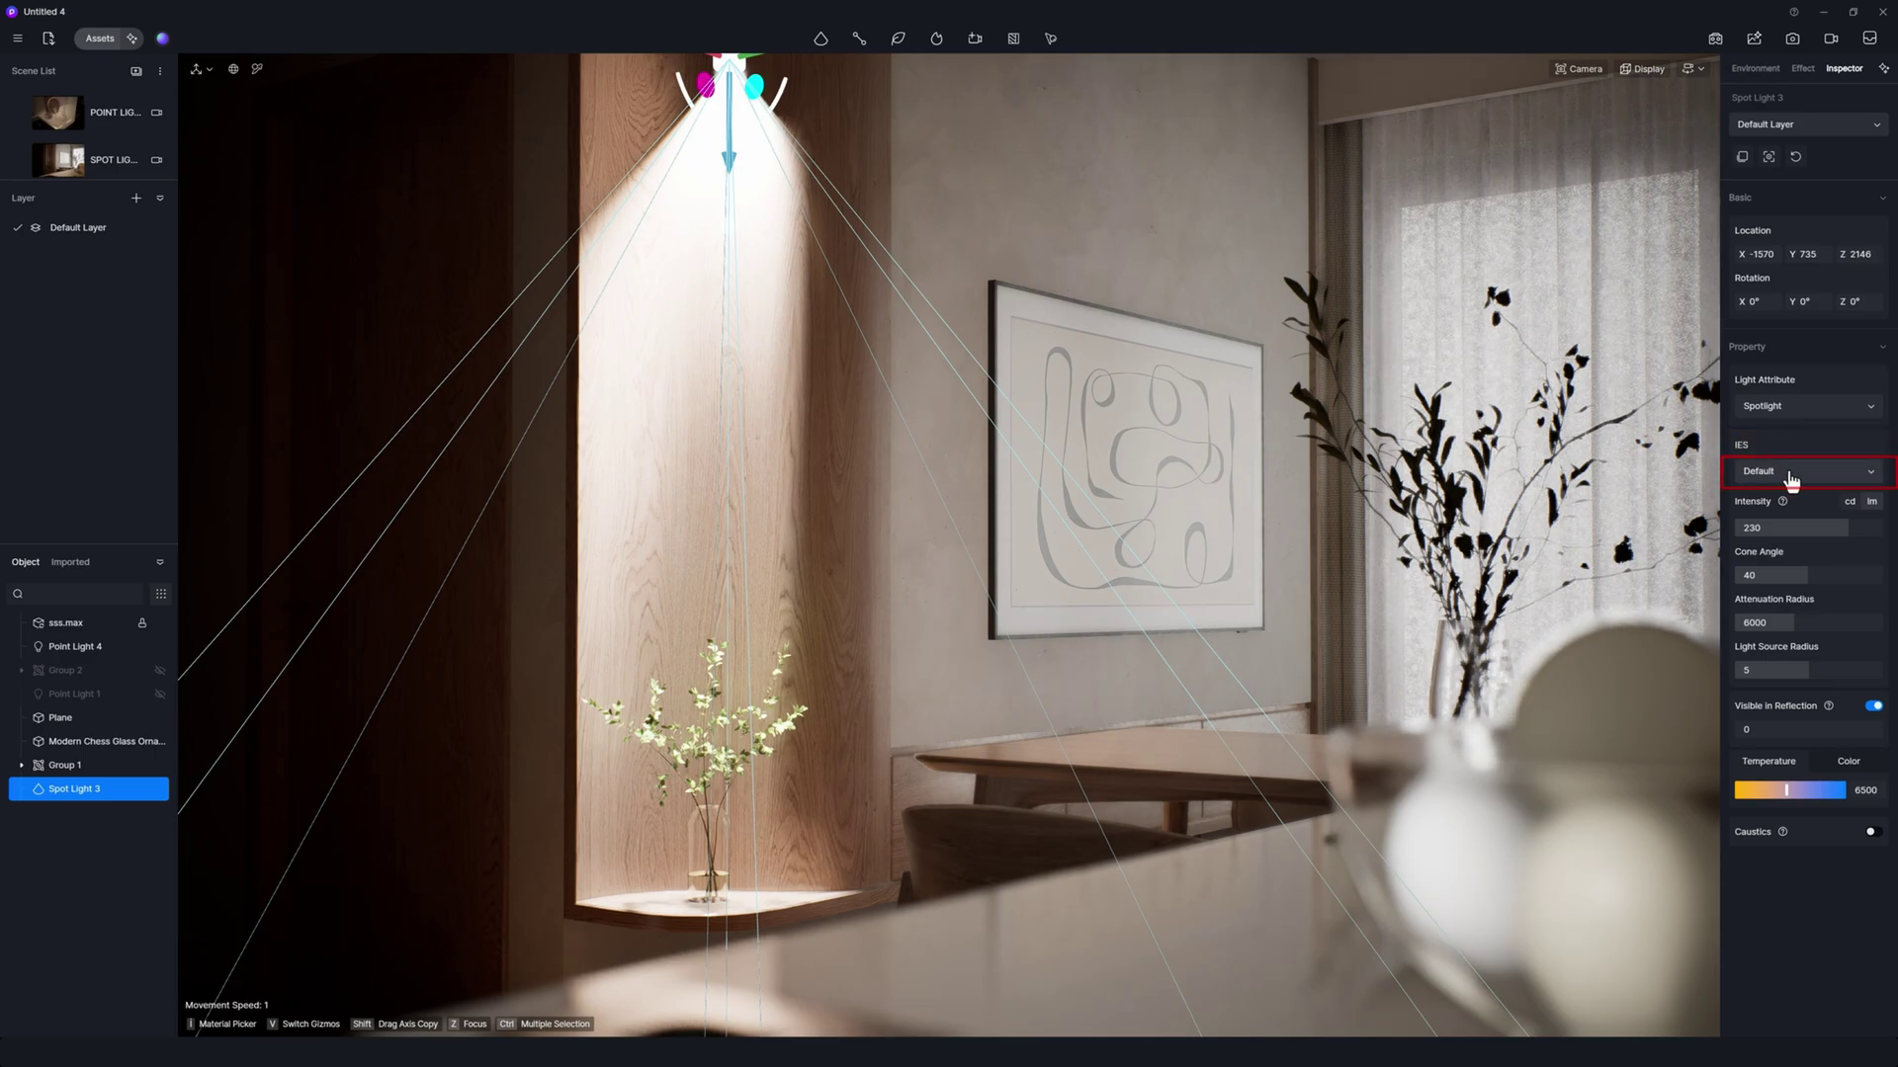
# Change the niche spotlight's IES profile from default to IES 05
pyautogui.click(1794, 474)
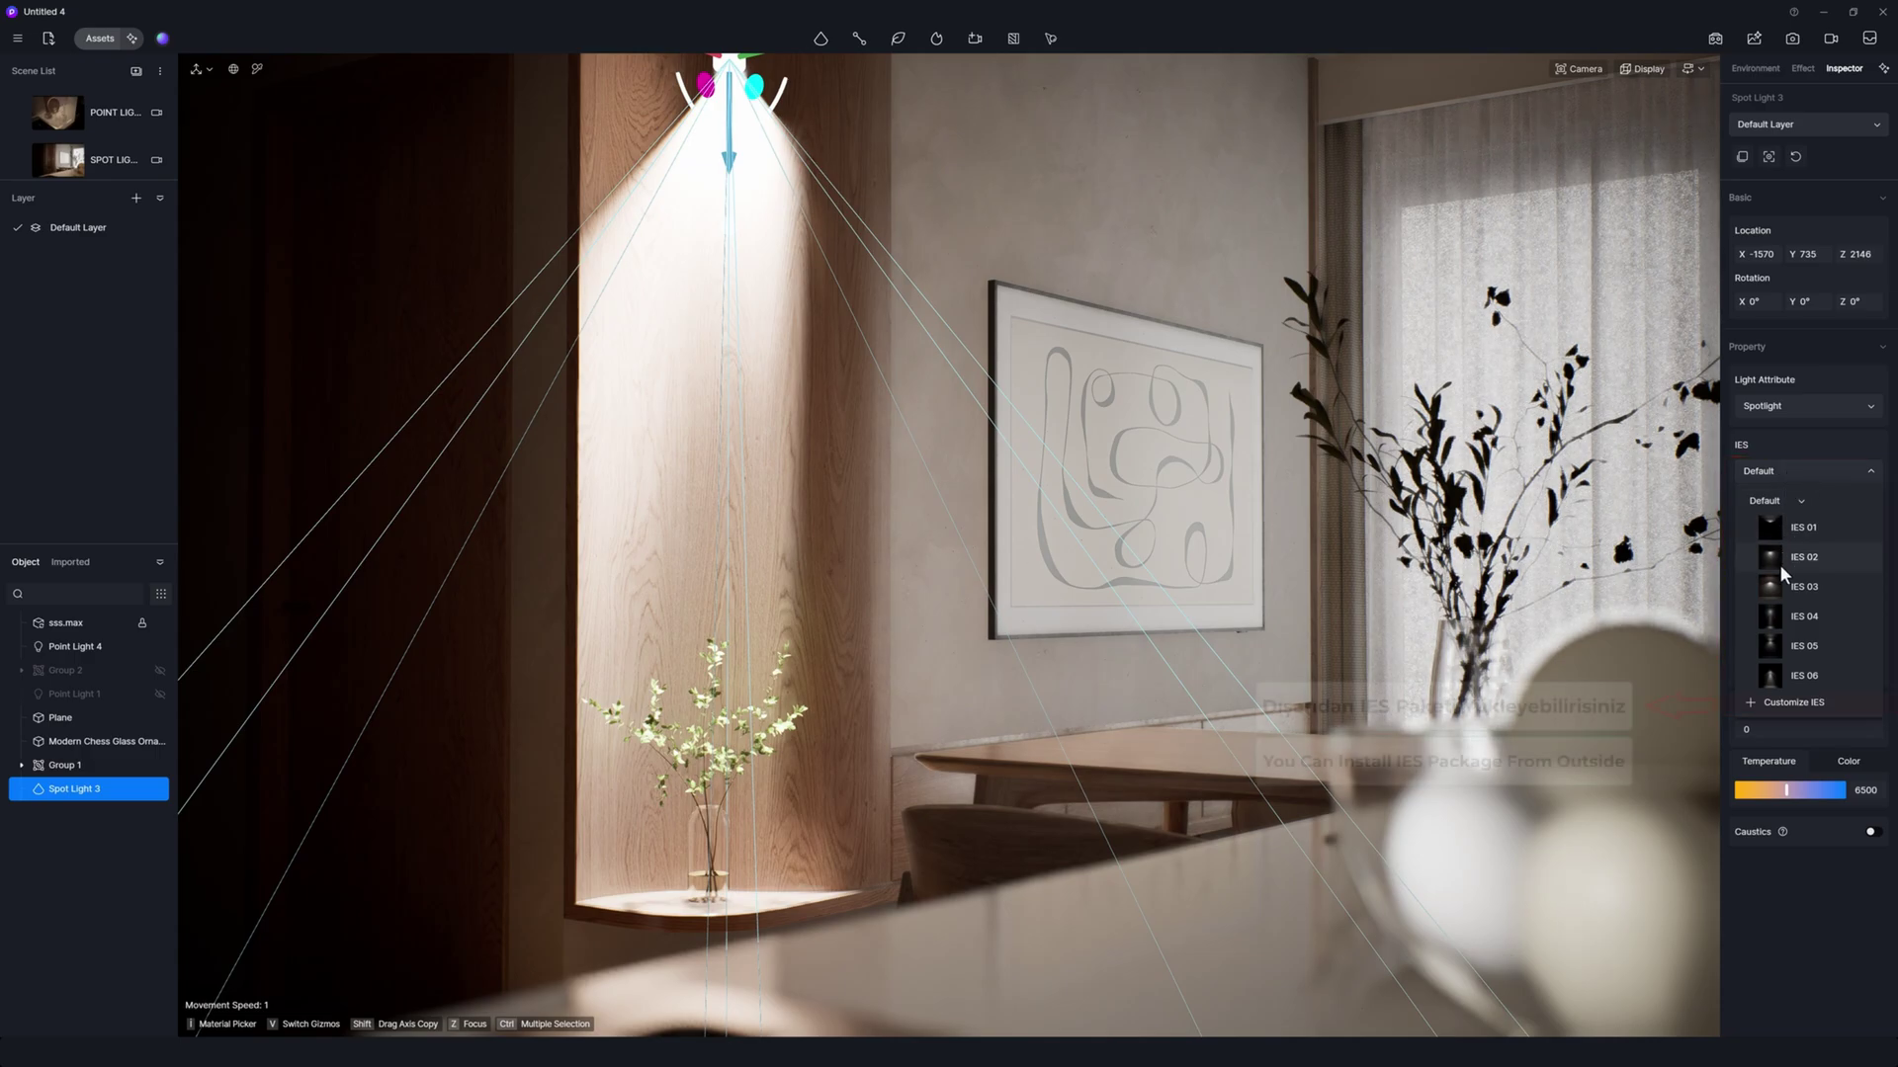
pyautogui.click(1810, 644)
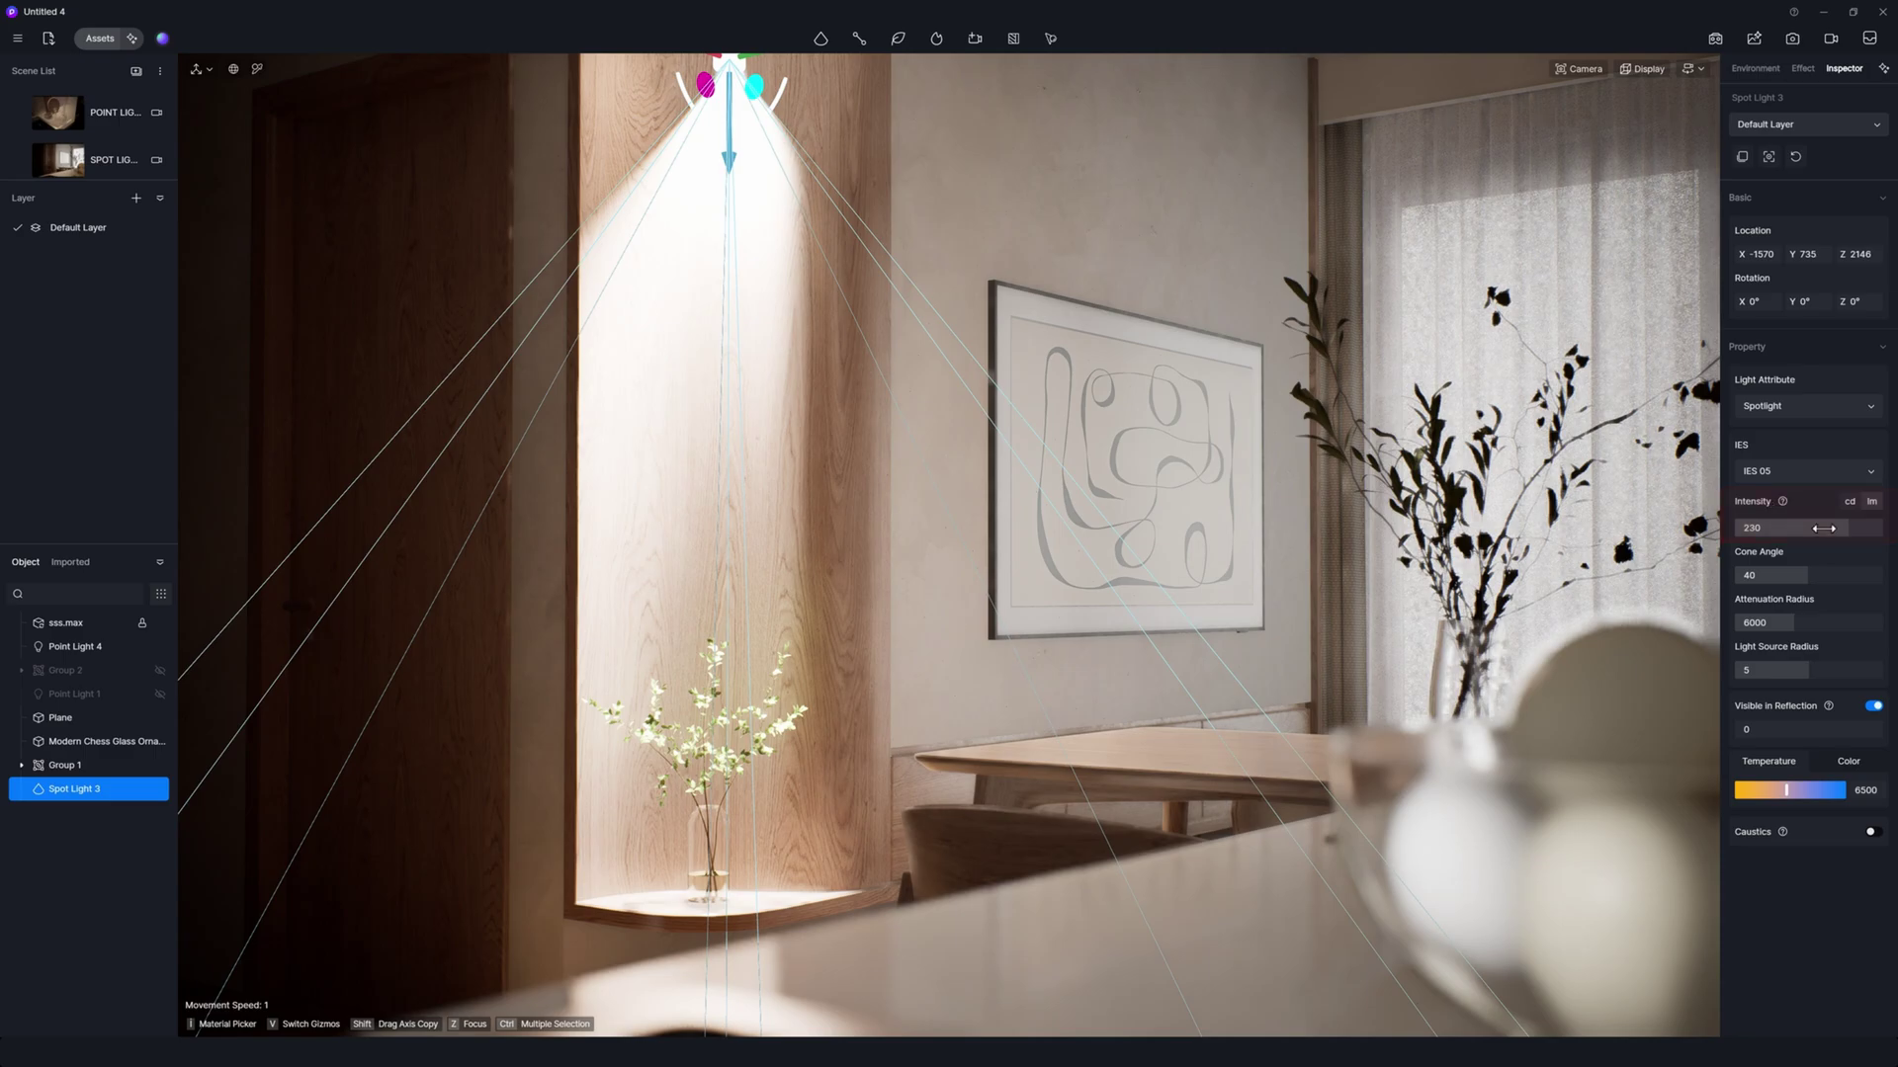
# Set the niche spotlight to intensity 21, attenuation radius 8255 and cone angle 19.6, saving the project
pyautogui.moveTo(1823, 529); pyautogui.dragTo(1745, 533)
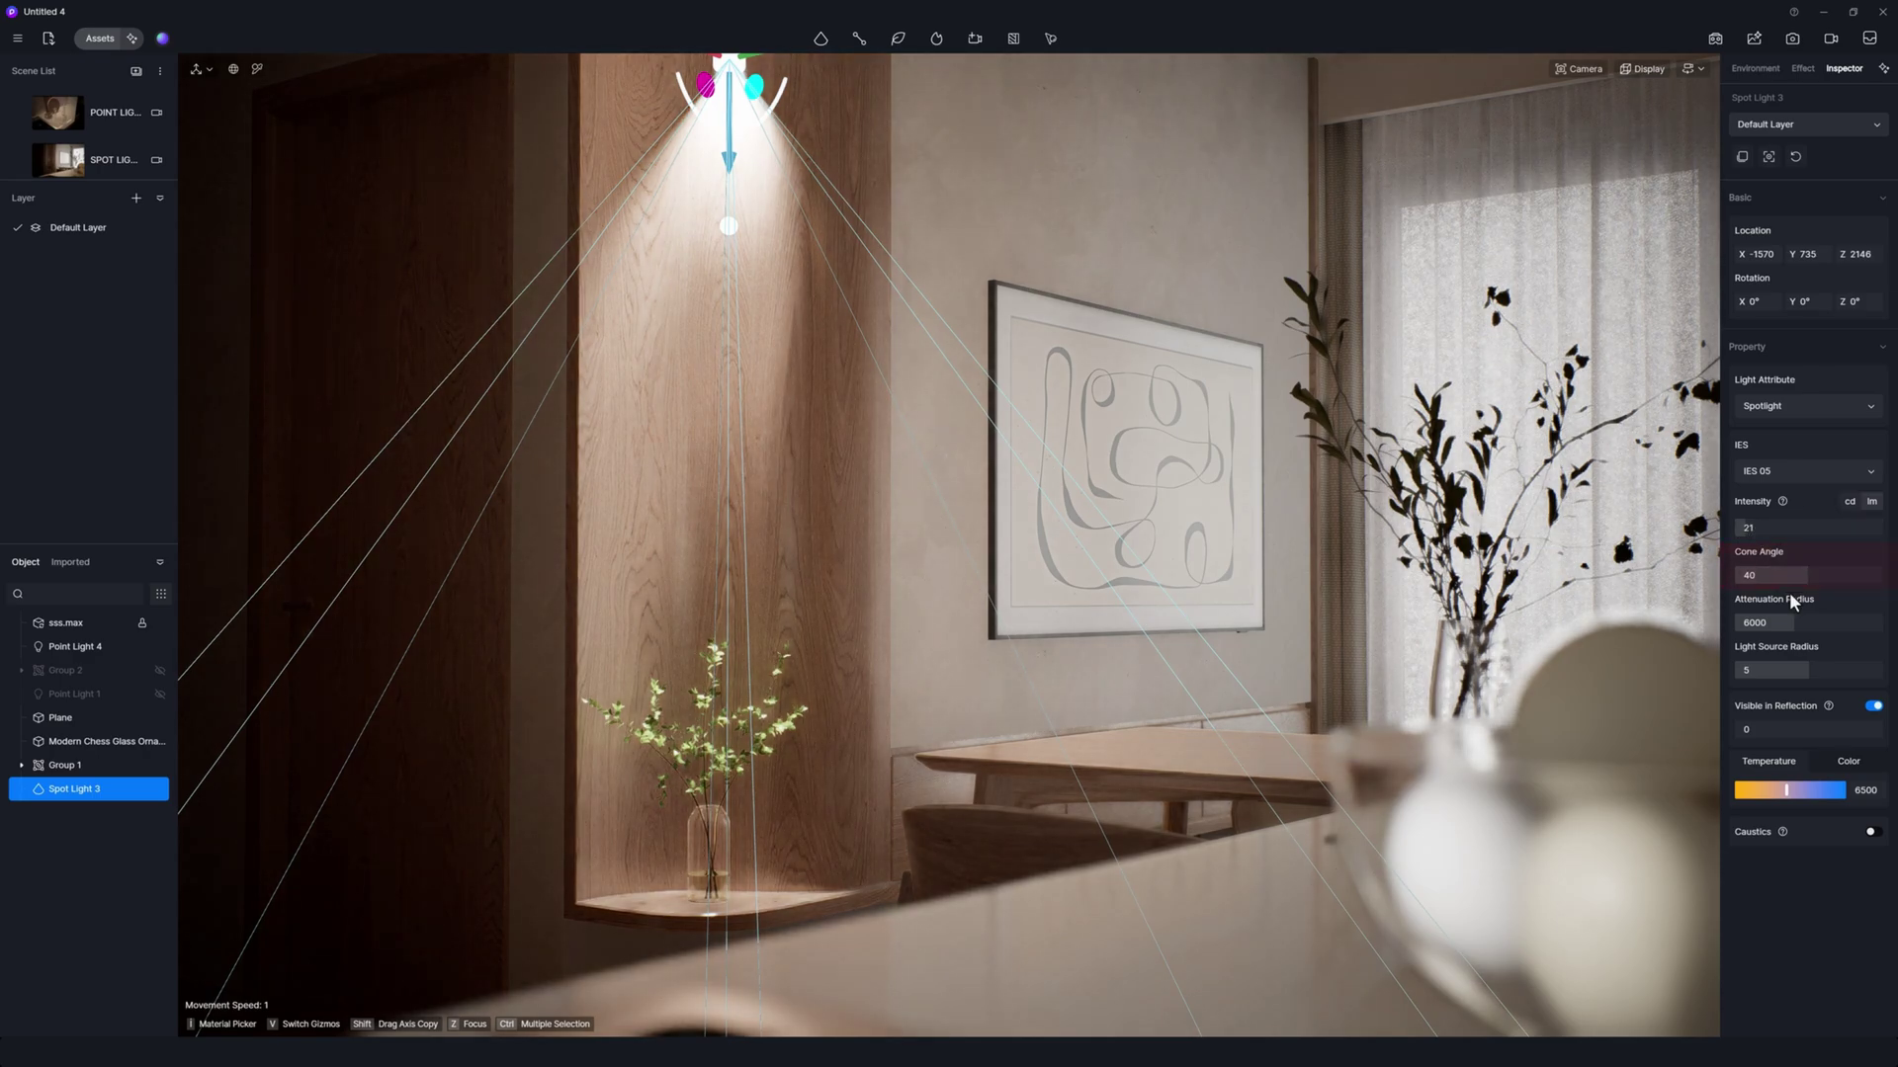
pyautogui.hotkey('ctrl', 's')
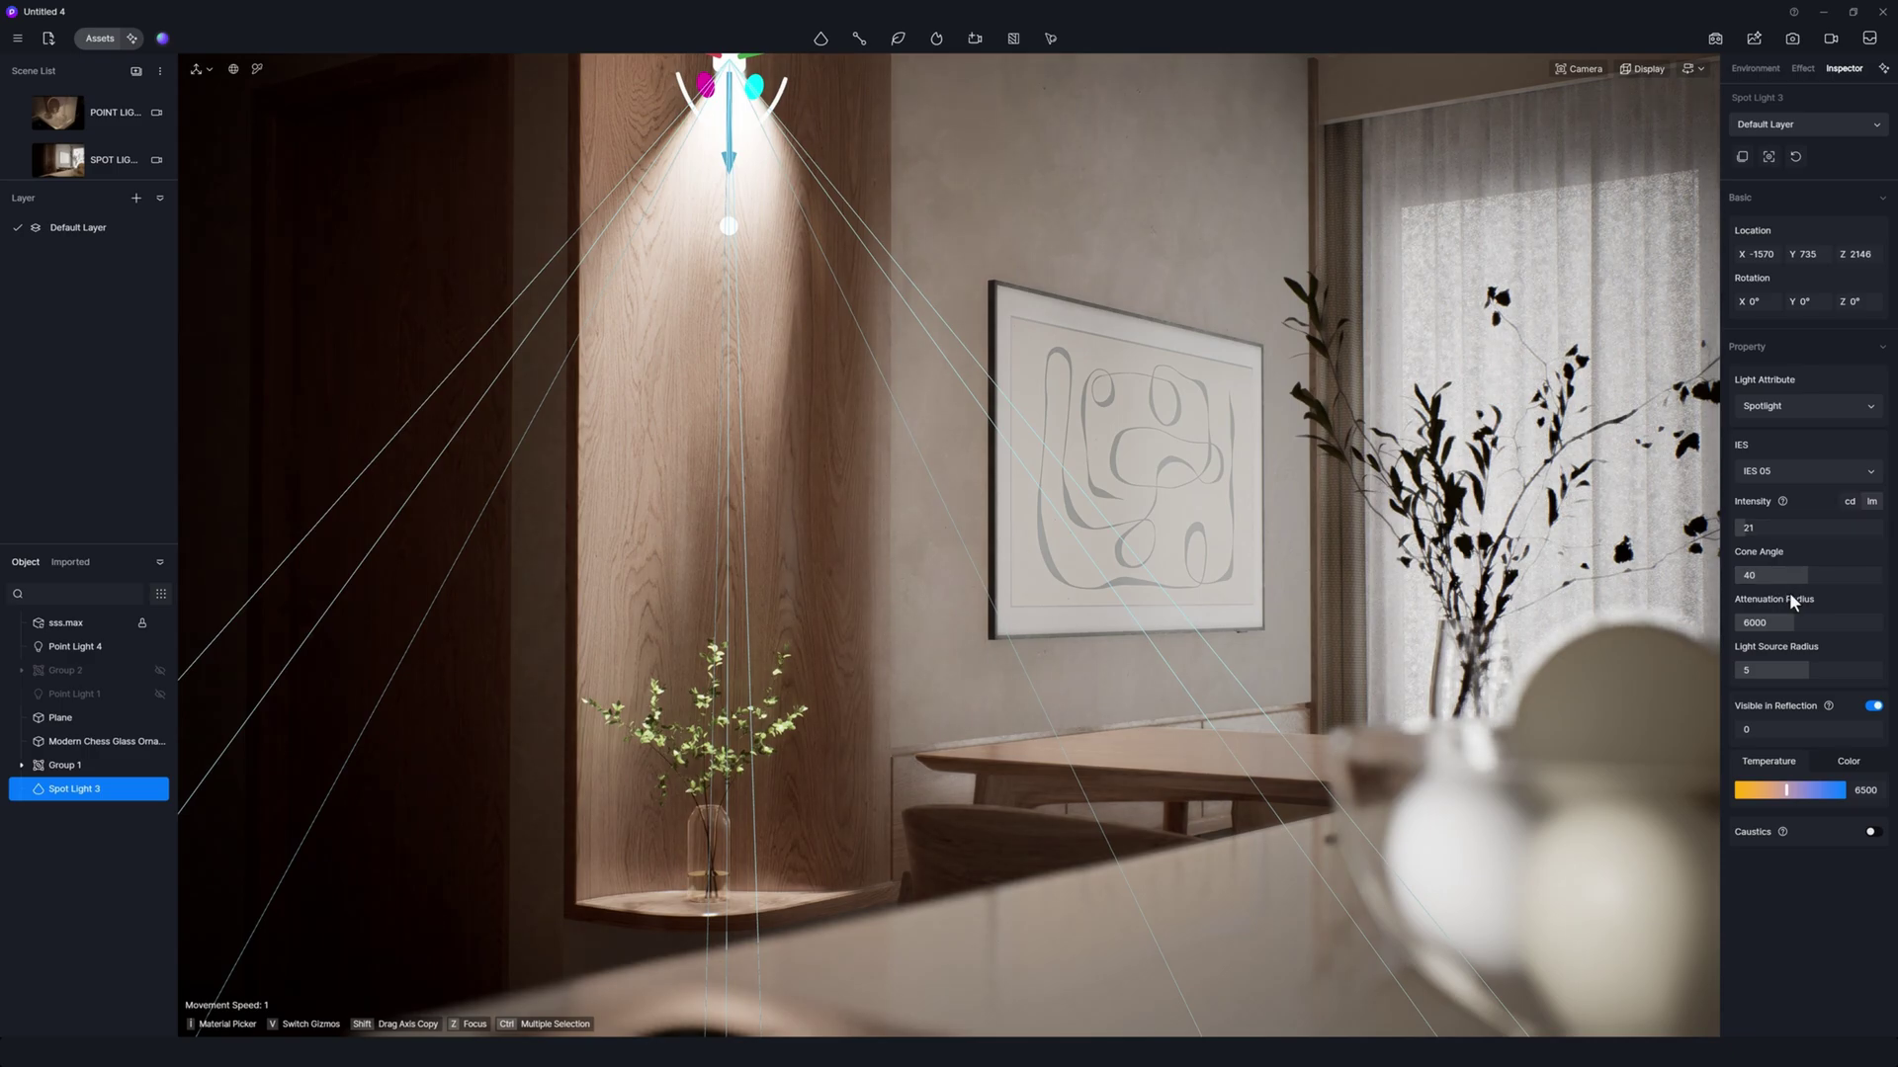
pyautogui.moveTo(1791, 623); pyautogui.dragTo(1893, 571)
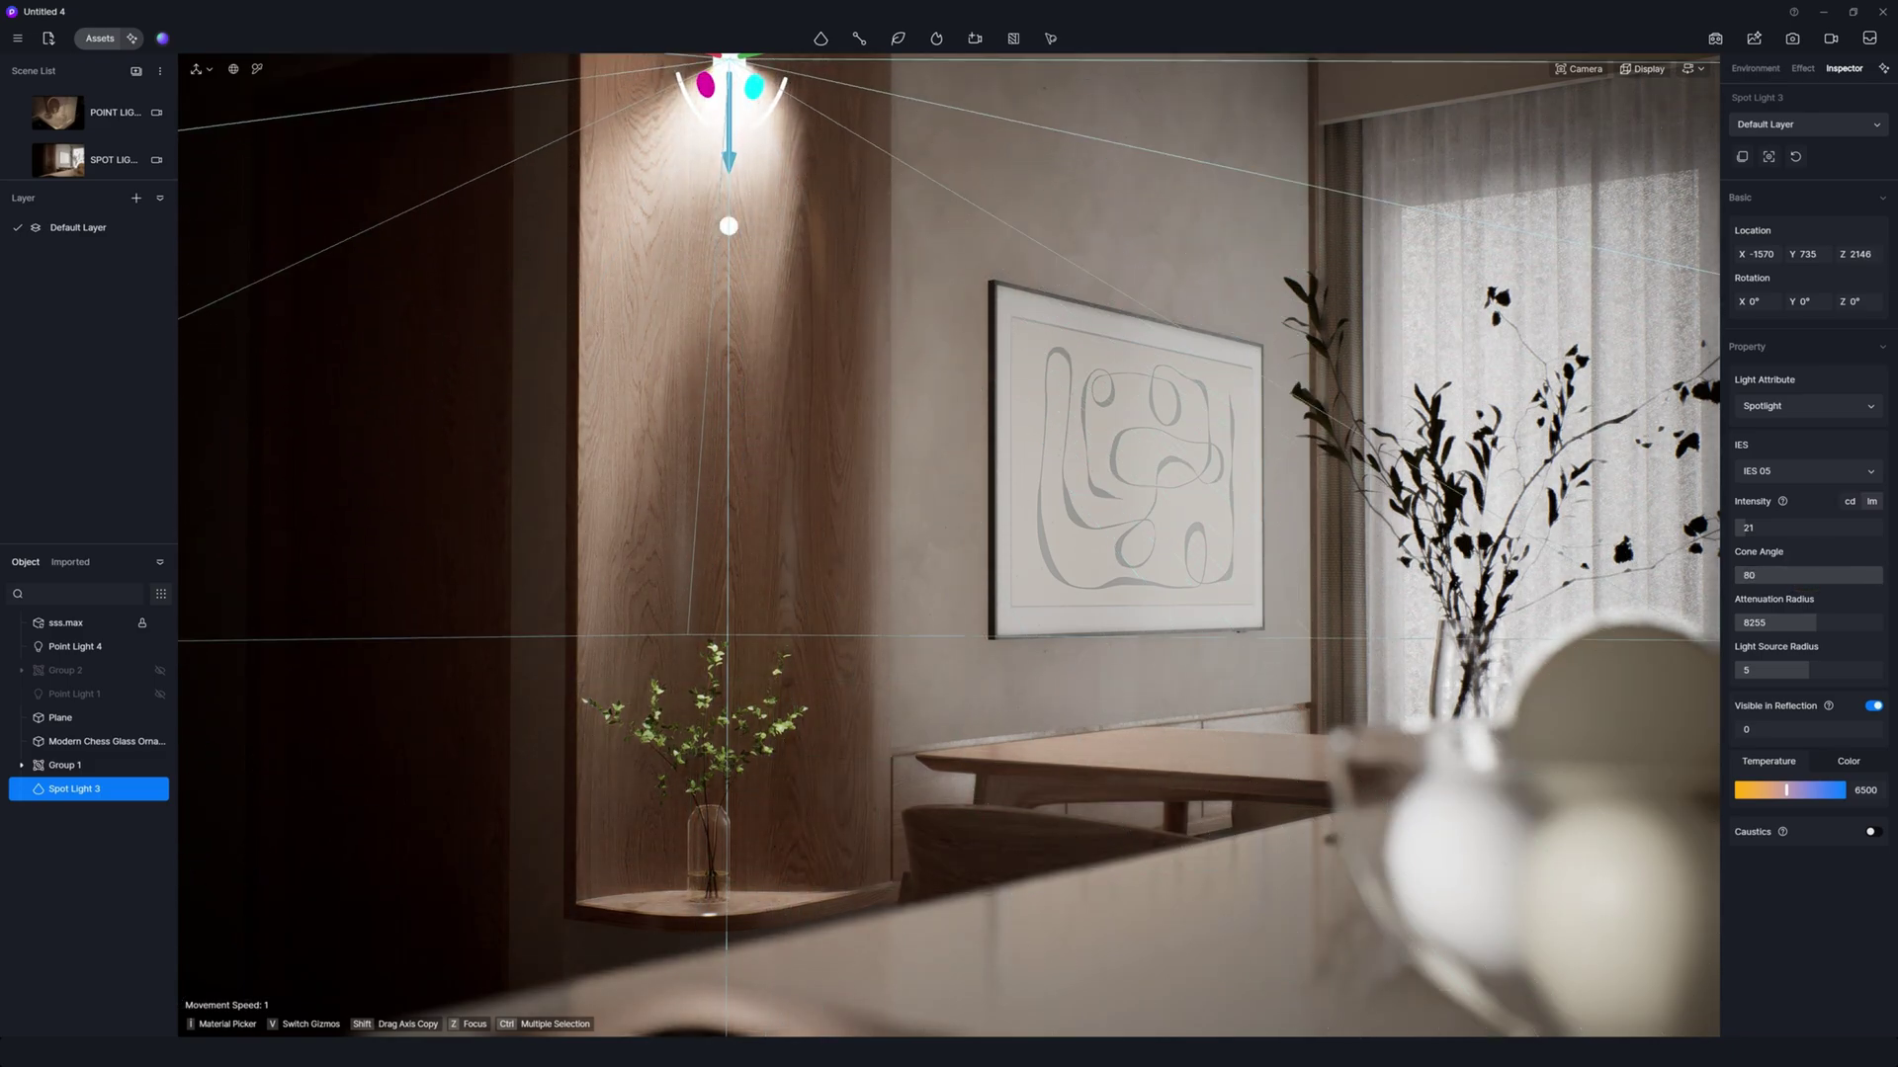
pyautogui.moveTo(1893, 571); pyautogui.dragTo(1769, 571)
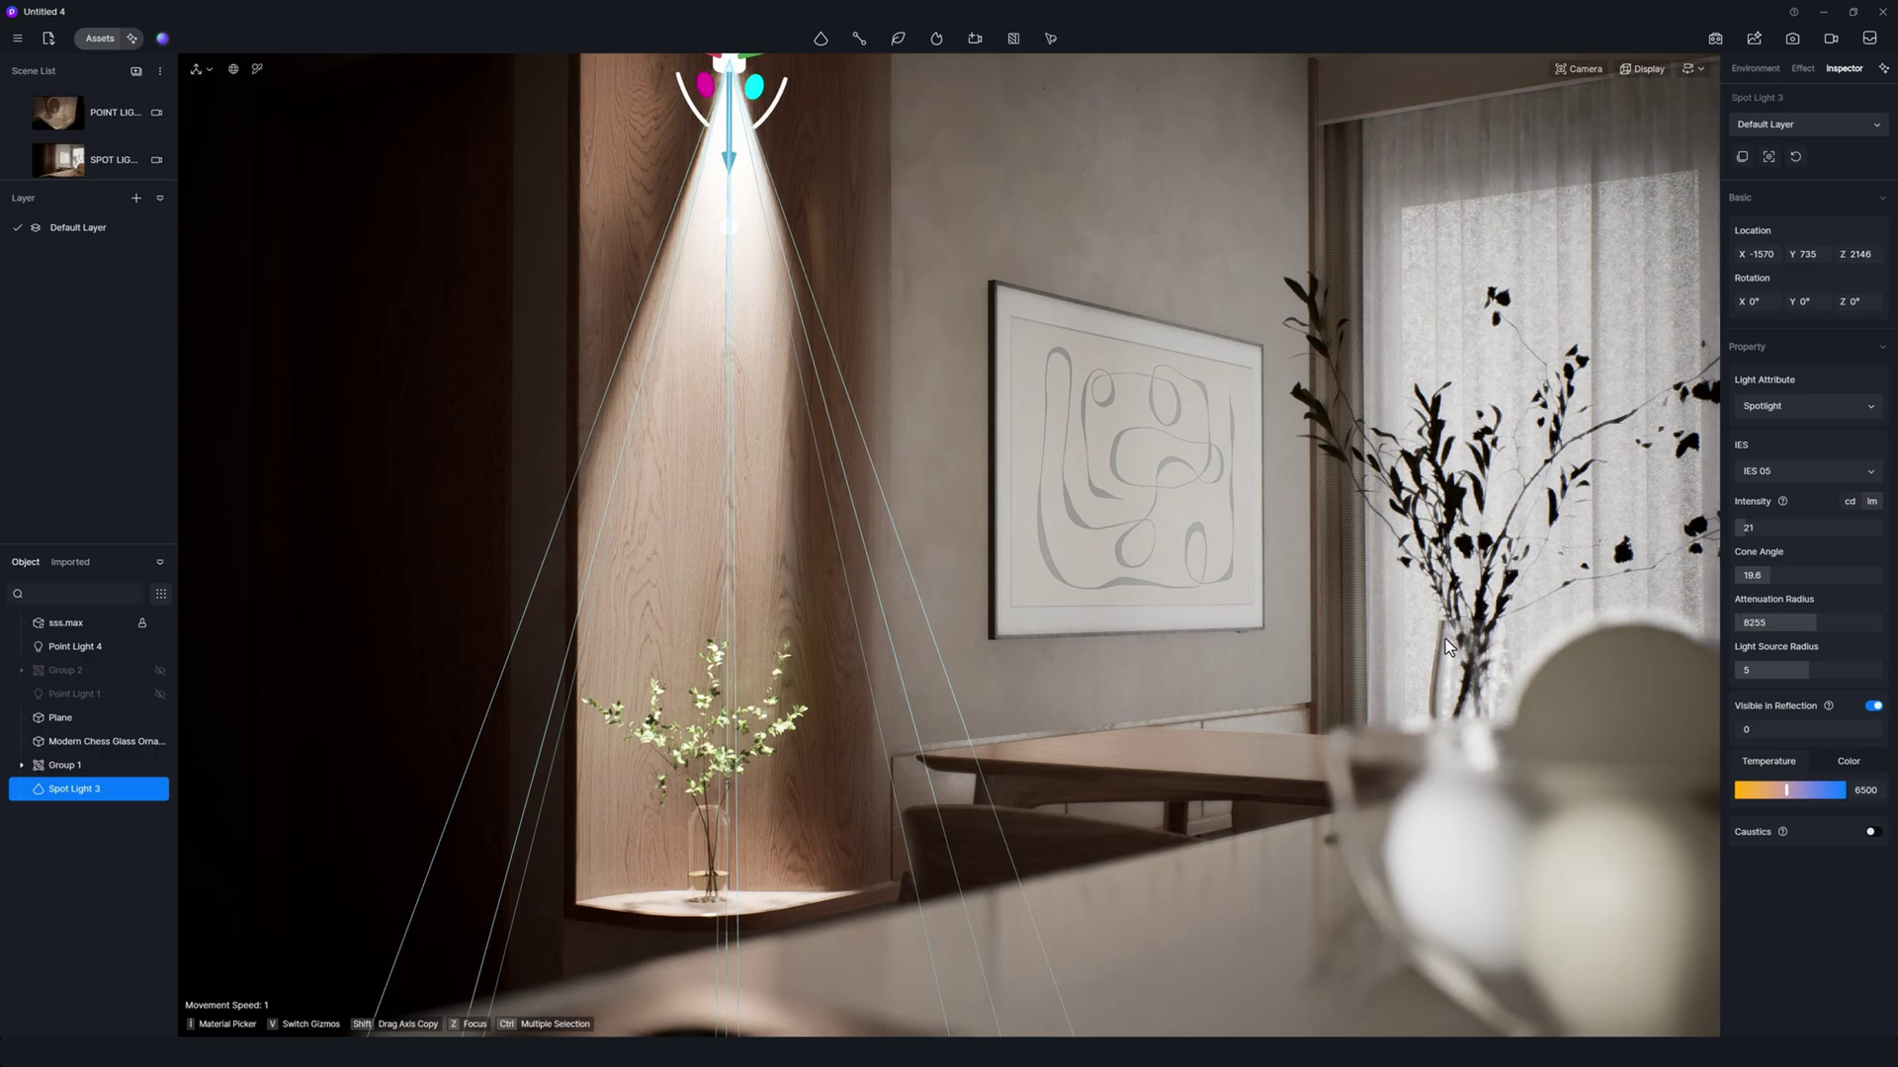
# Set the niche spotlight's attenuation radius to 2259 and source radius to 7.6, leaving caustics off
pyautogui.moveTo(1817, 623); pyautogui.dragTo(1749, 621)
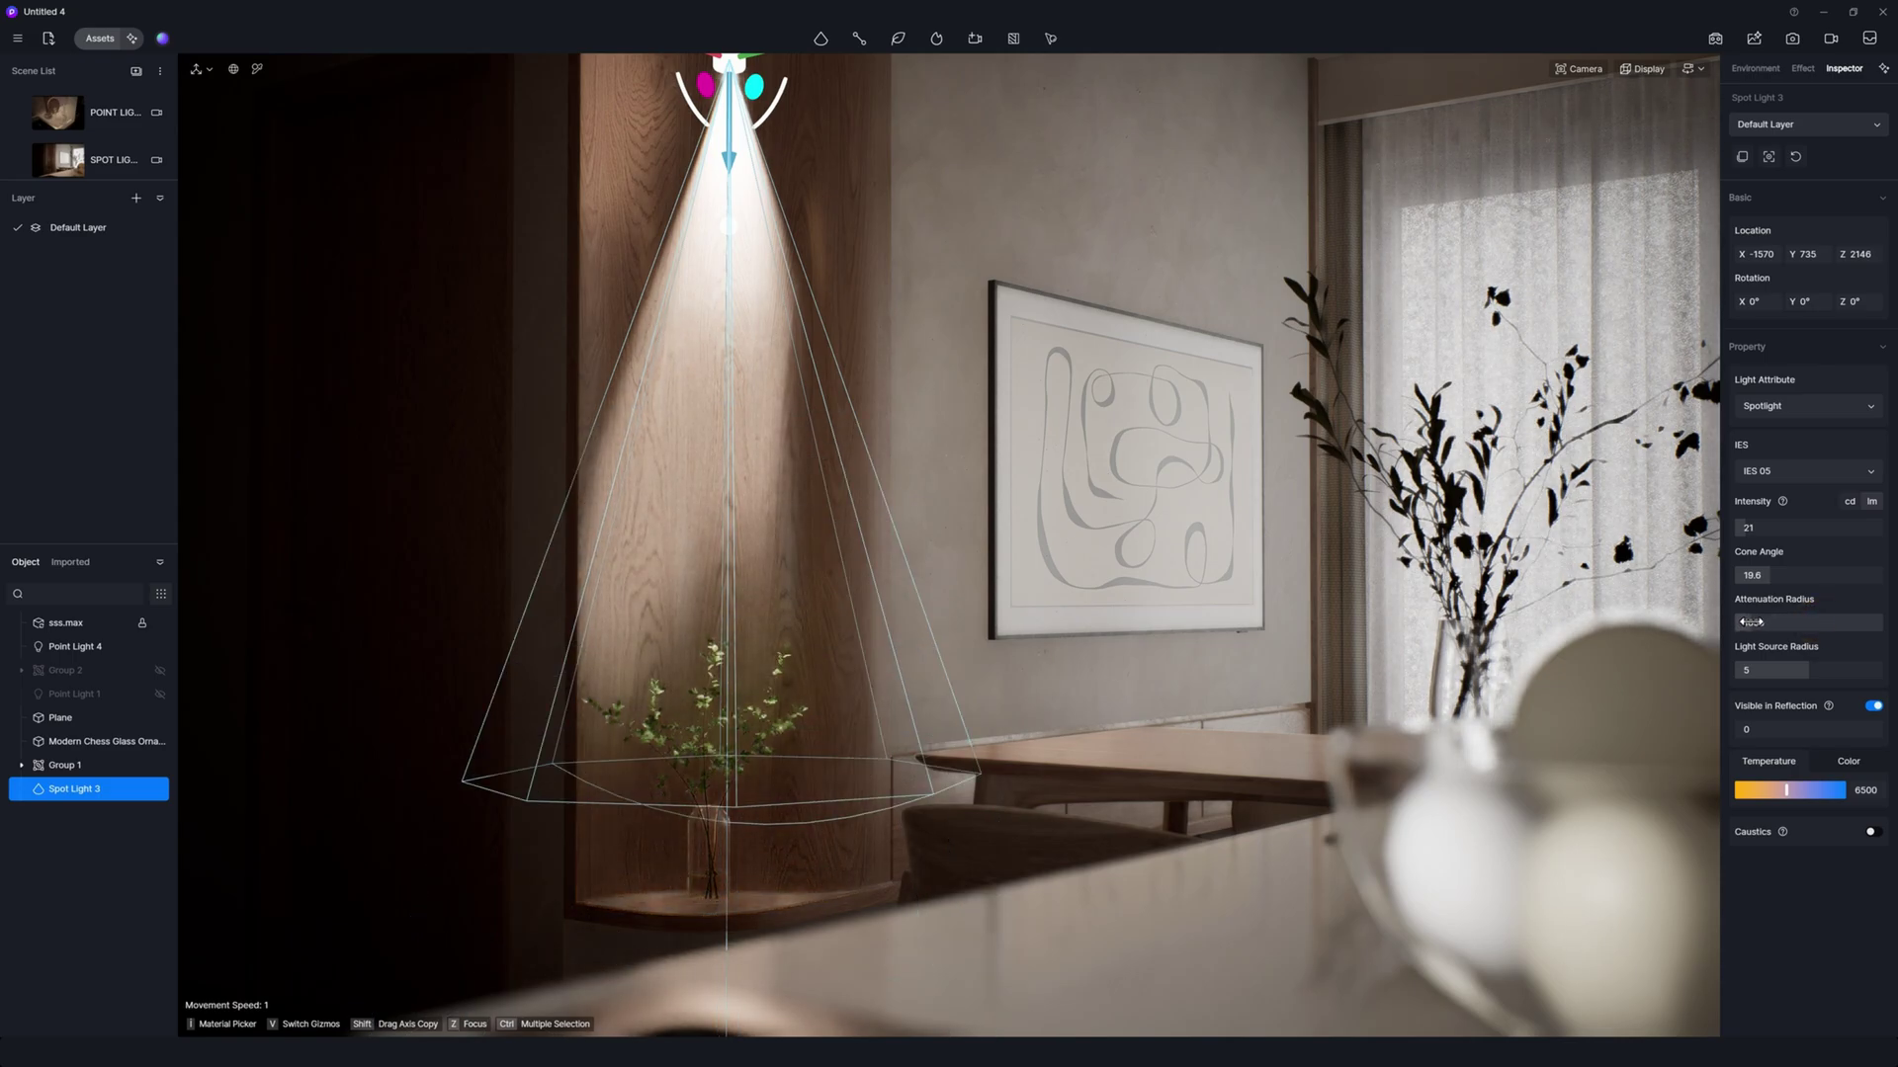
pyautogui.moveTo(1752, 622); pyautogui.dragTo(1757, 620)
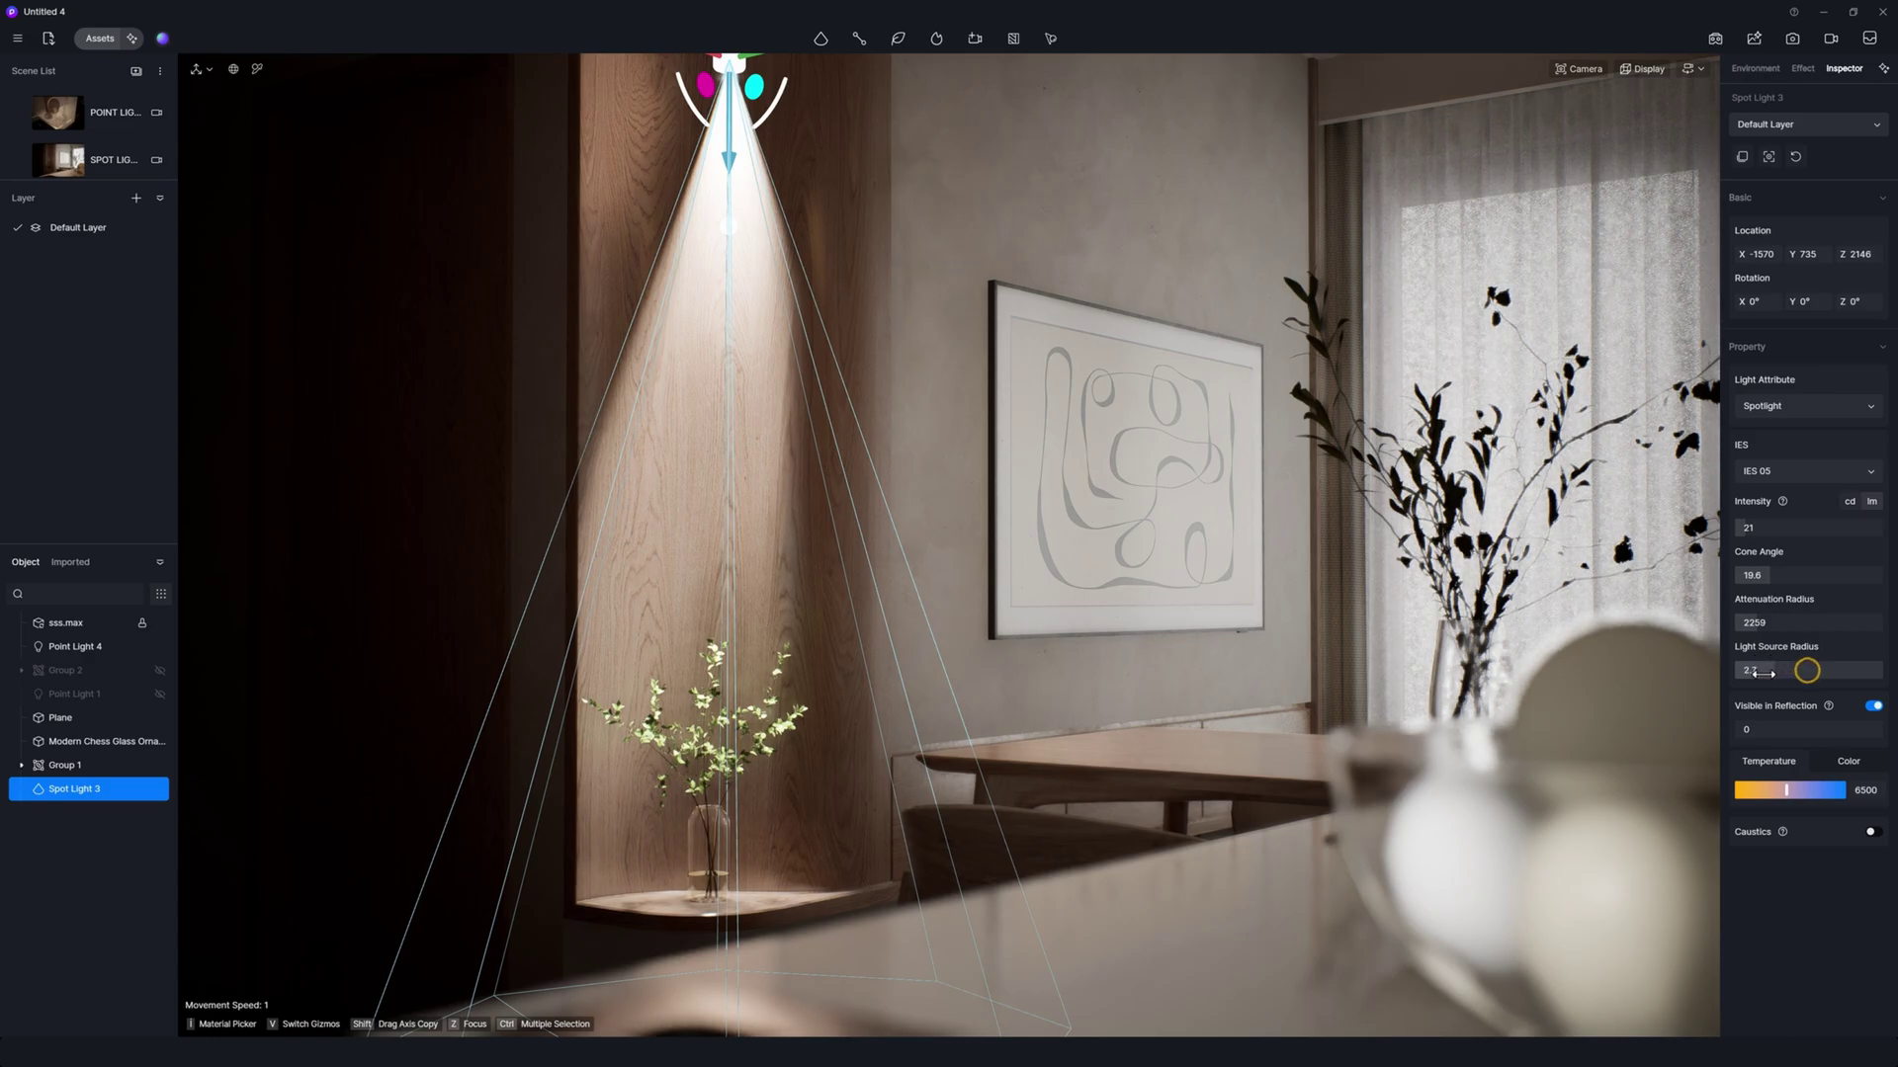
pyautogui.moveTo(1807, 671)
pyautogui.mouseDown()
pyautogui.moveTo(1752, 673)
pyautogui.moveTo(1847, 669)
pyautogui.mouseUp()
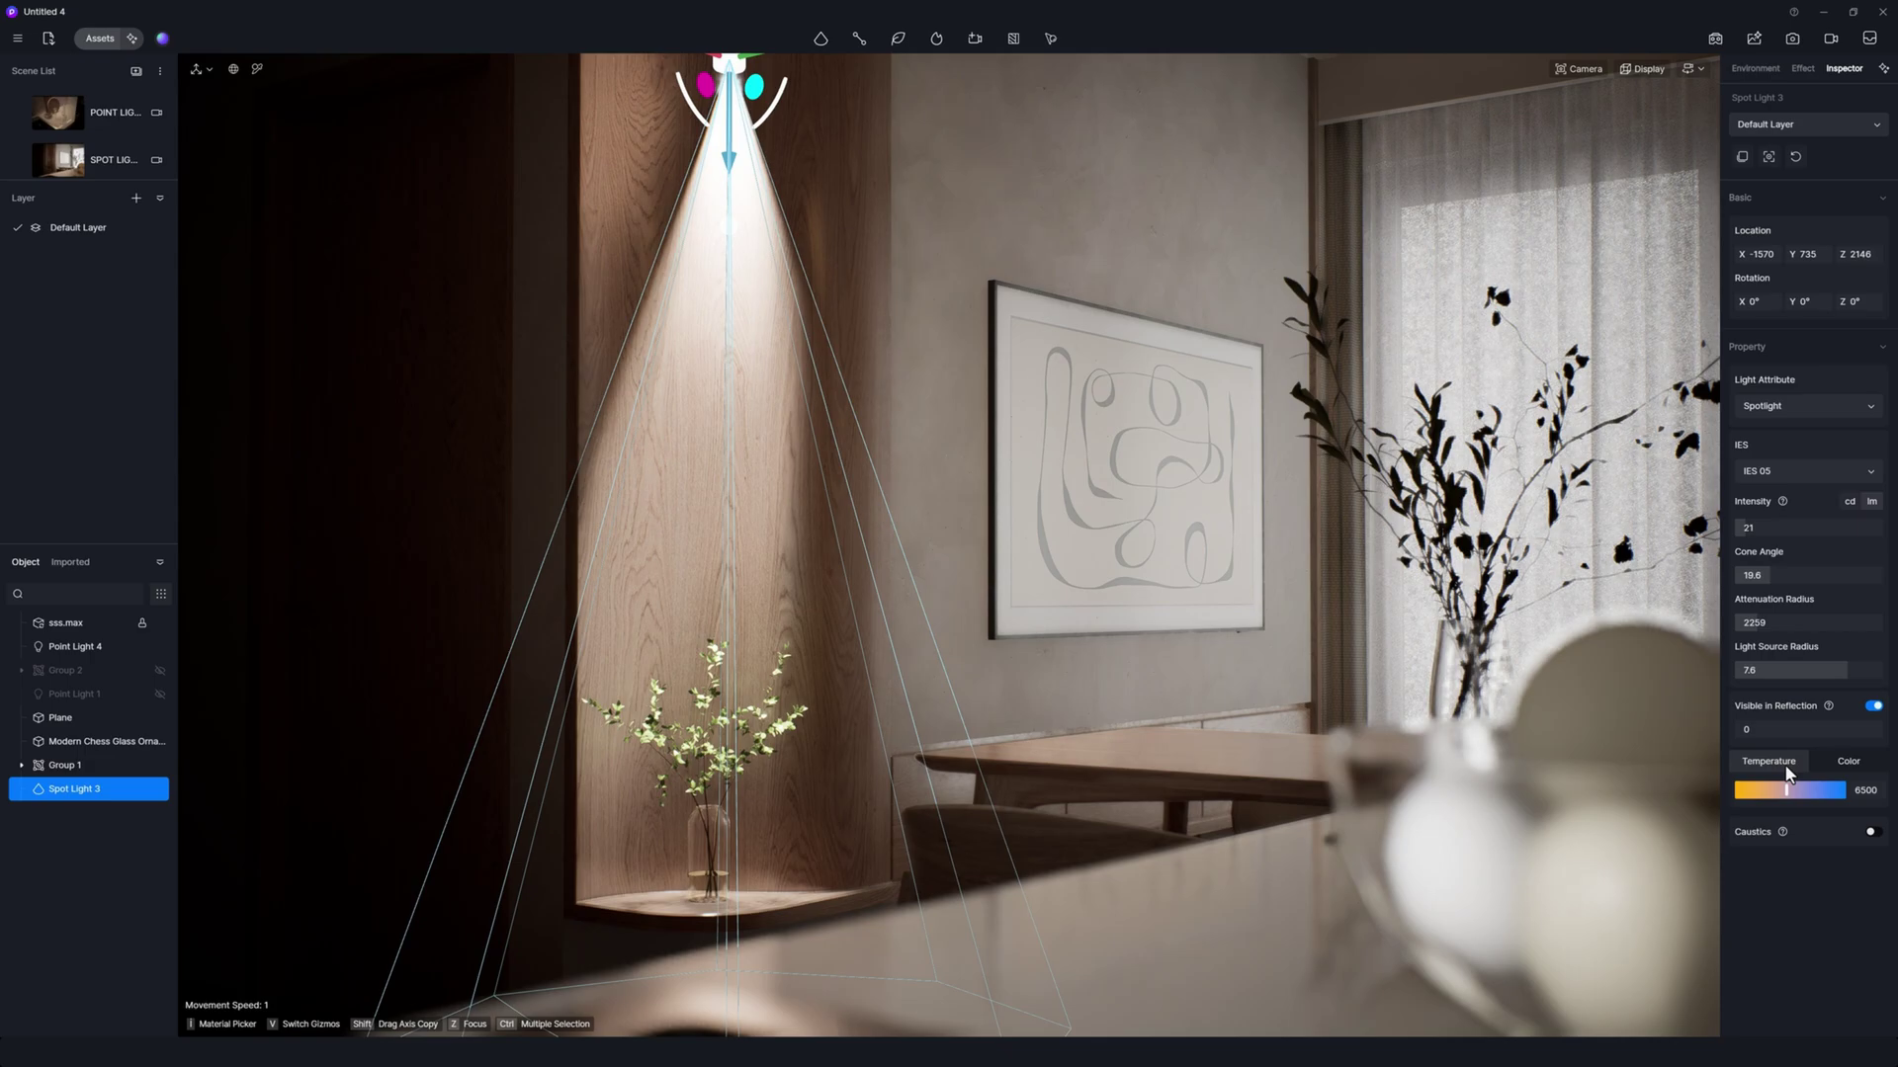
pyautogui.click(1871, 834)
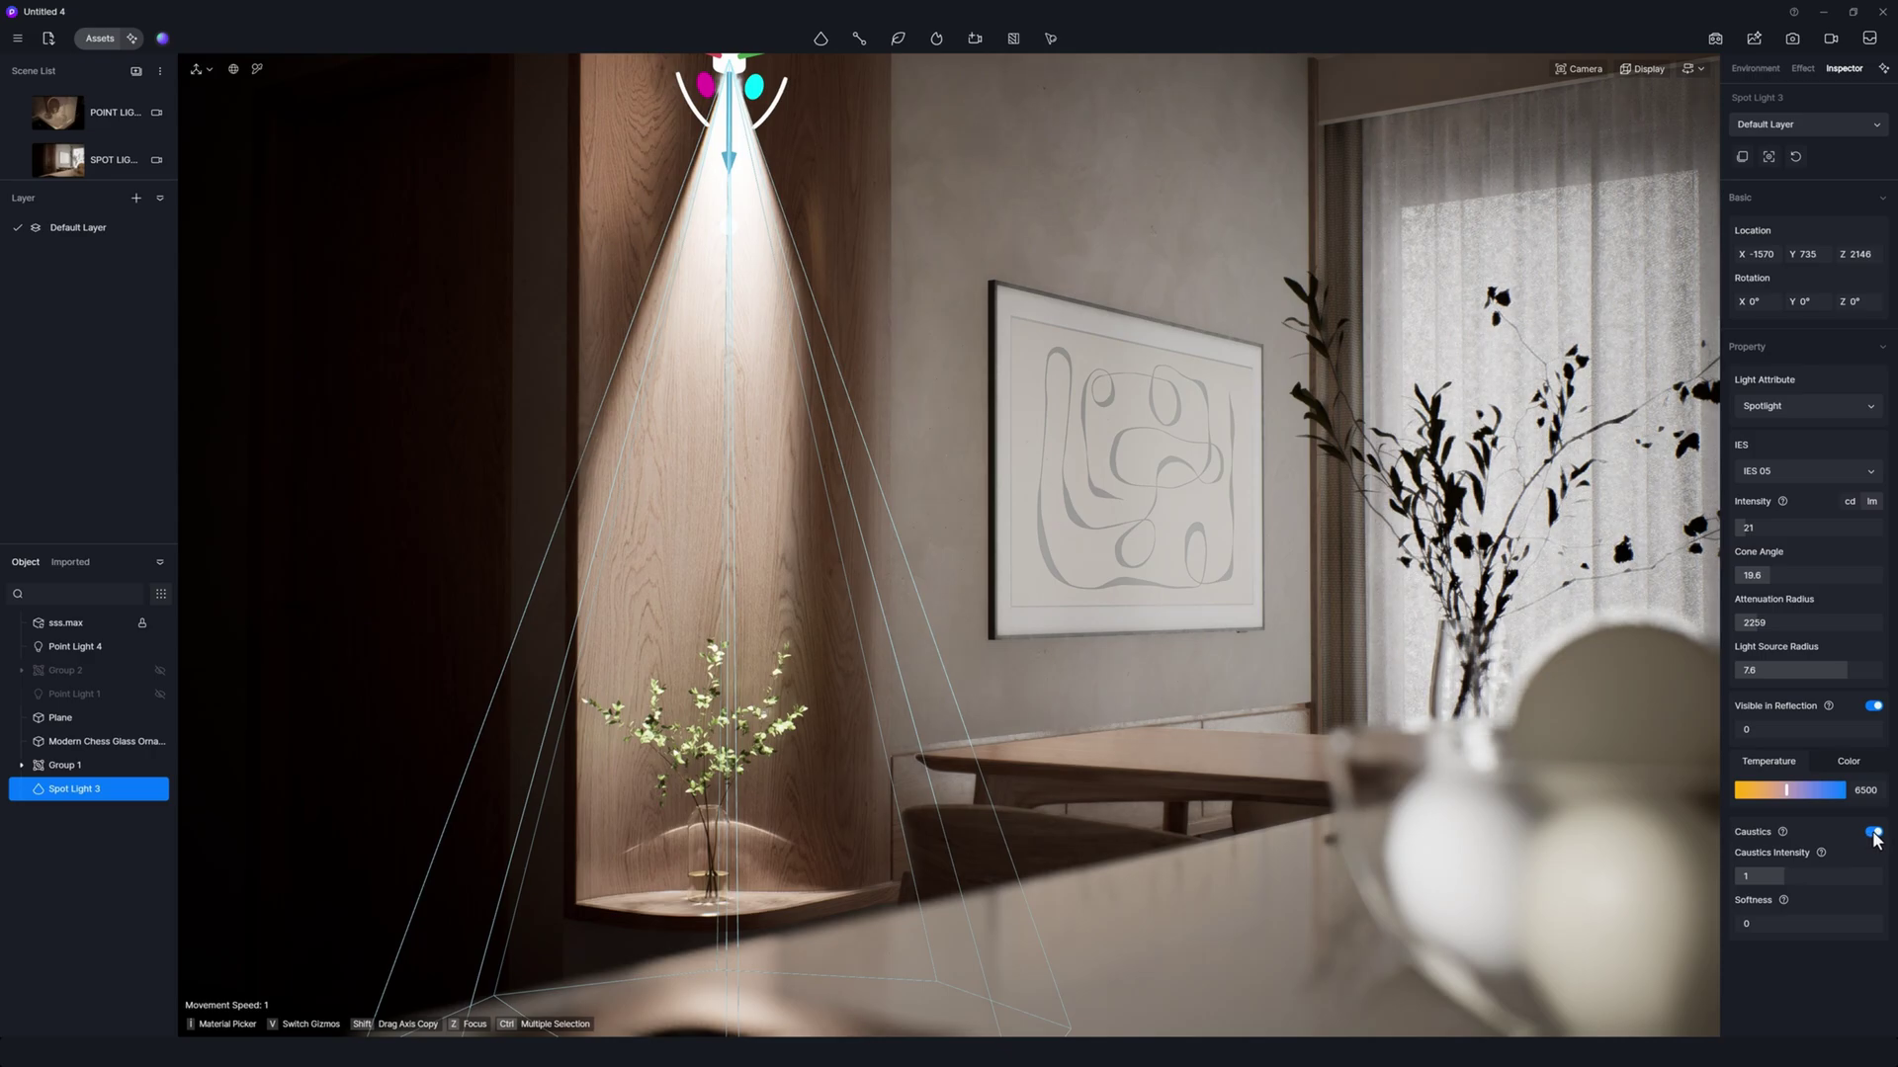
pyautogui.click(1873, 833)
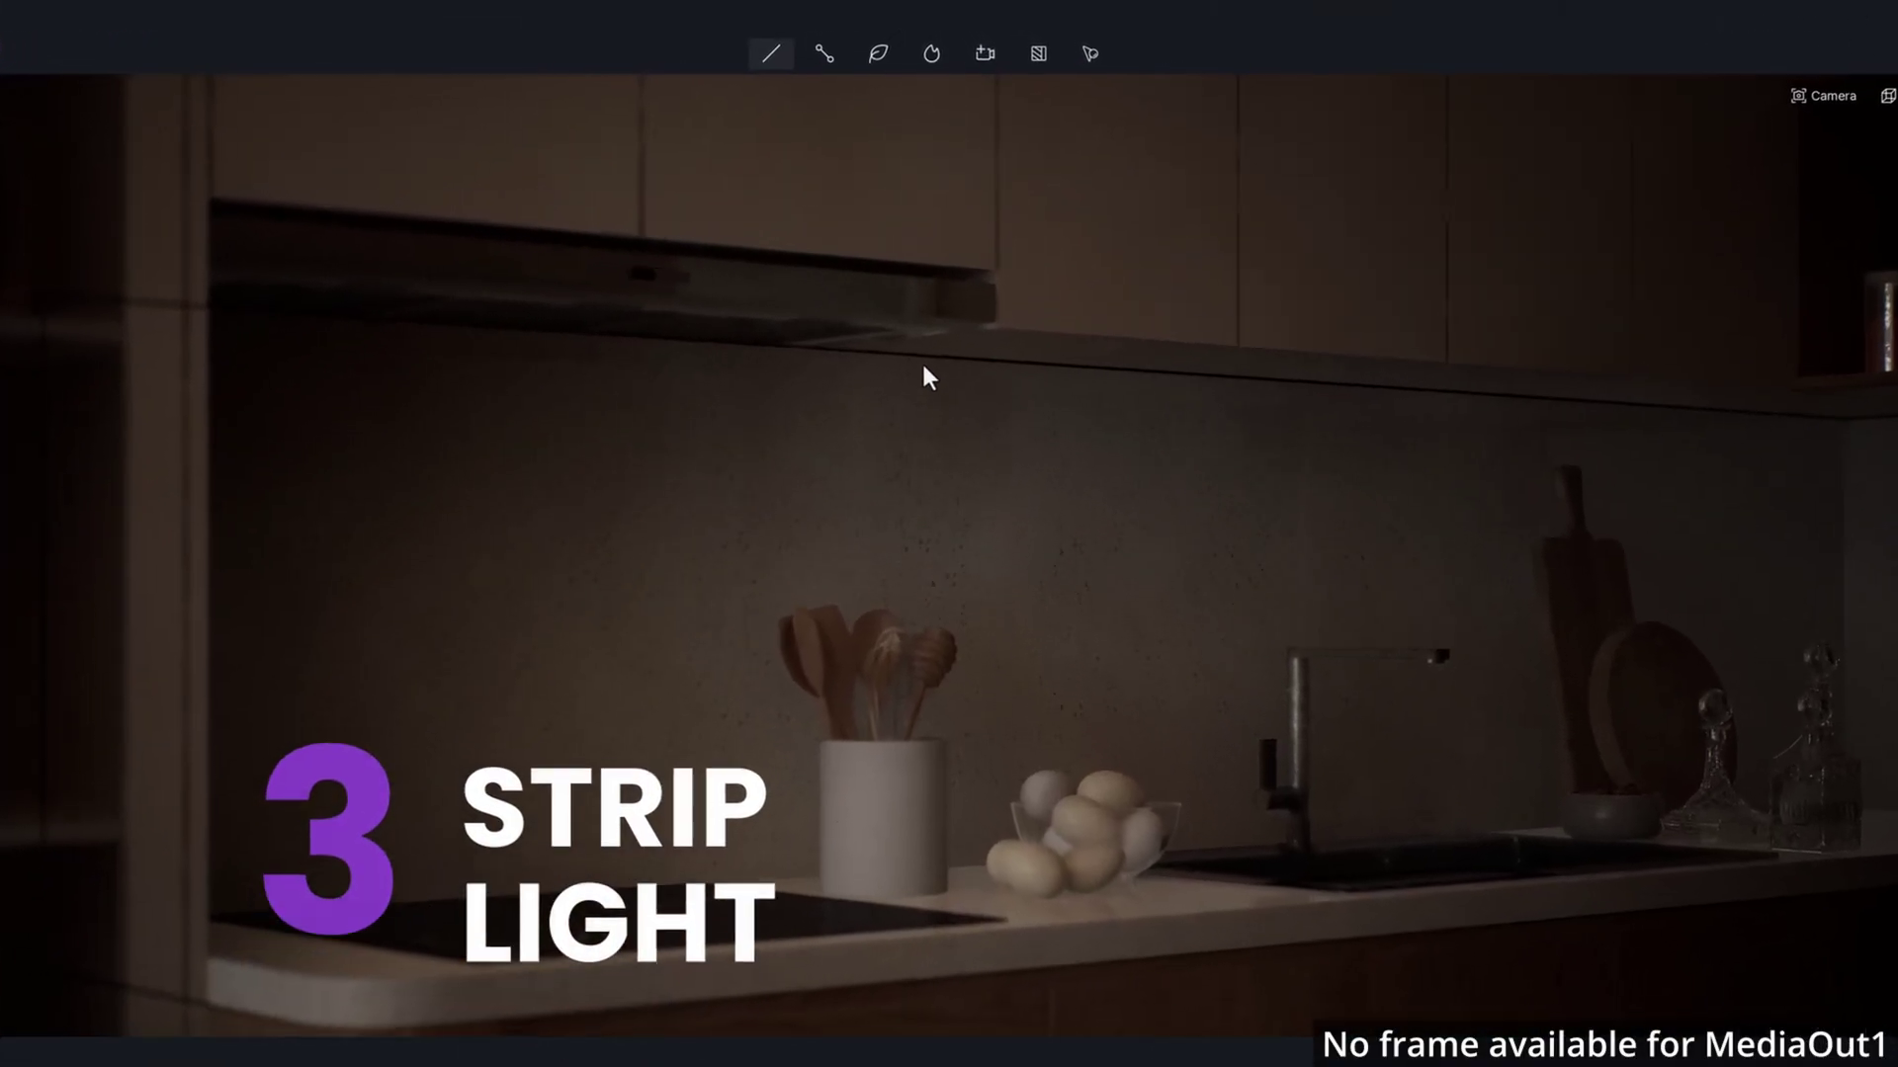
# Place a Strip Light beneath the upper kitchen cabinet to light the backsplash at intensity 30
pyautogui.click(756, 58)
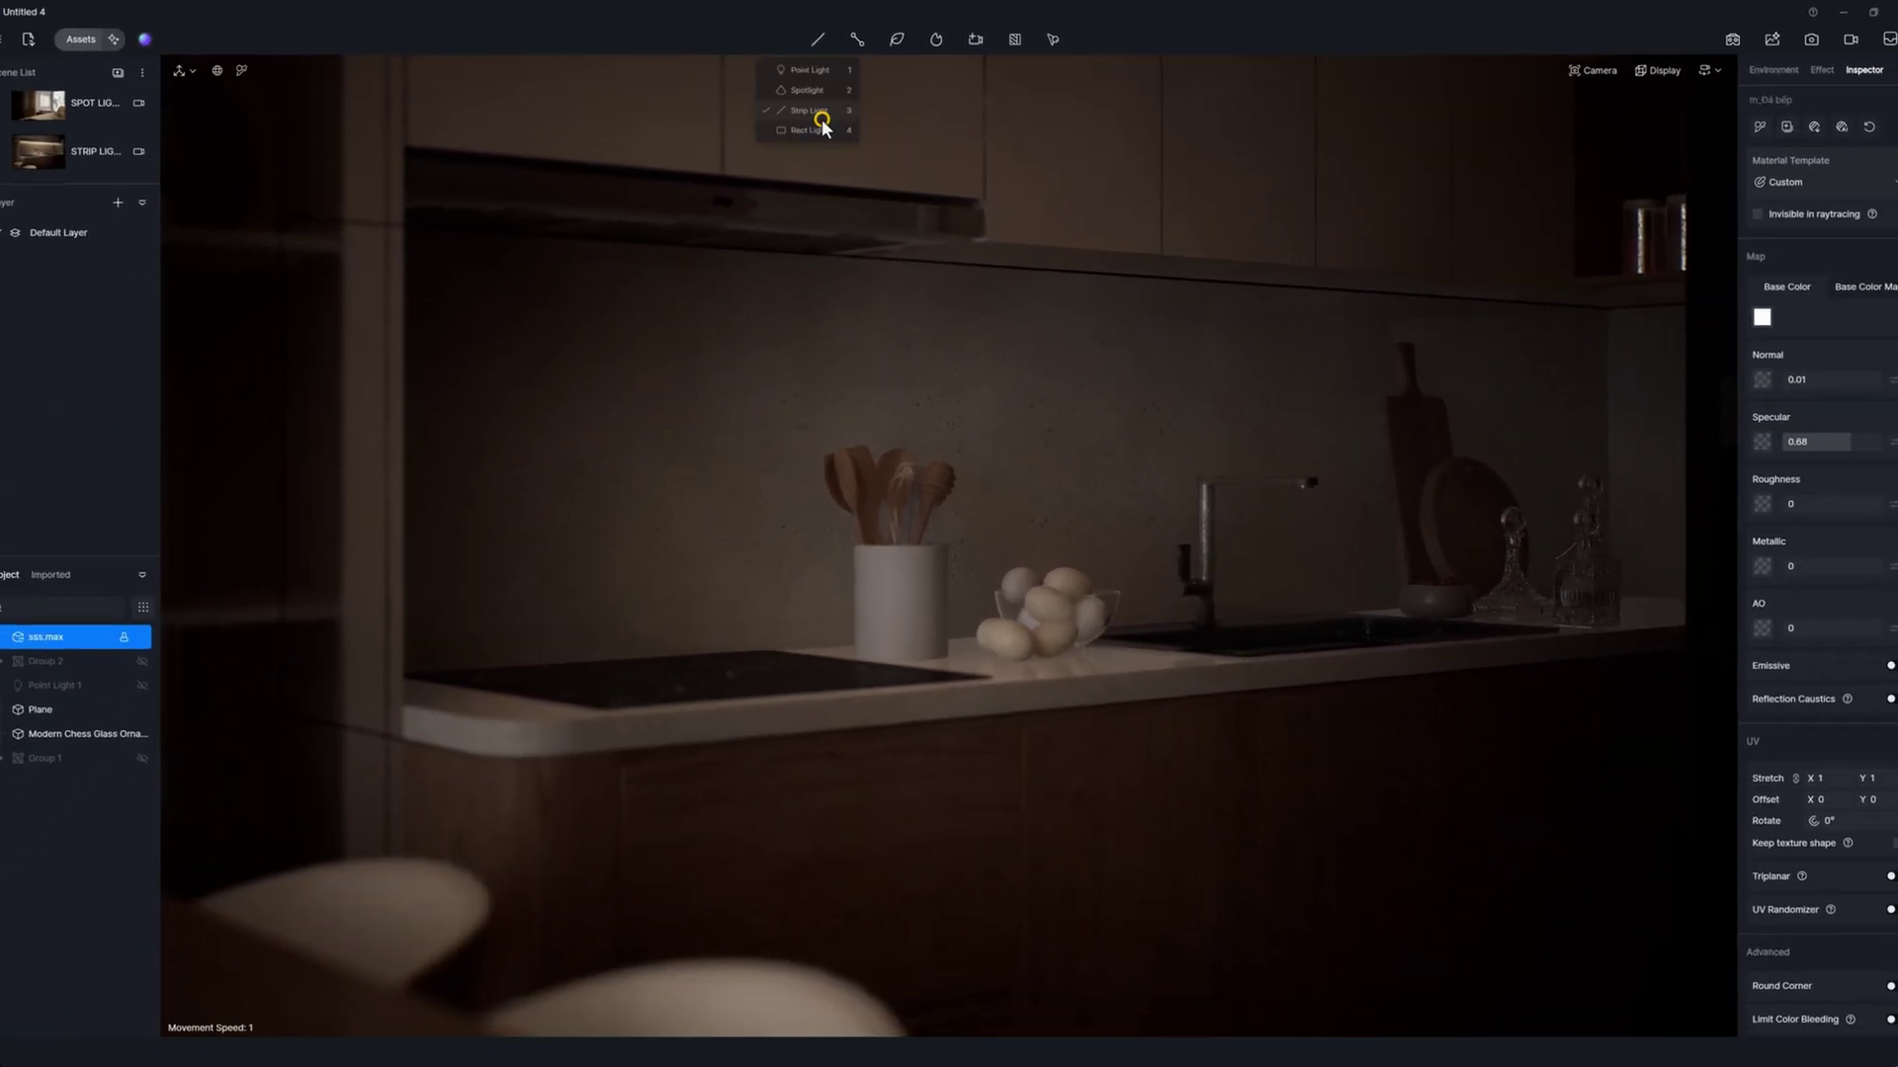
pyautogui.click(779, 162)
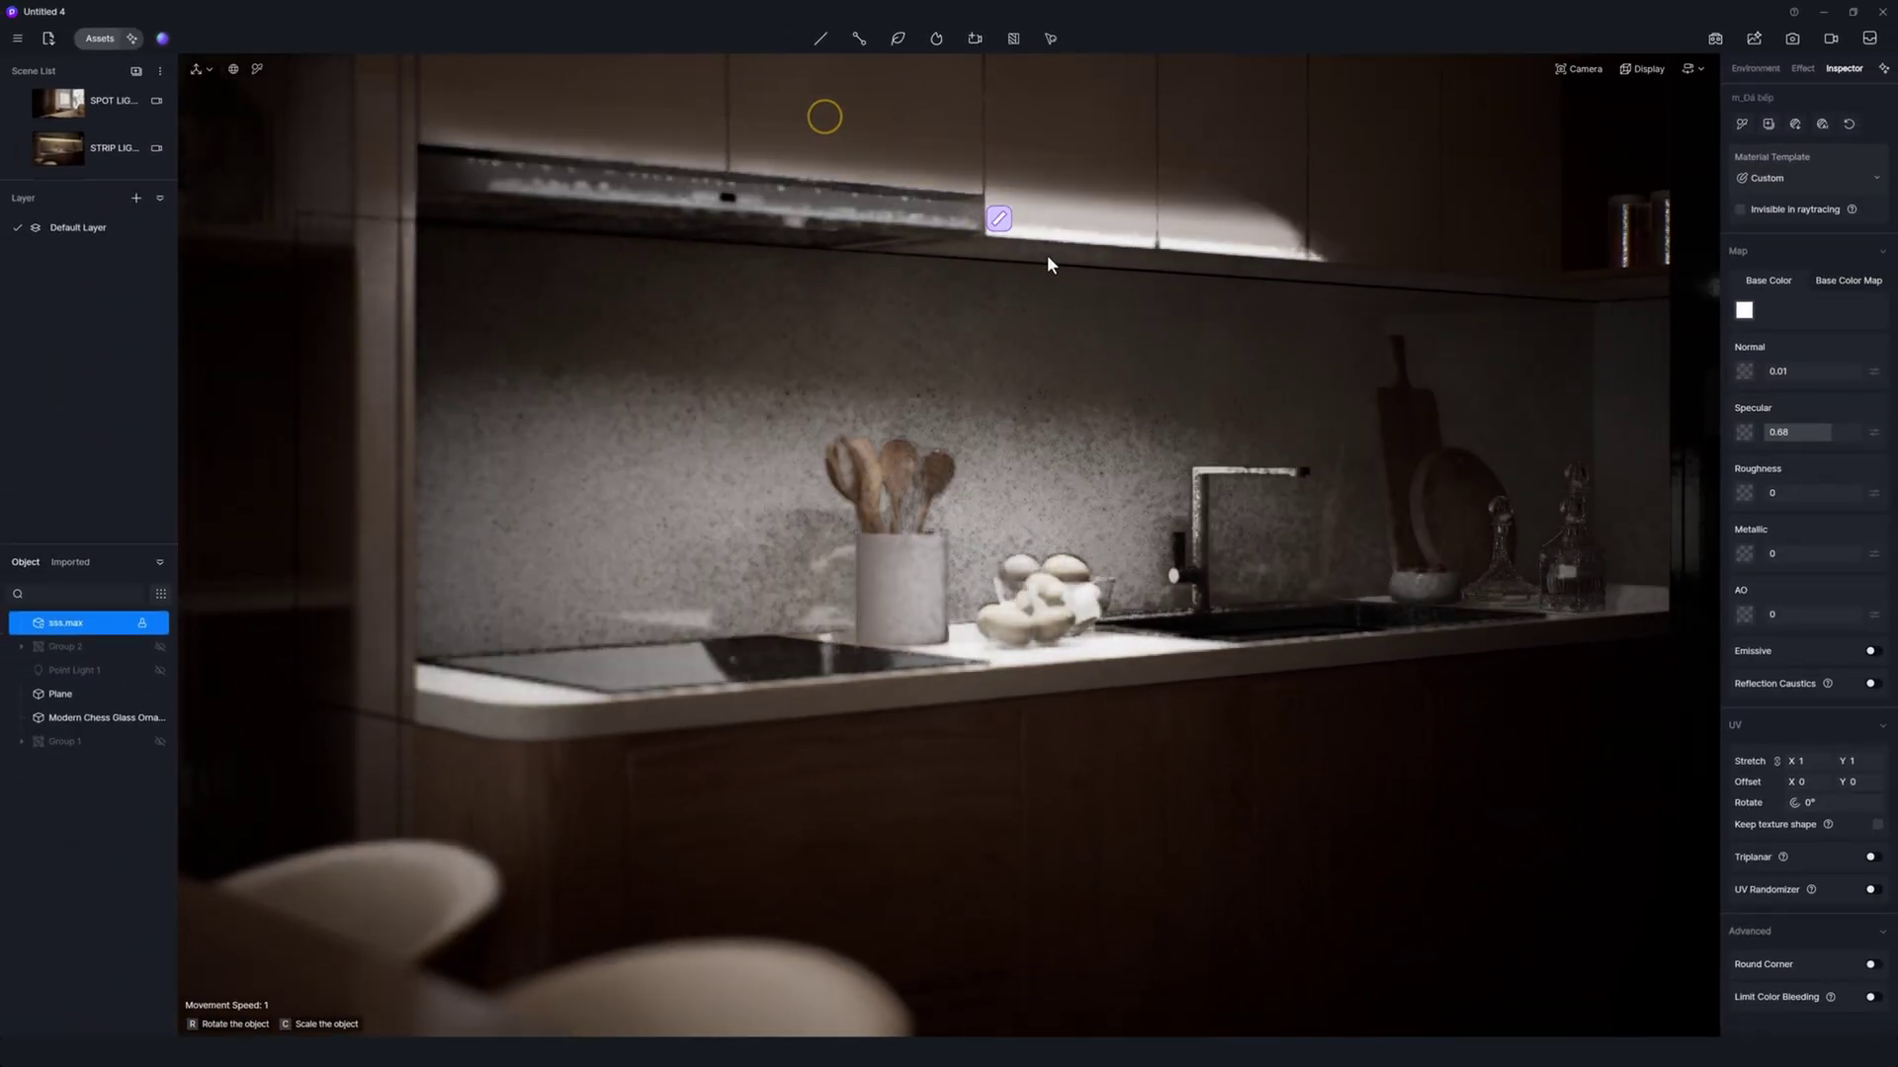
pyautogui.click(1088, 274)
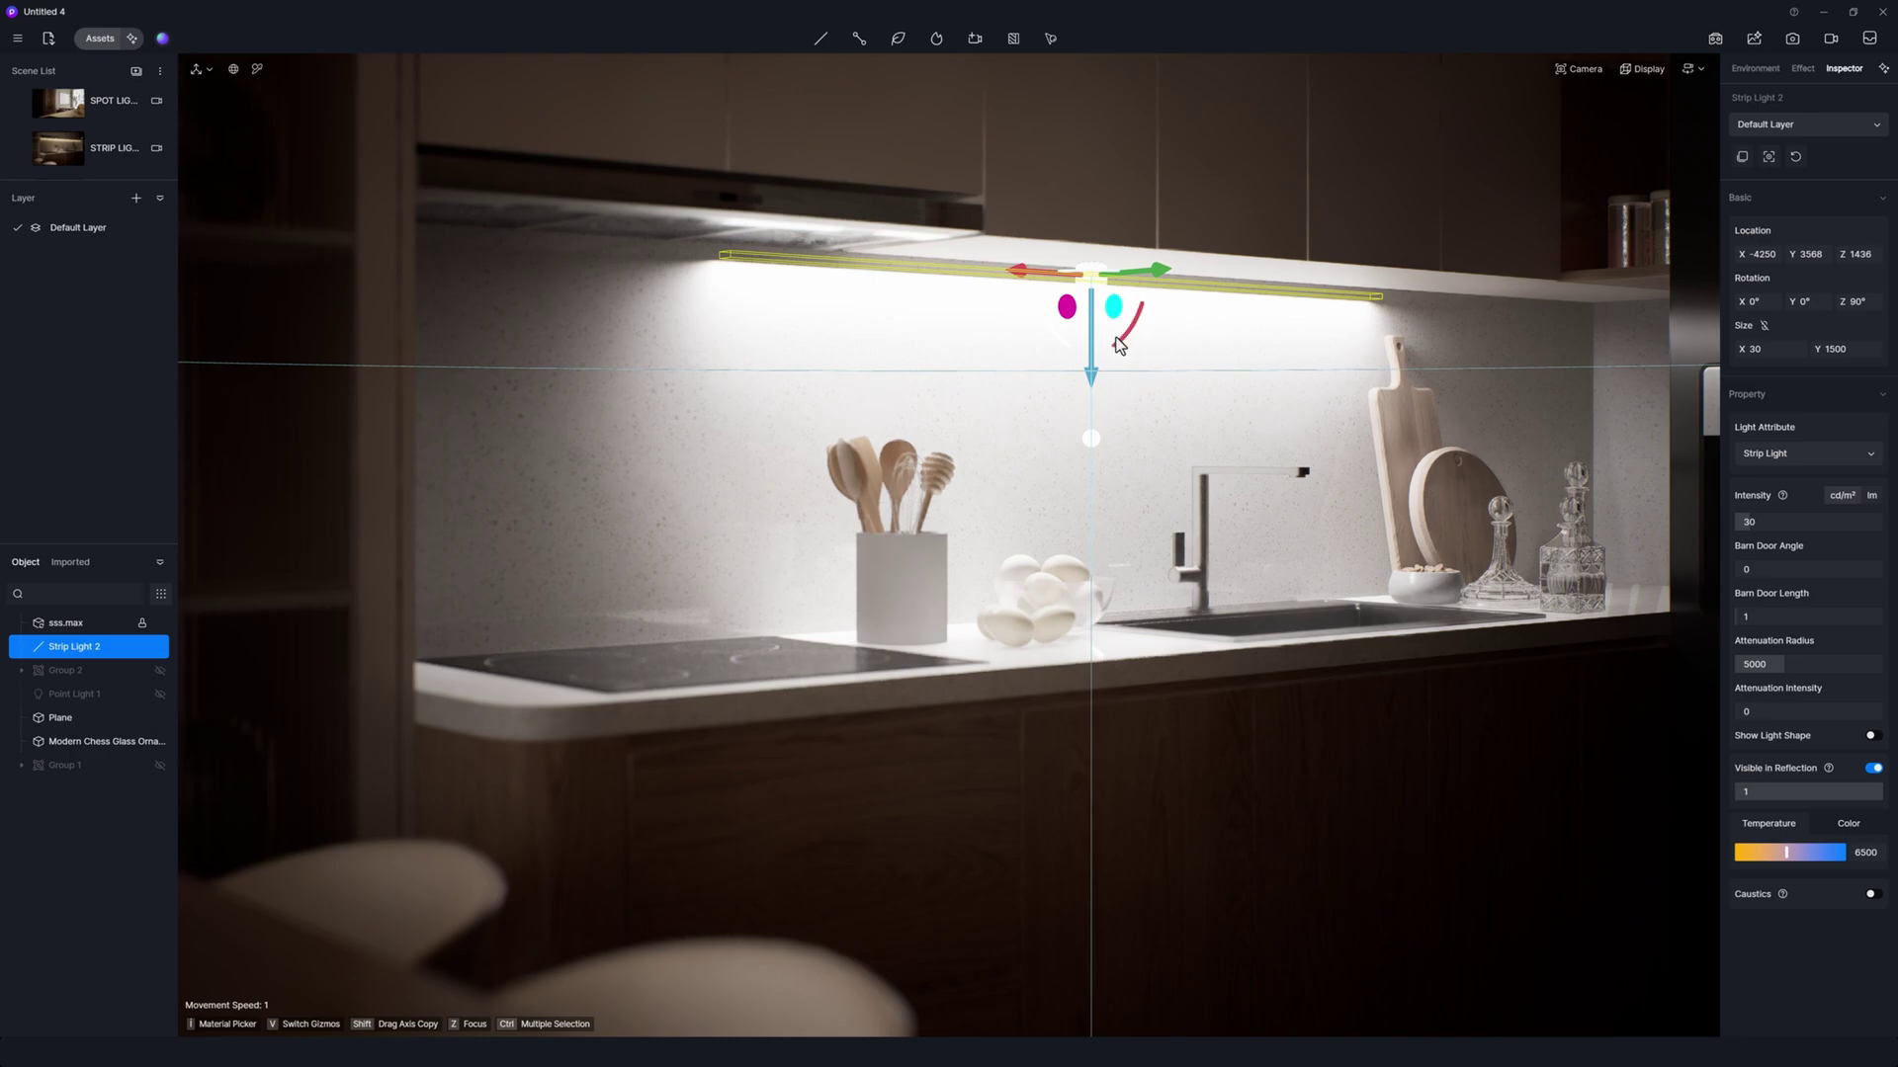
# Scale the under-cabinet strip light to 2809 long along the backsplash and realign its position
pyautogui.moveTo(1092, 381); pyautogui.dragTo(1104, 367)
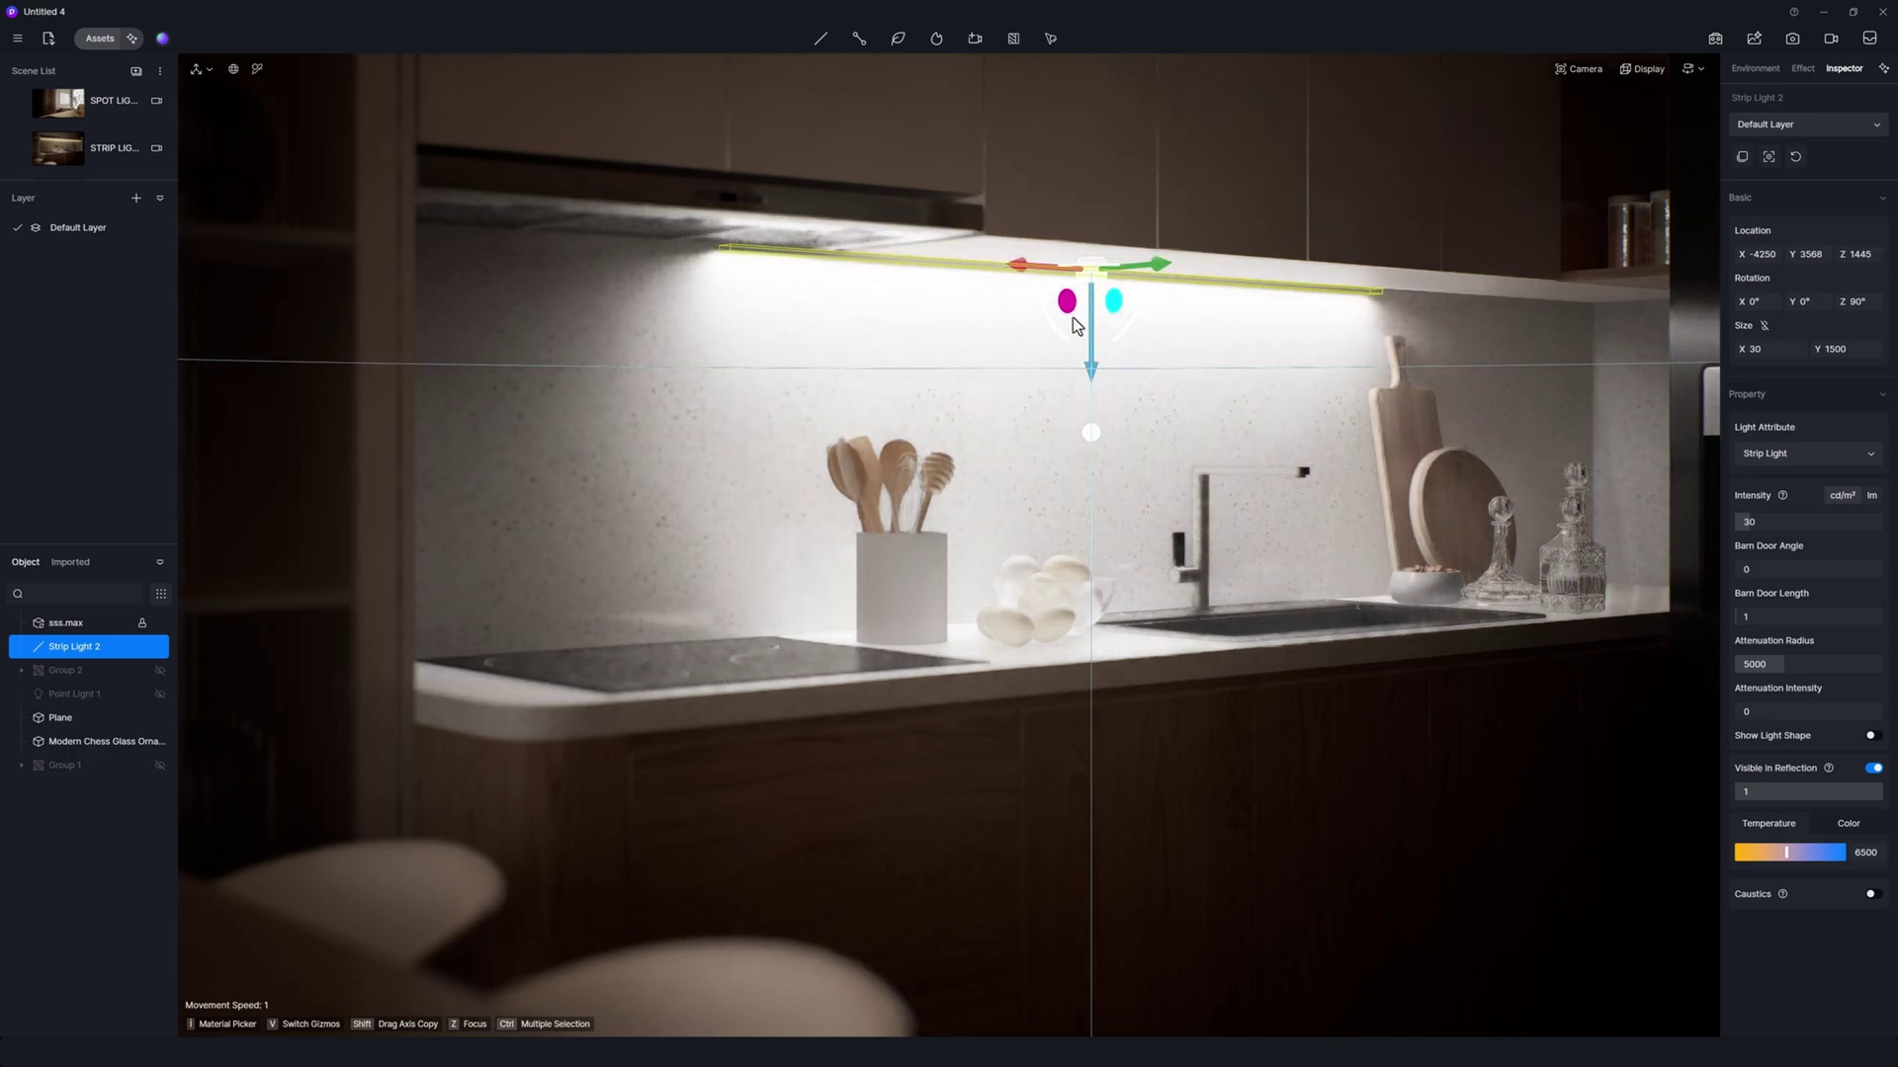
pyautogui.press('v')
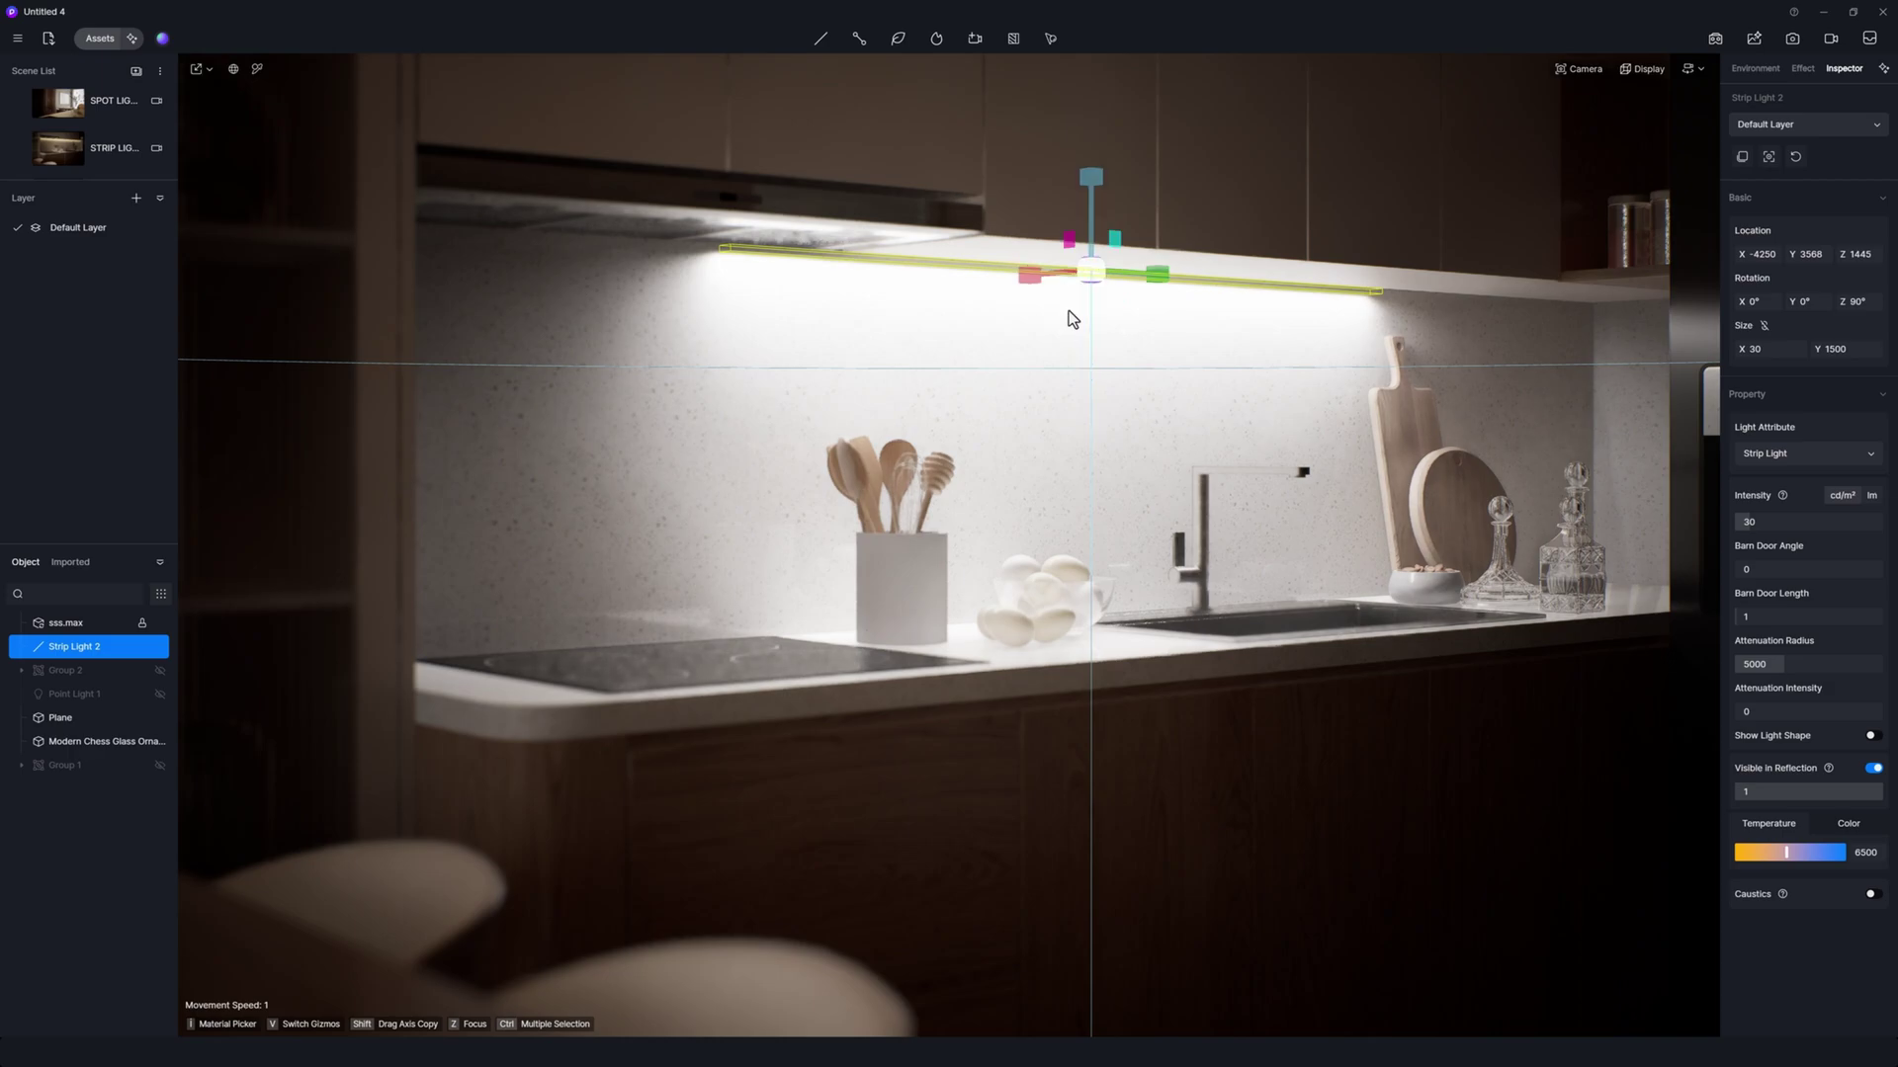
pyautogui.moveTo(1157, 274); pyautogui.dragTo(1657, 272)
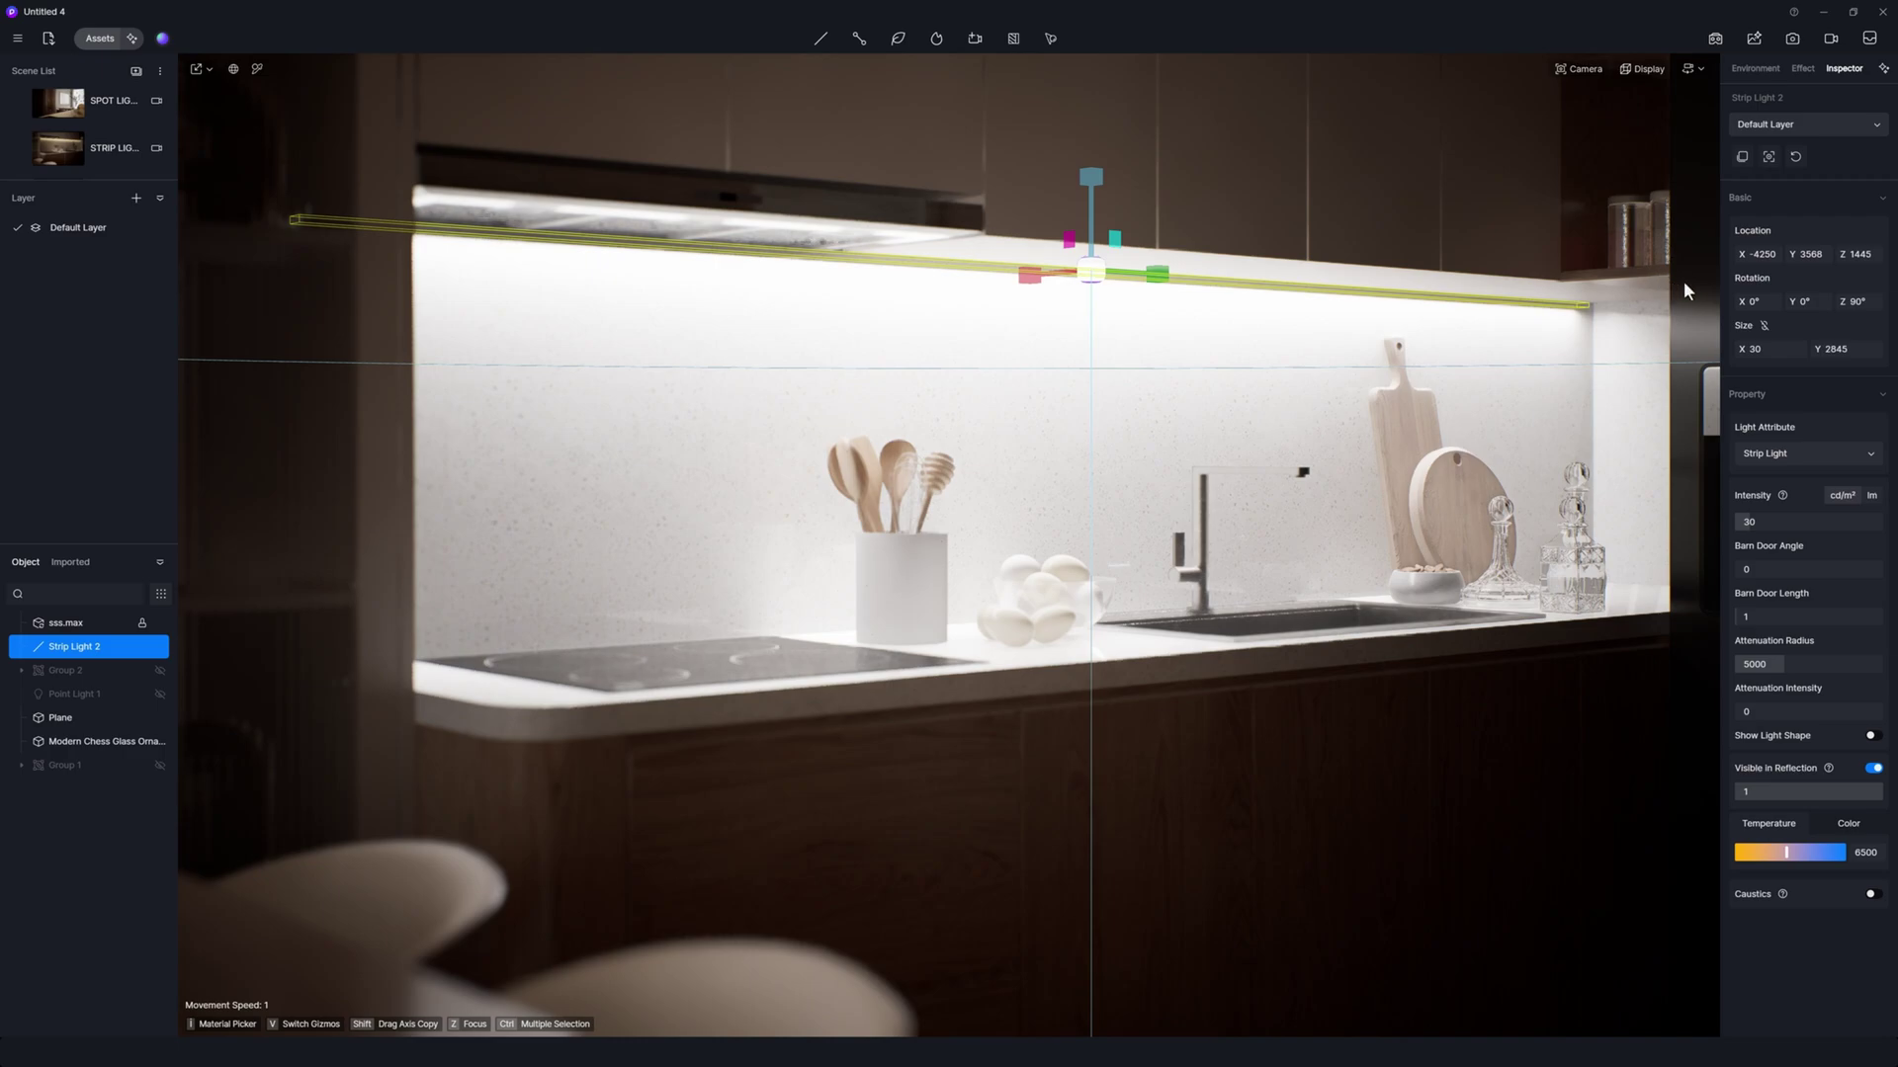
pyautogui.moveTo(1840, 348)
pyautogui.mouseDown()
pyautogui.moveTo(1723, 347)
pyautogui.moveTo(1875, 343)
pyautogui.moveTo(1826, 348)
pyautogui.mouseUp()
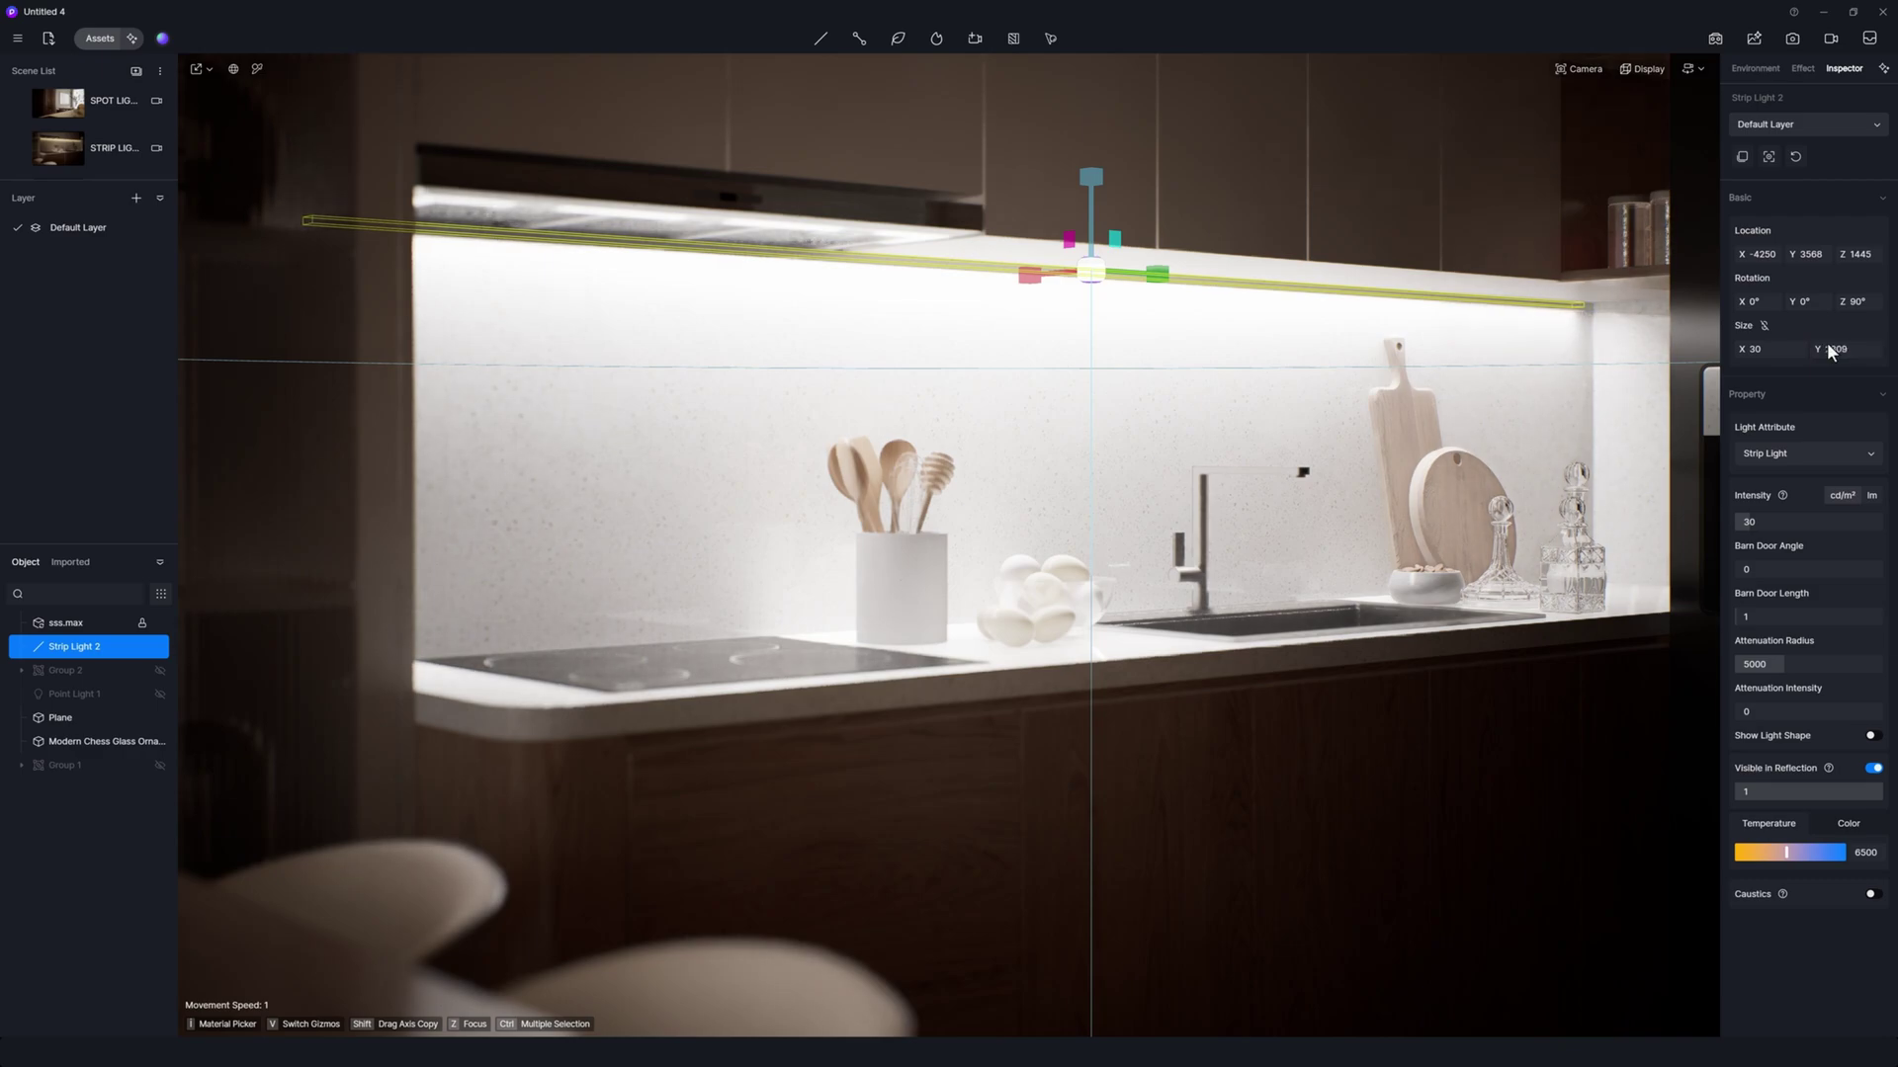
pyautogui.press('v')
pyautogui.moveTo(1017, 266); pyautogui.dragTo(1039, 270)
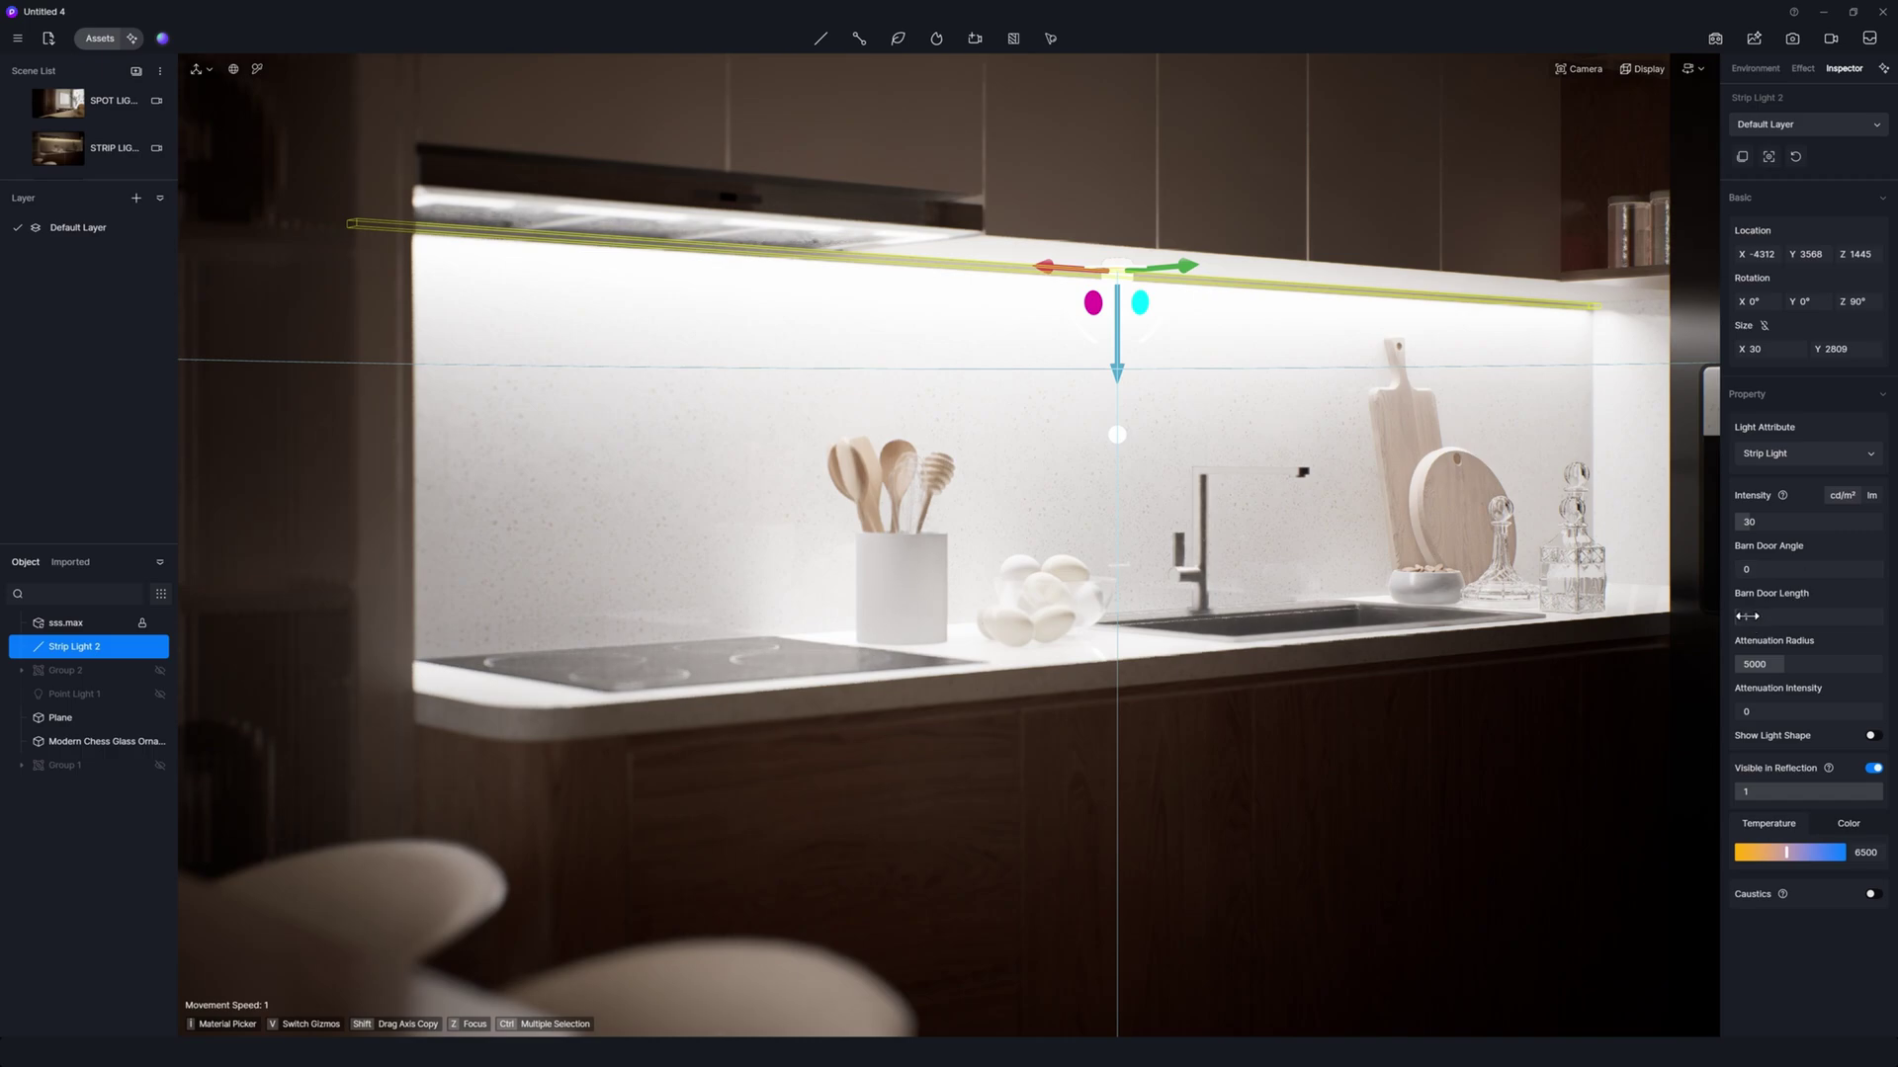
# Give the strip light barn doors angled at 90 with zero length
pyautogui.moveTo(1773, 617)
pyautogui.mouseDown()
pyautogui.moveTo(1744, 603)
pyautogui.moveTo(1768, 617)
pyautogui.moveTo(1750, 601)
pyautogui.moveTo(1813, 553)
pyautogui.moveTo(1755, 566)
pyautogui.moveTo(1806, 572)
pyautogui.moveTo(1745, 569)
pyautogui.mouseUp()
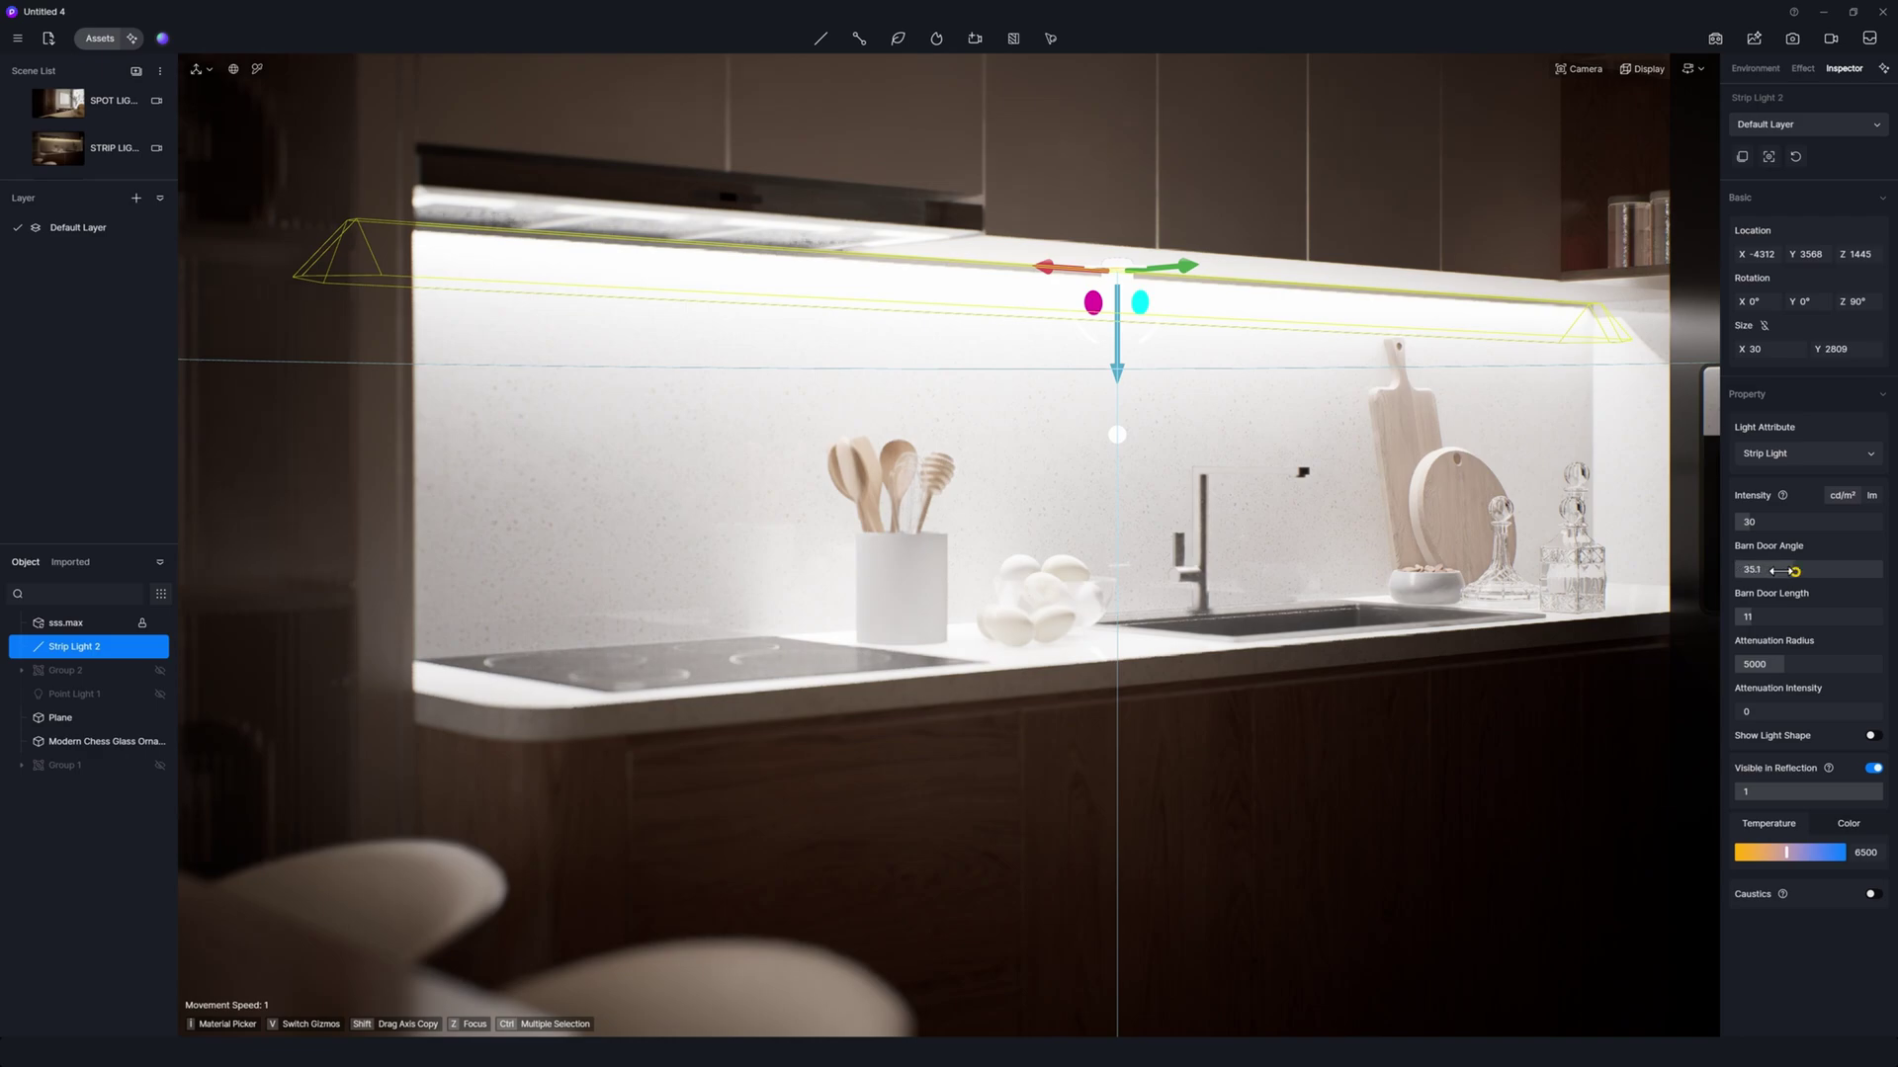
pyautogui.moveTo(1784, 571); pyautogui.dragTo(1818, 570)
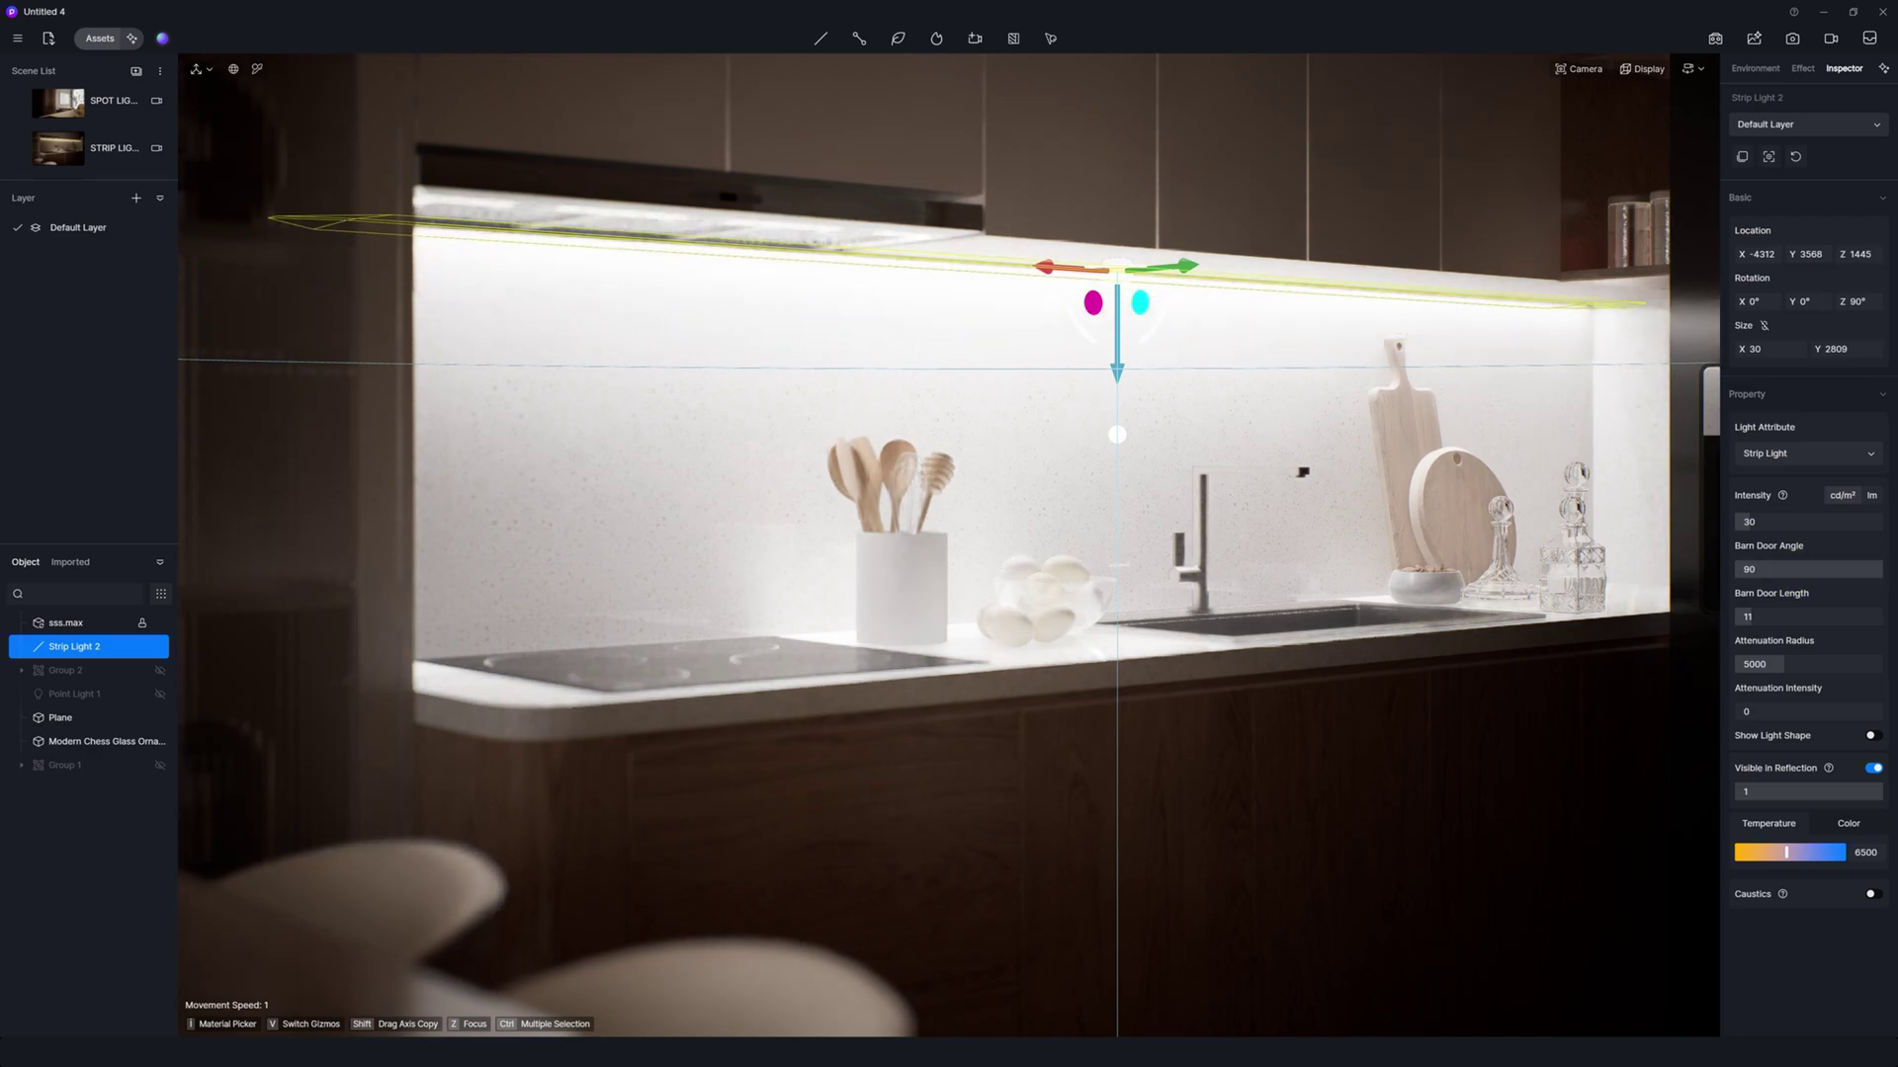
pyautogui.moveTo(1808, 620); pyautogui.dragTo(1720, 626)
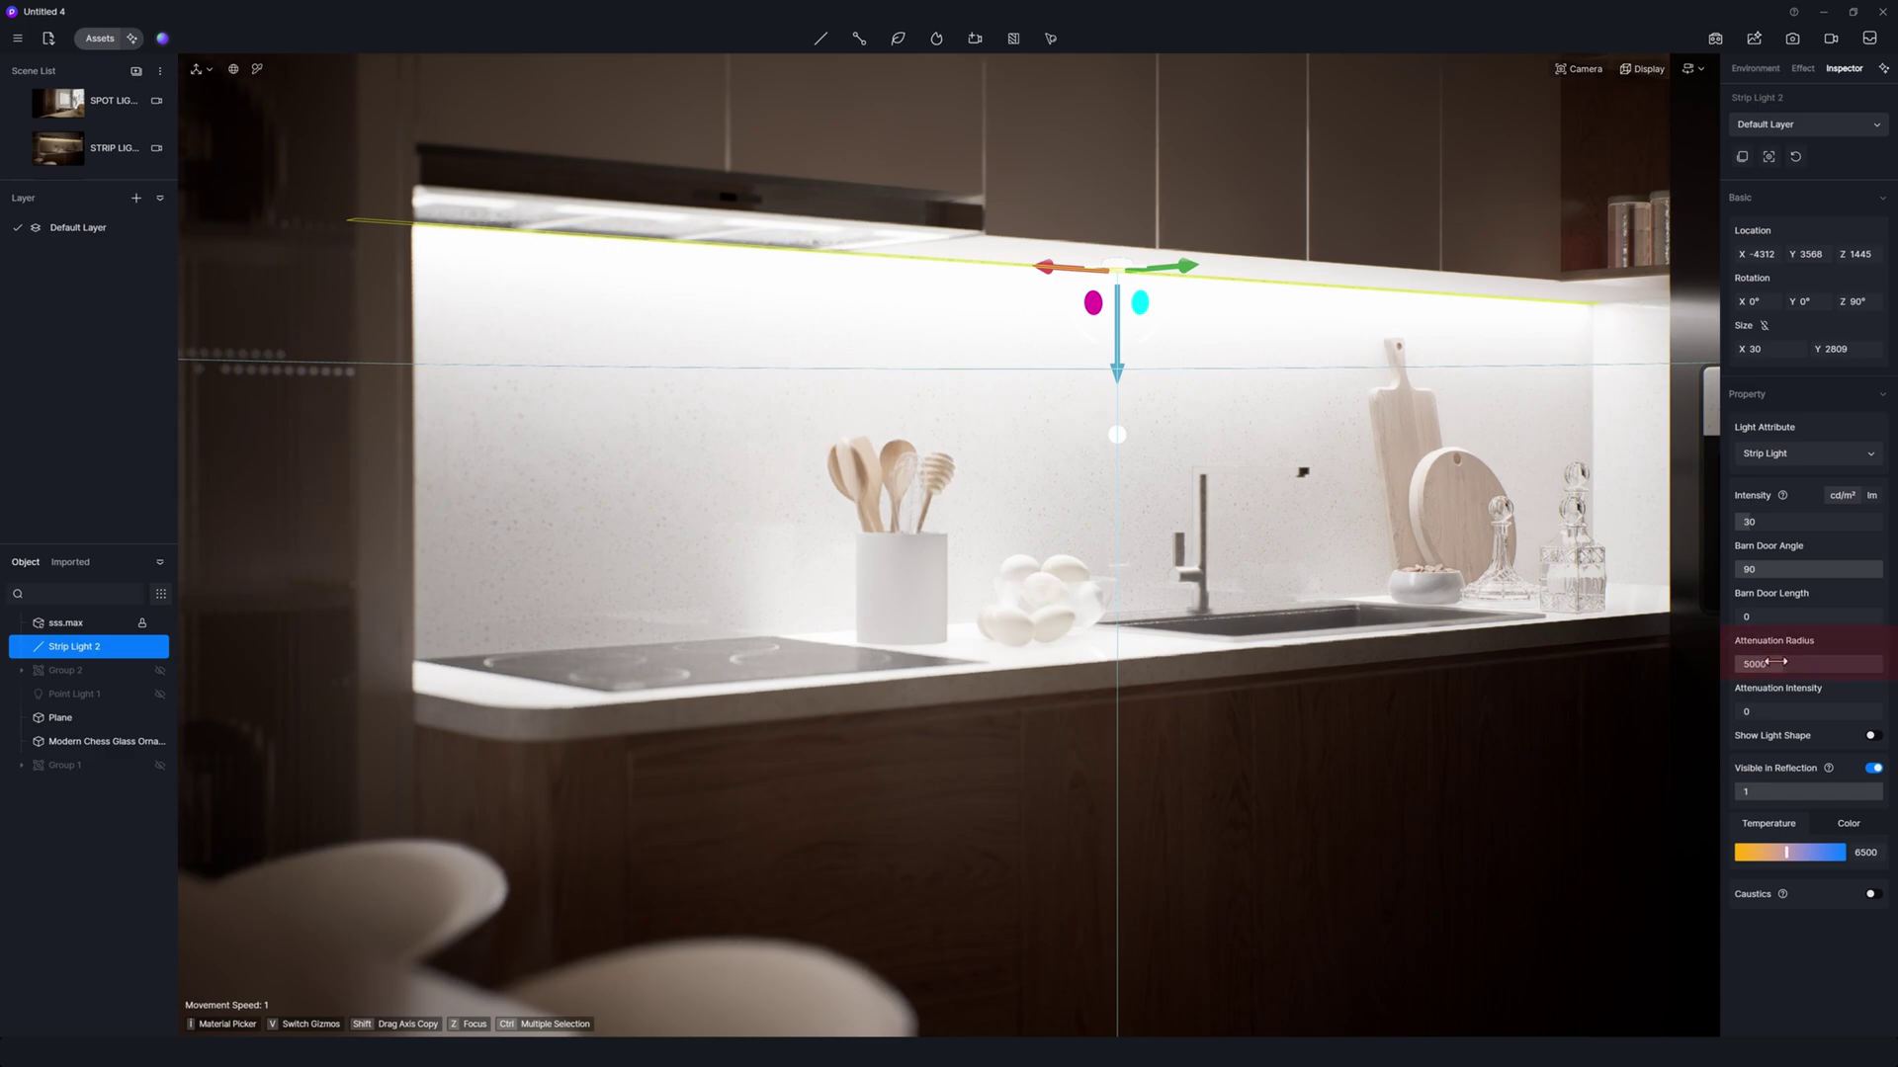
# Set the strip light's attenuation radius to 2625
pyautogui.moveTo(1785, 665); pyautogui.dragTo(1743, 668)
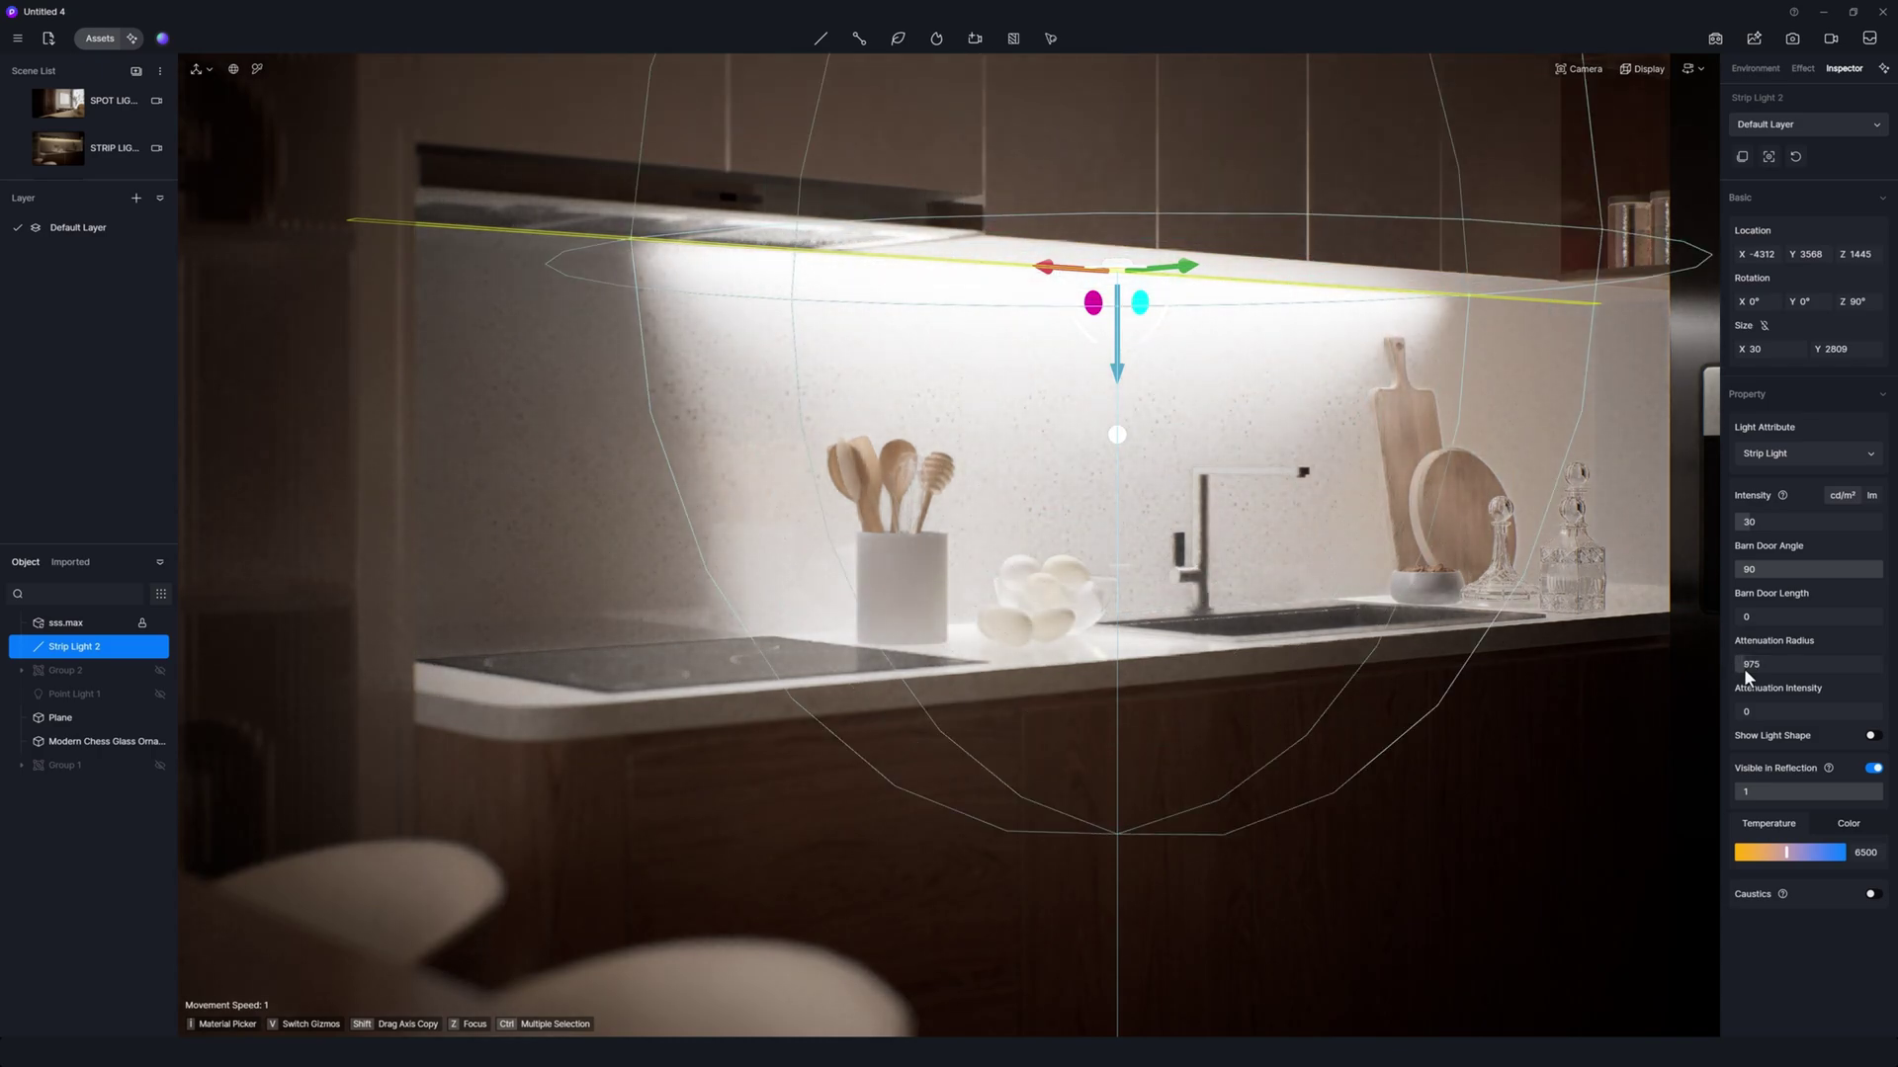
pyautogui.moveTo(1747, 667); pyautogui.dragTo(1776, 665)
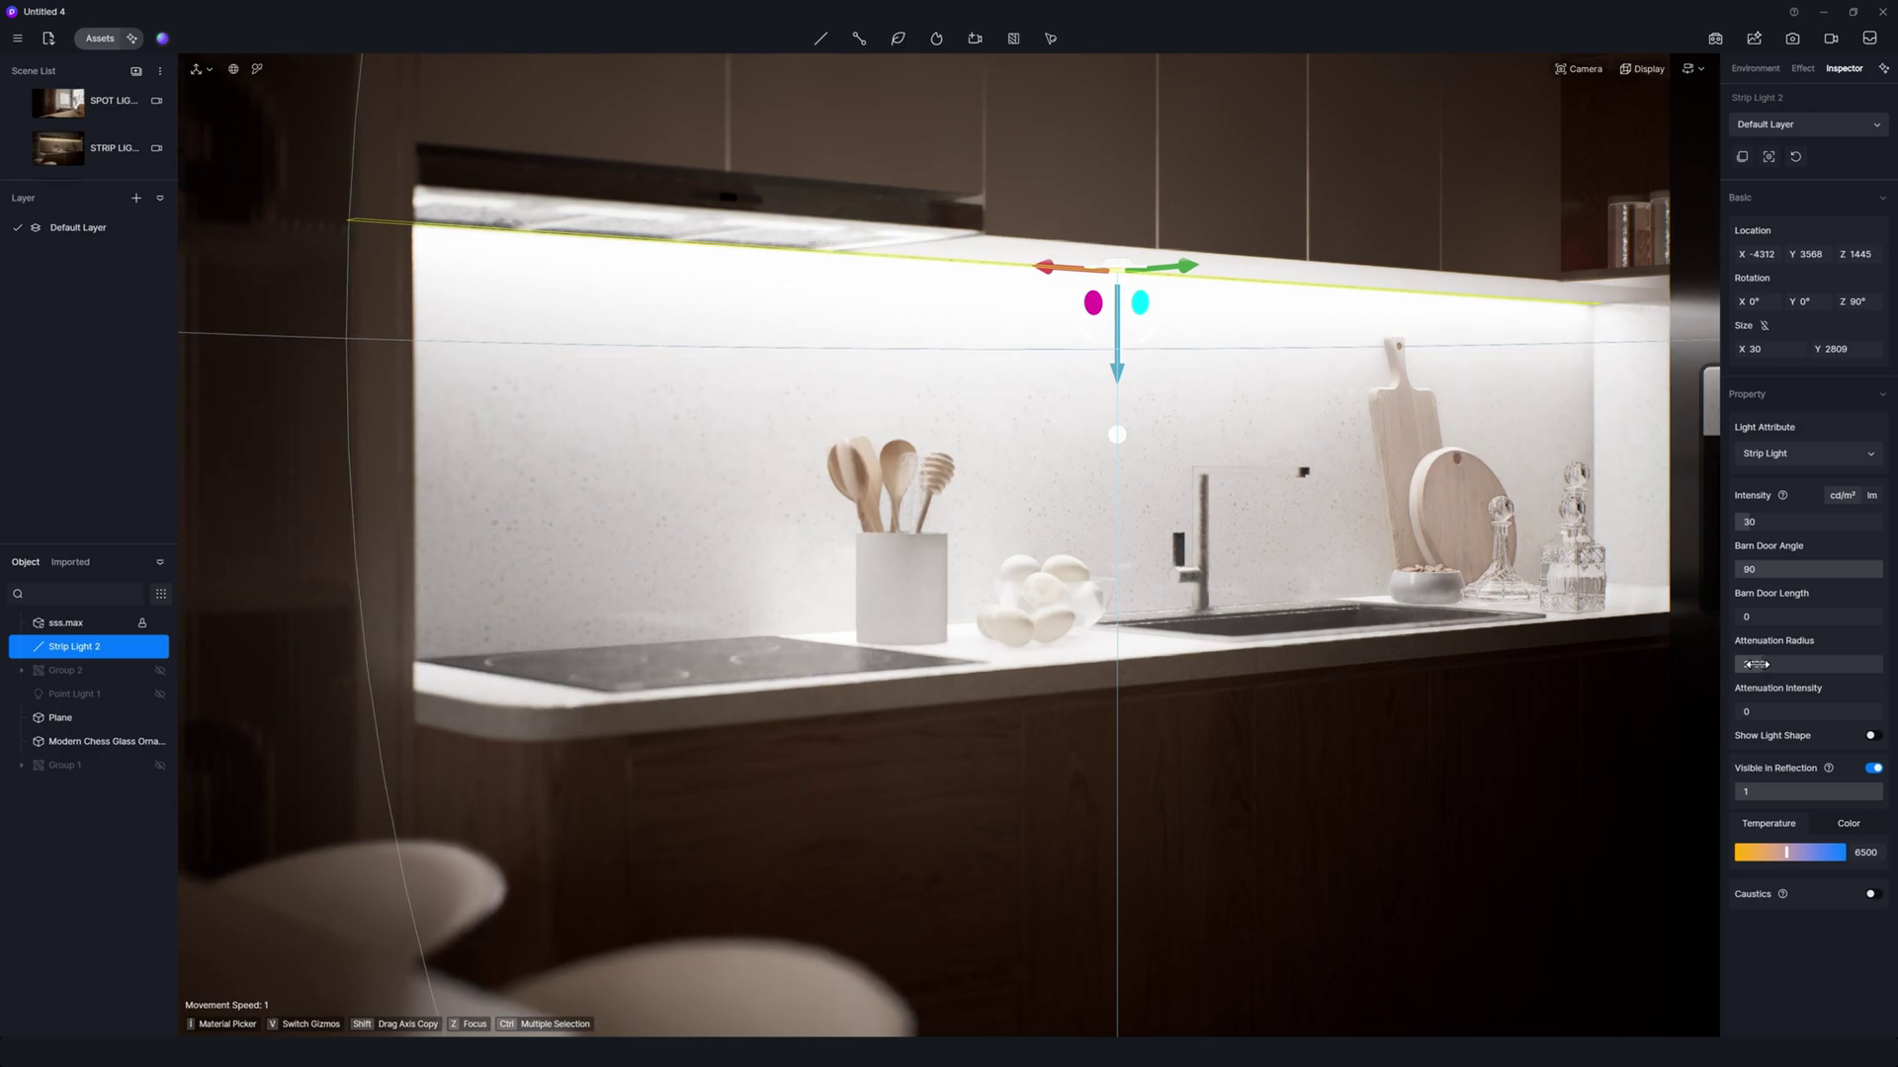
pyautogui.moveTo(1776, 665)
pyautogui.mouseDown()
pyautogui.moveTo(1741, 665)
pyautogui.moveTo(1765, 664)
pyautogui.mouseUp()
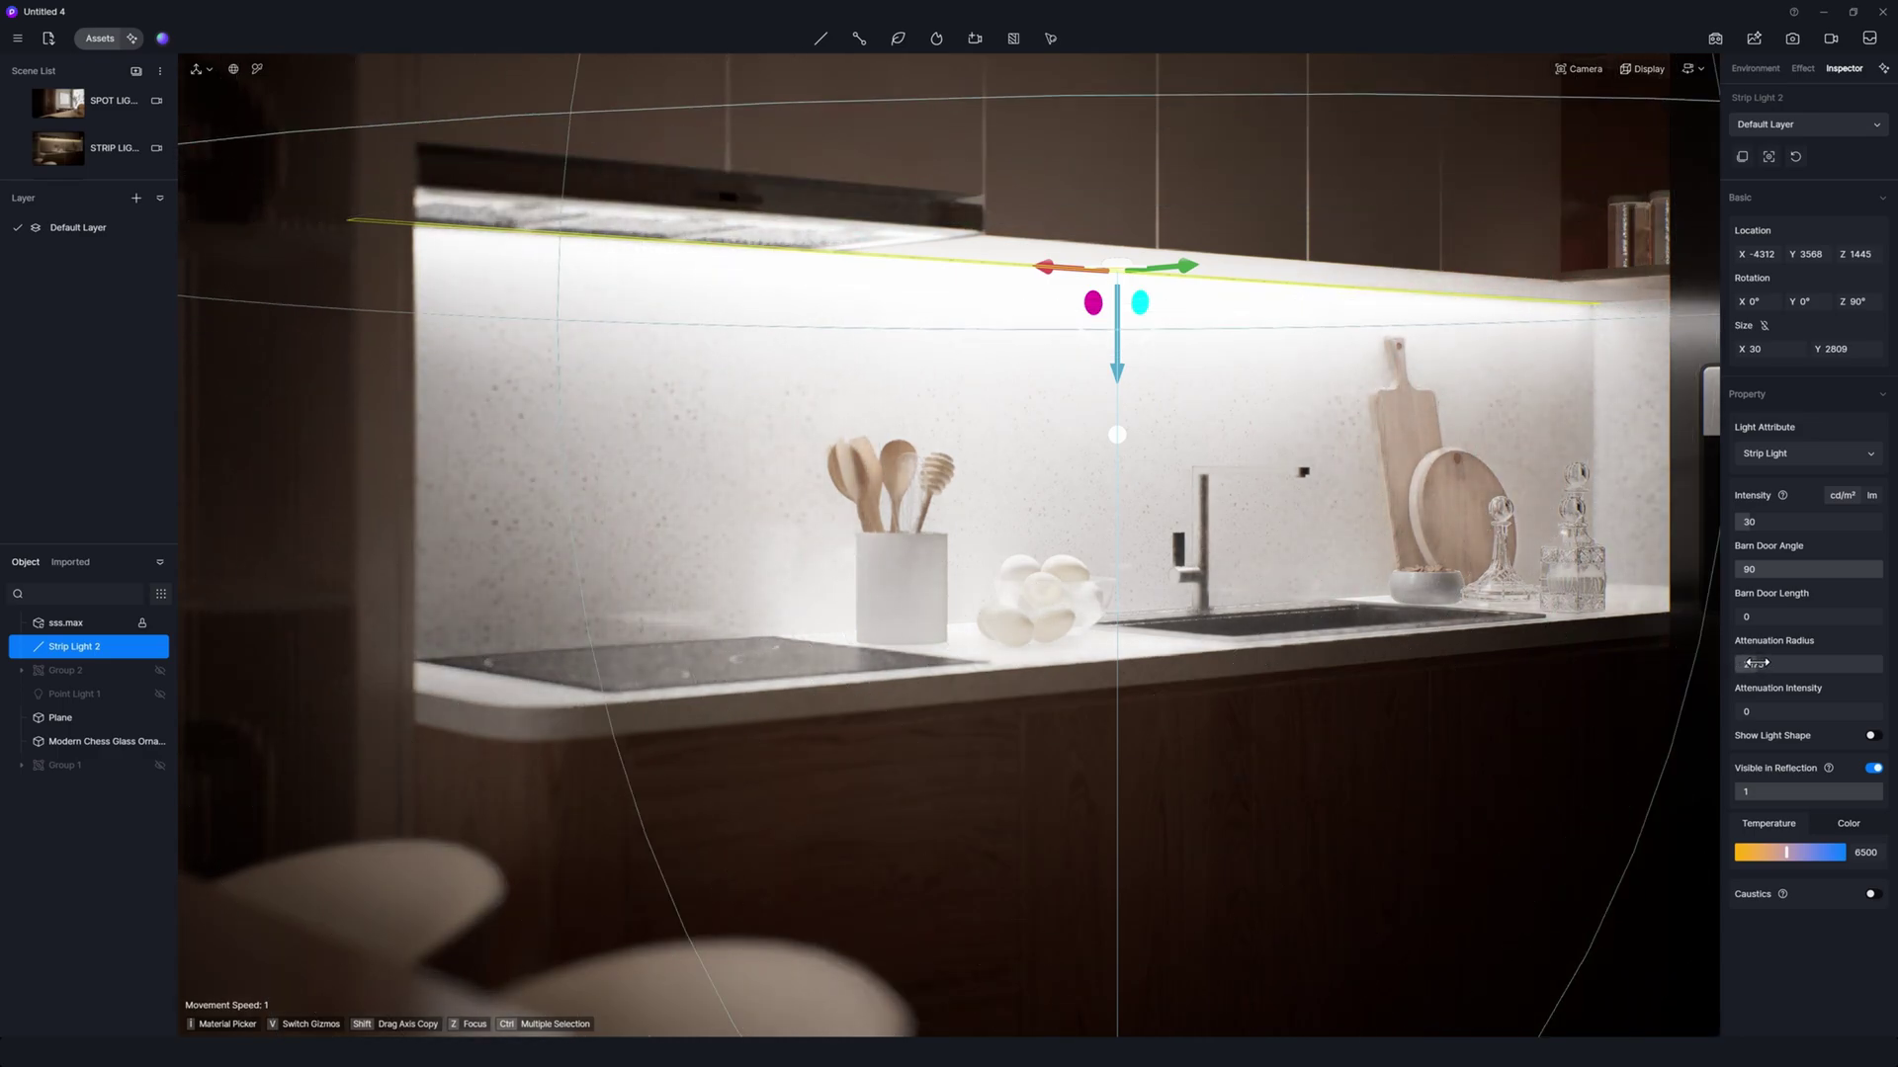
# Set the strip light's intensity to 10
pyautogui.click(1777, 525)
pyautogui.write('0')
pyautogui.press('Return')
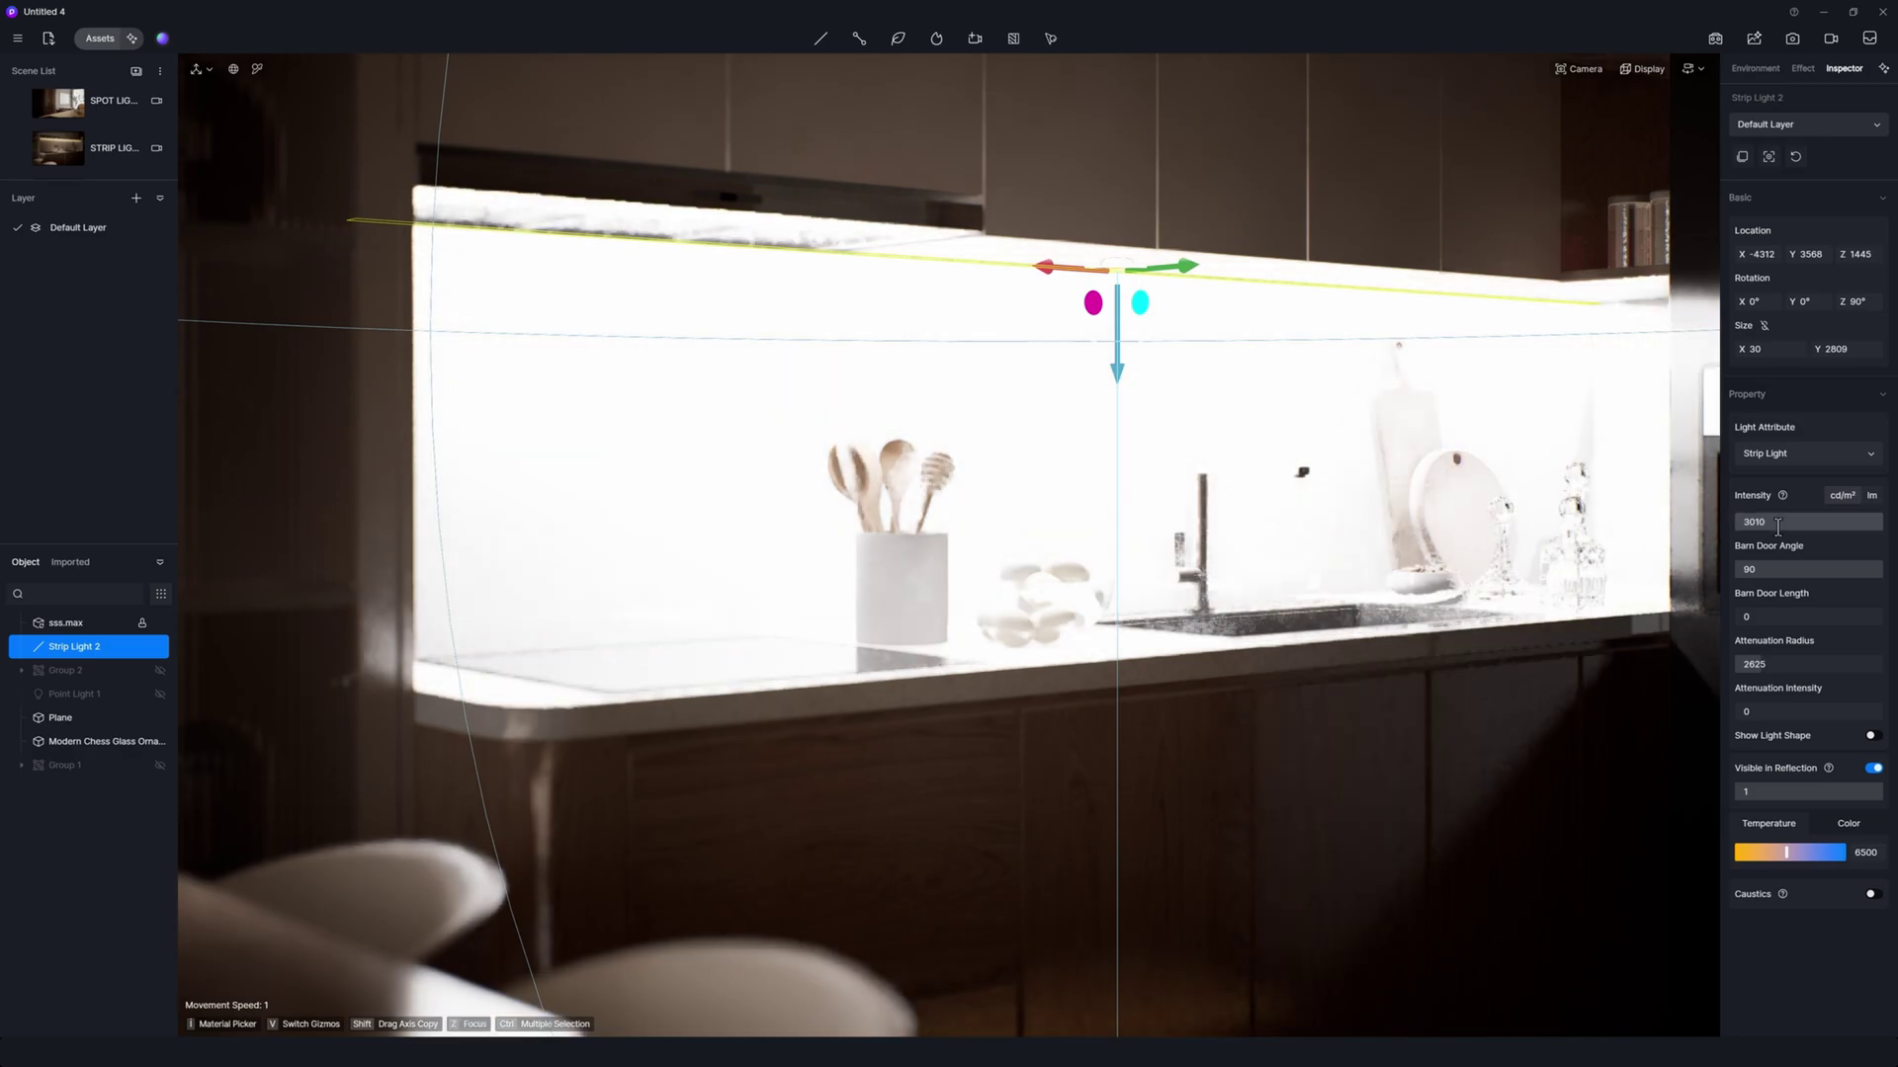
pyautogui.doubleClick(1777, 525)
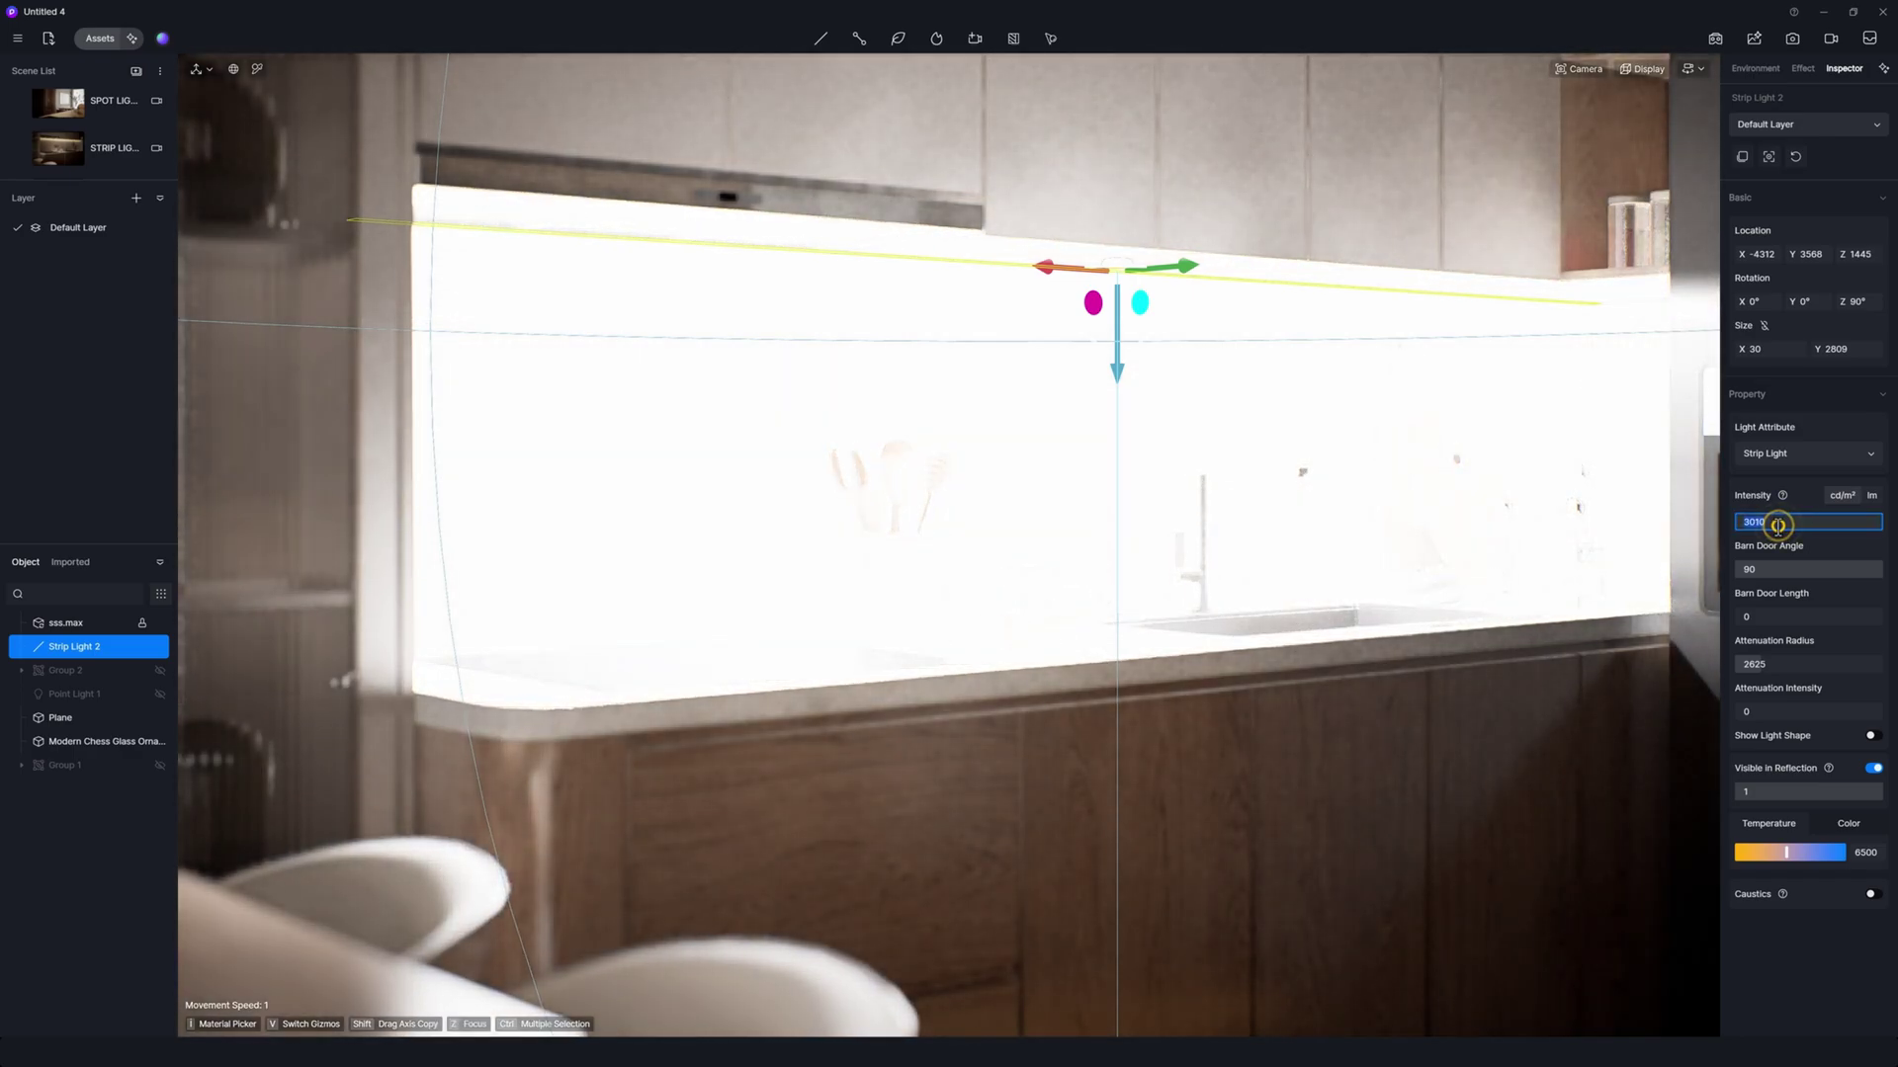
pyautogui.write('10')
pyautogui.press('Return')
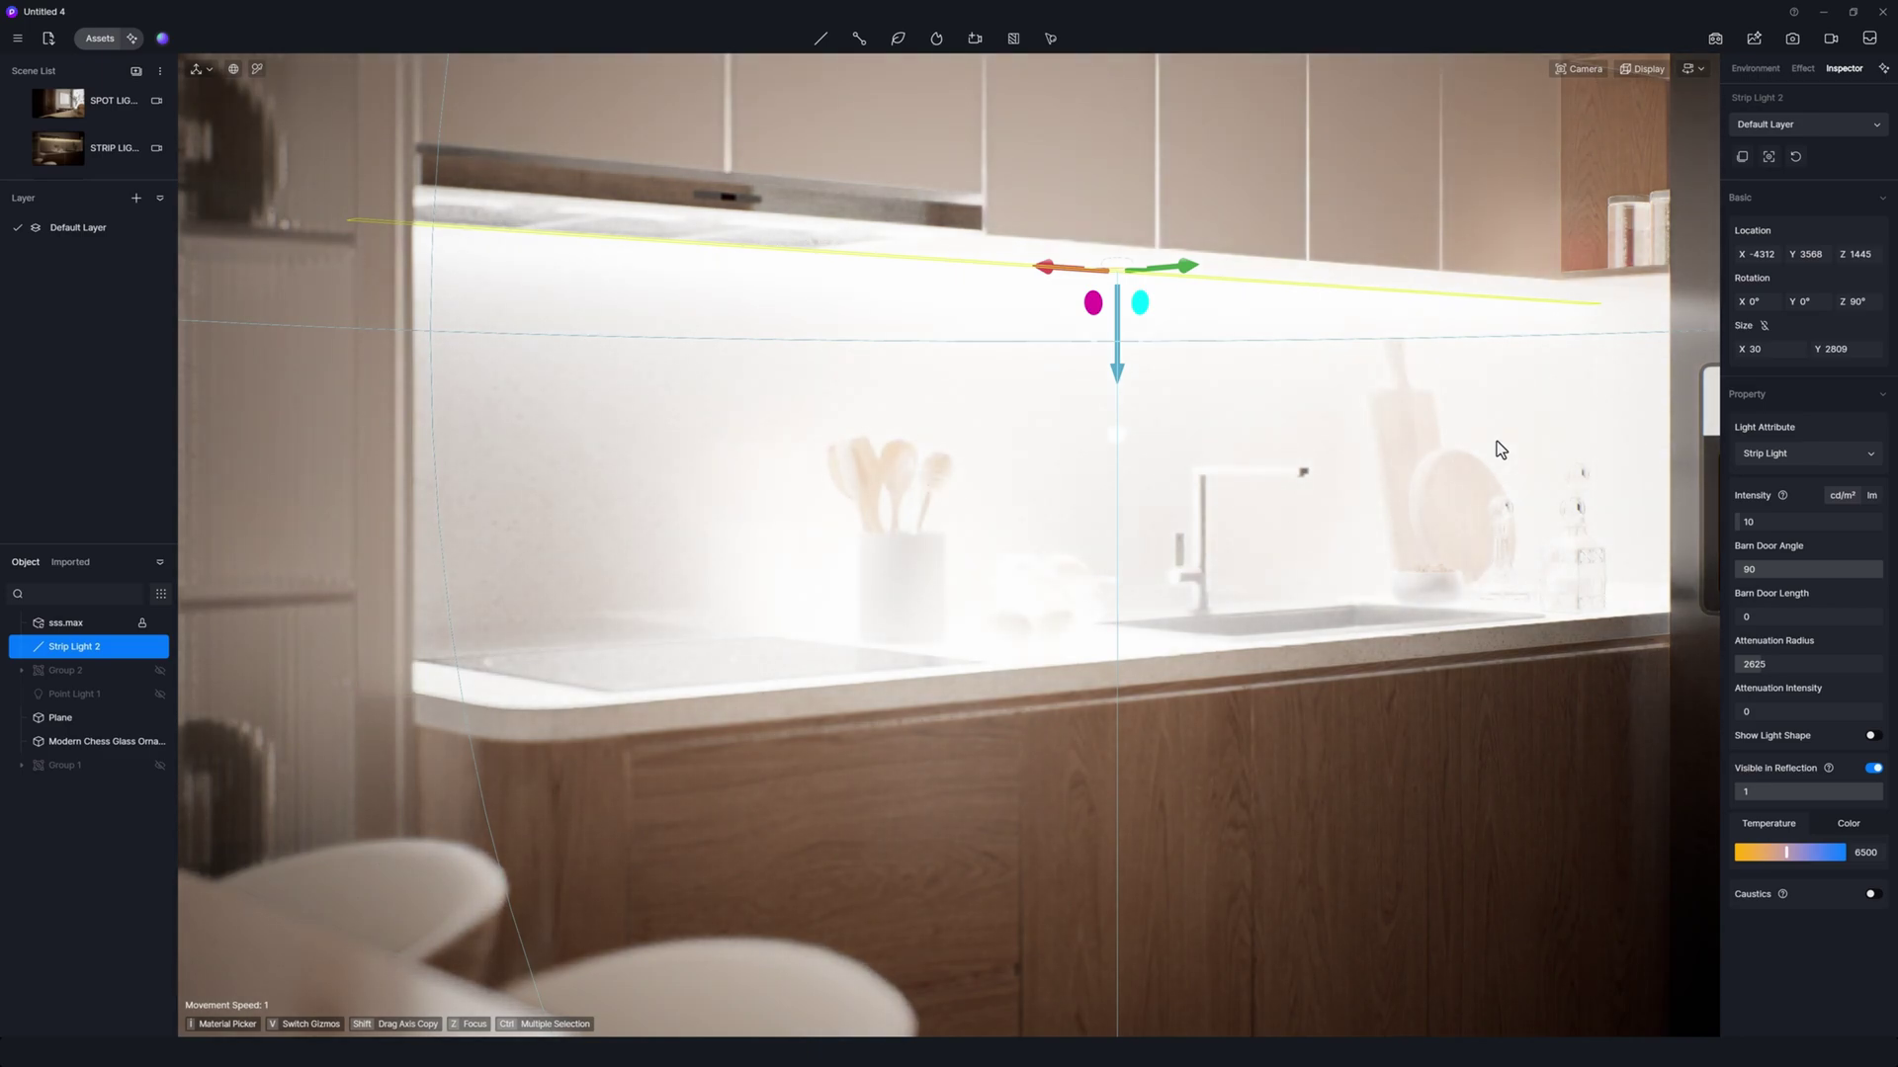
# Warm the strip light's colour temperature to 4500 K, then deselect it
pyautogui.click(949, 726)
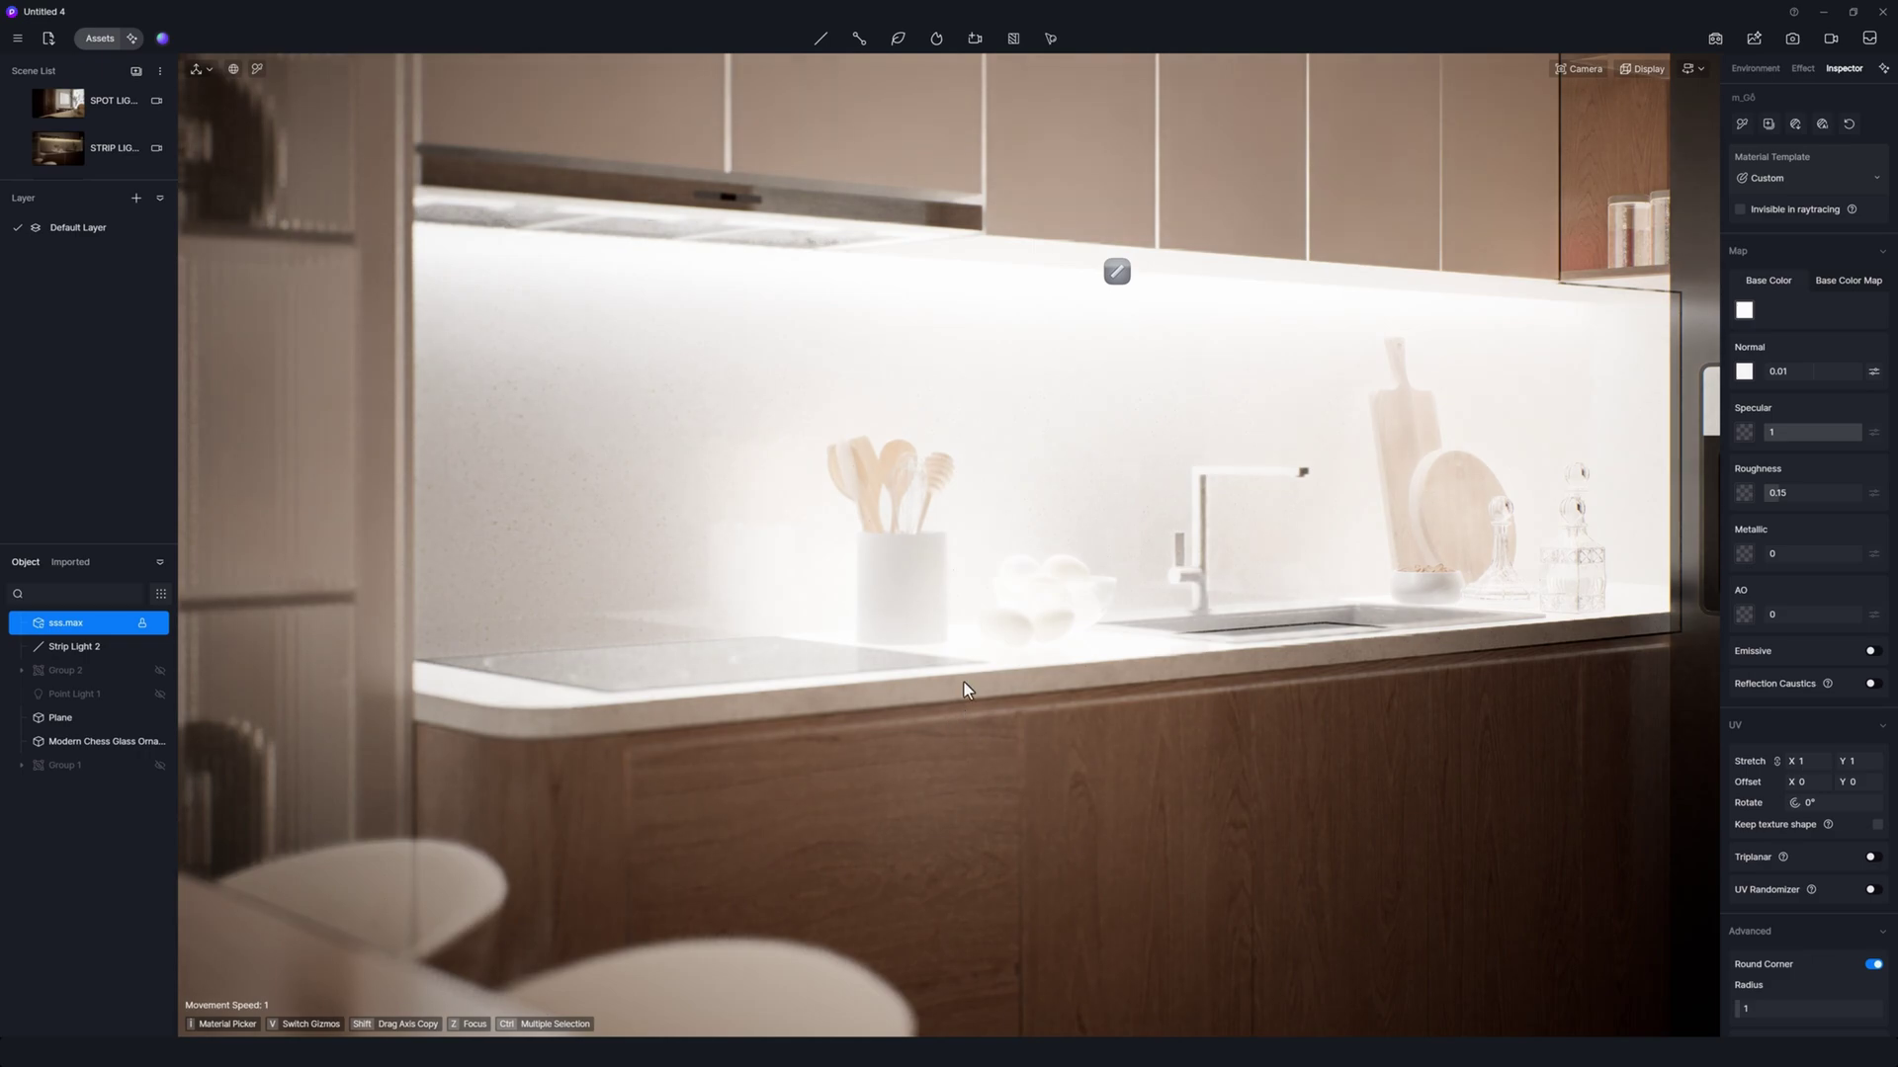
pyautogui.click(1118, 270)
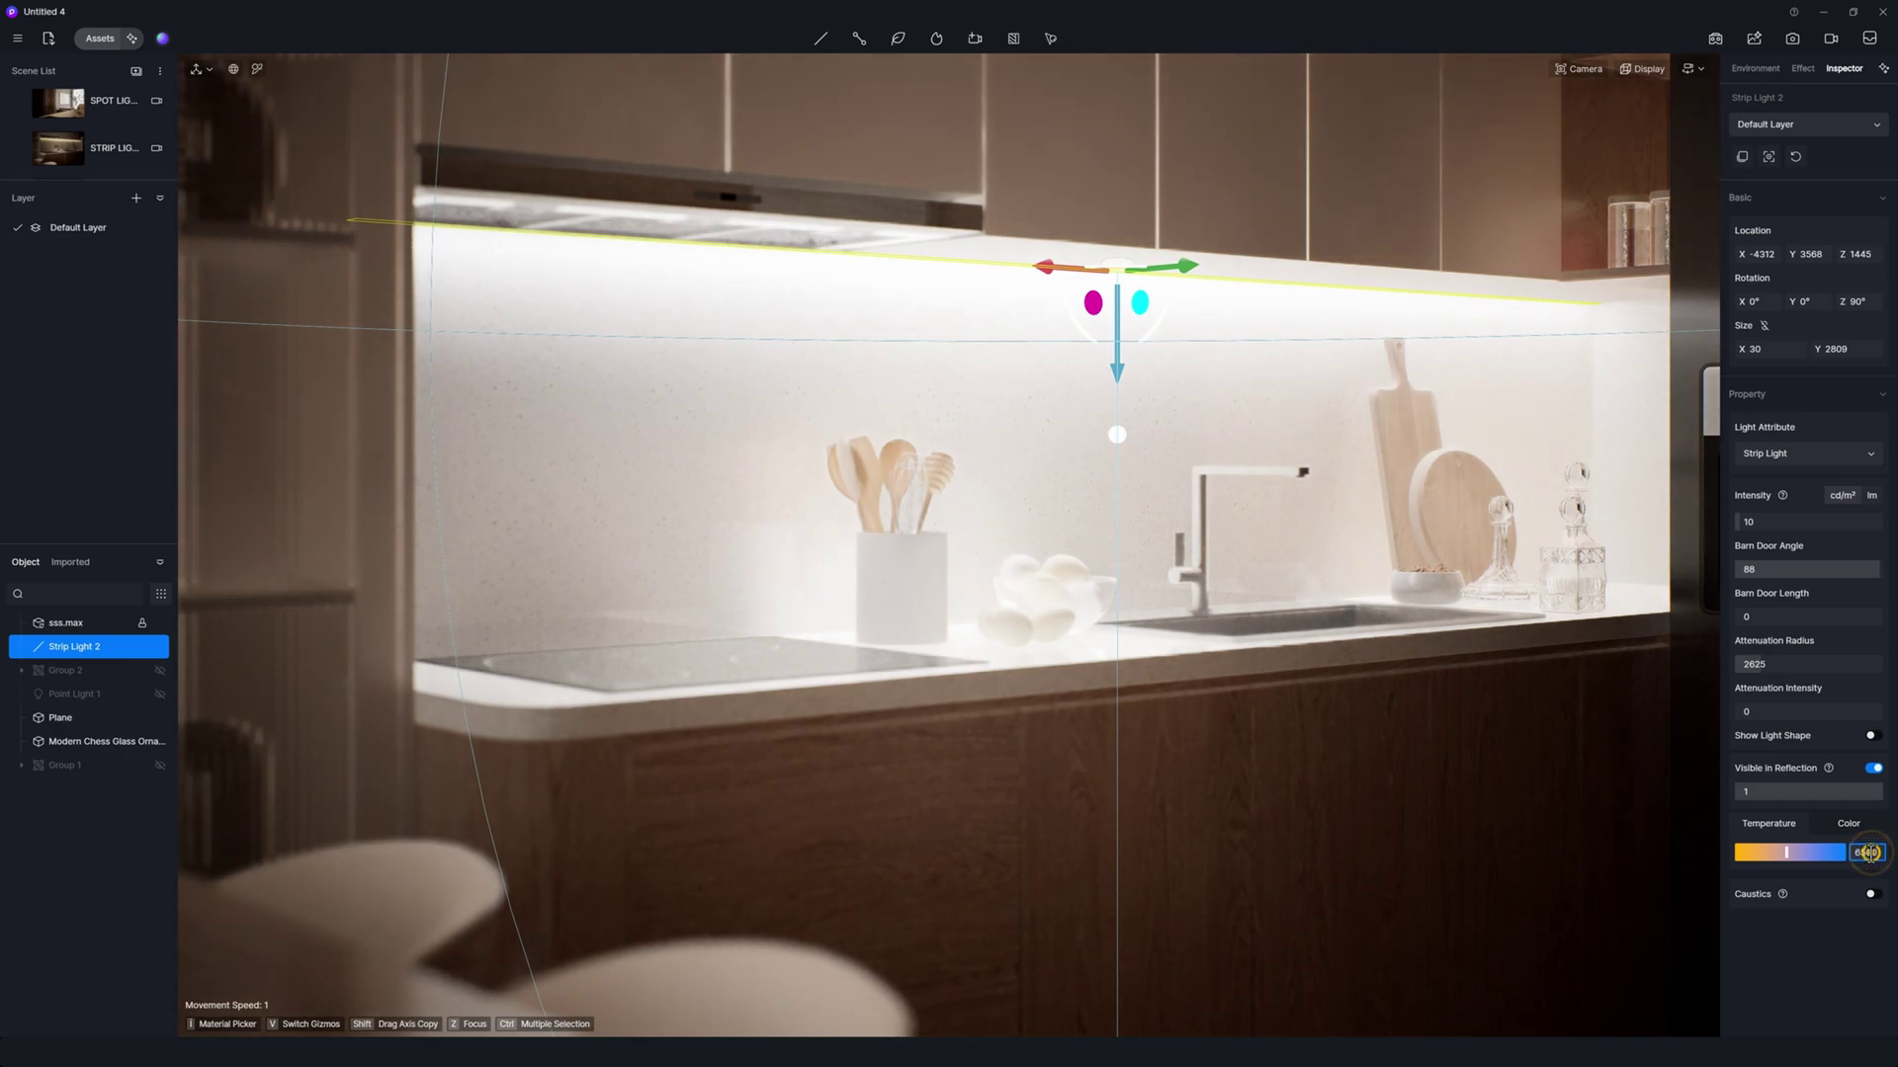
pyautogui.click(1869, 851)
pyautogui.write('4000')
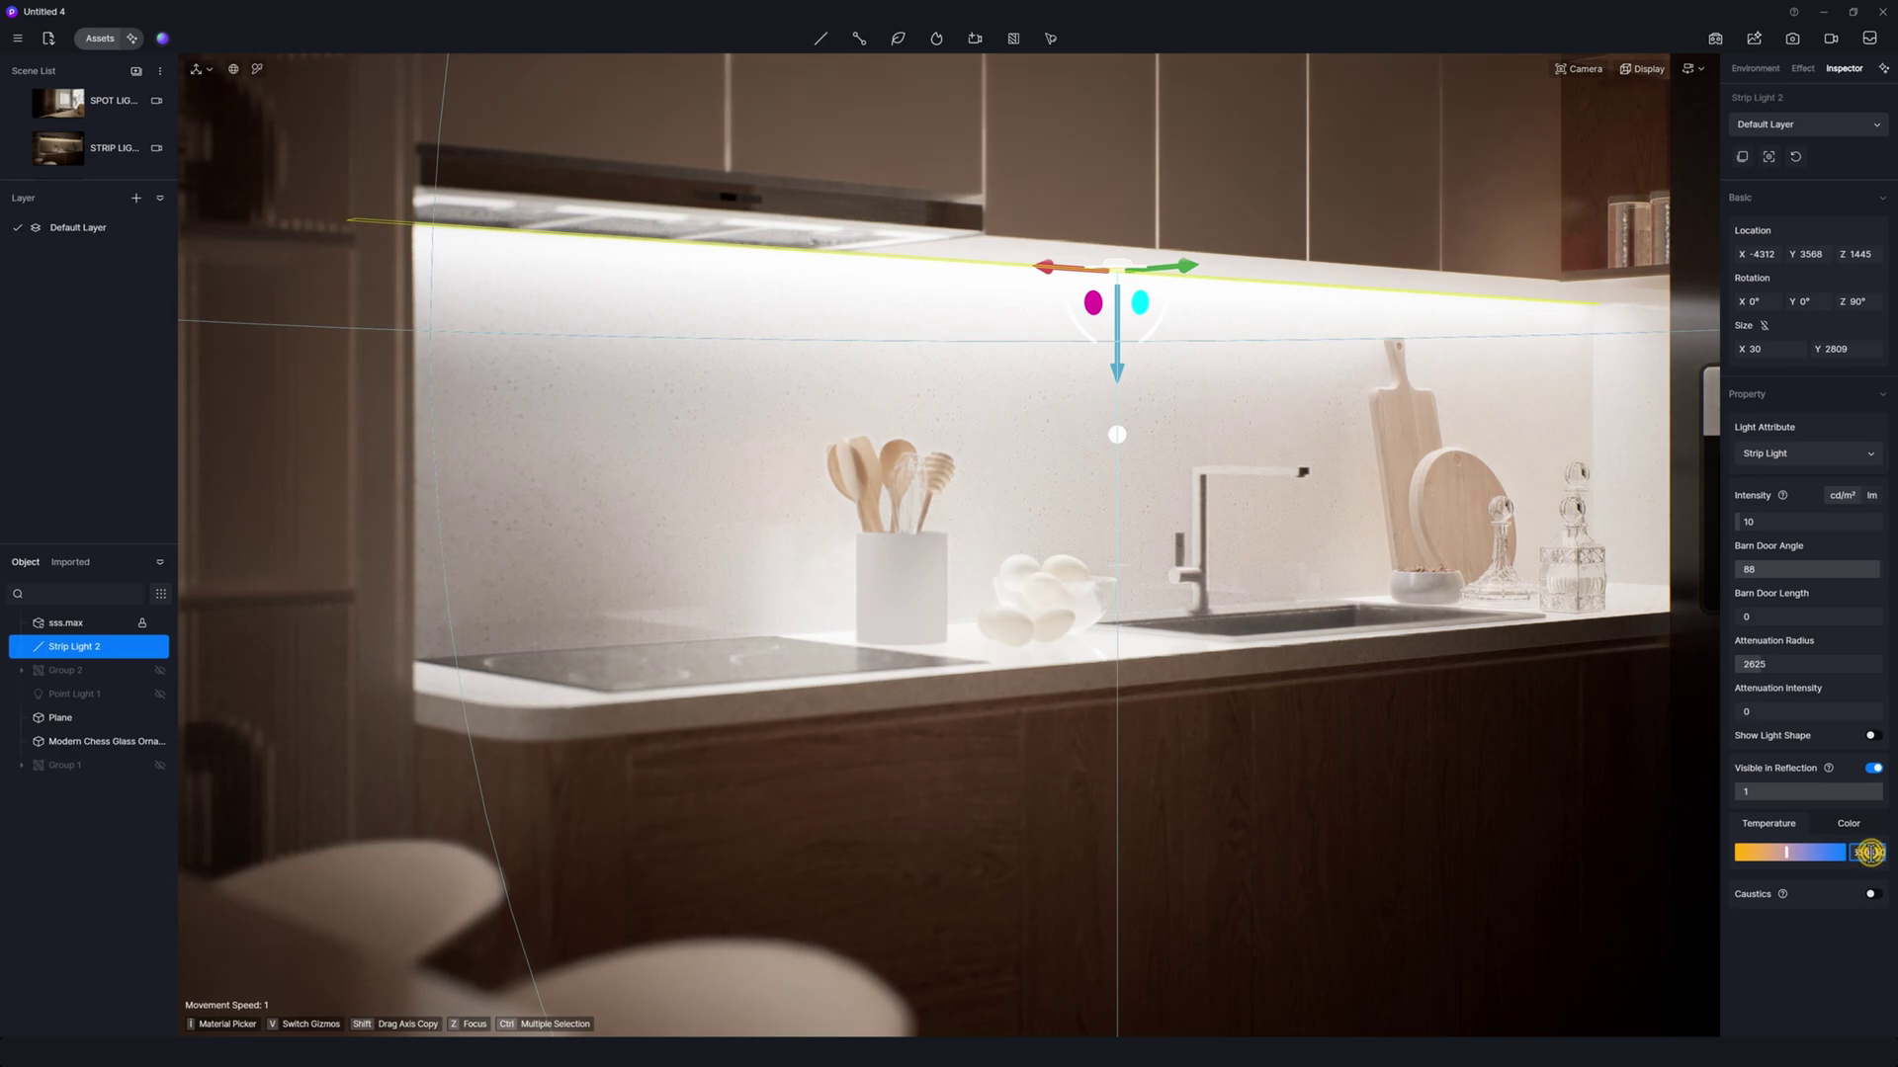
pyautogui.doubleClick(1869, 852)
pyautogui.write('4500')
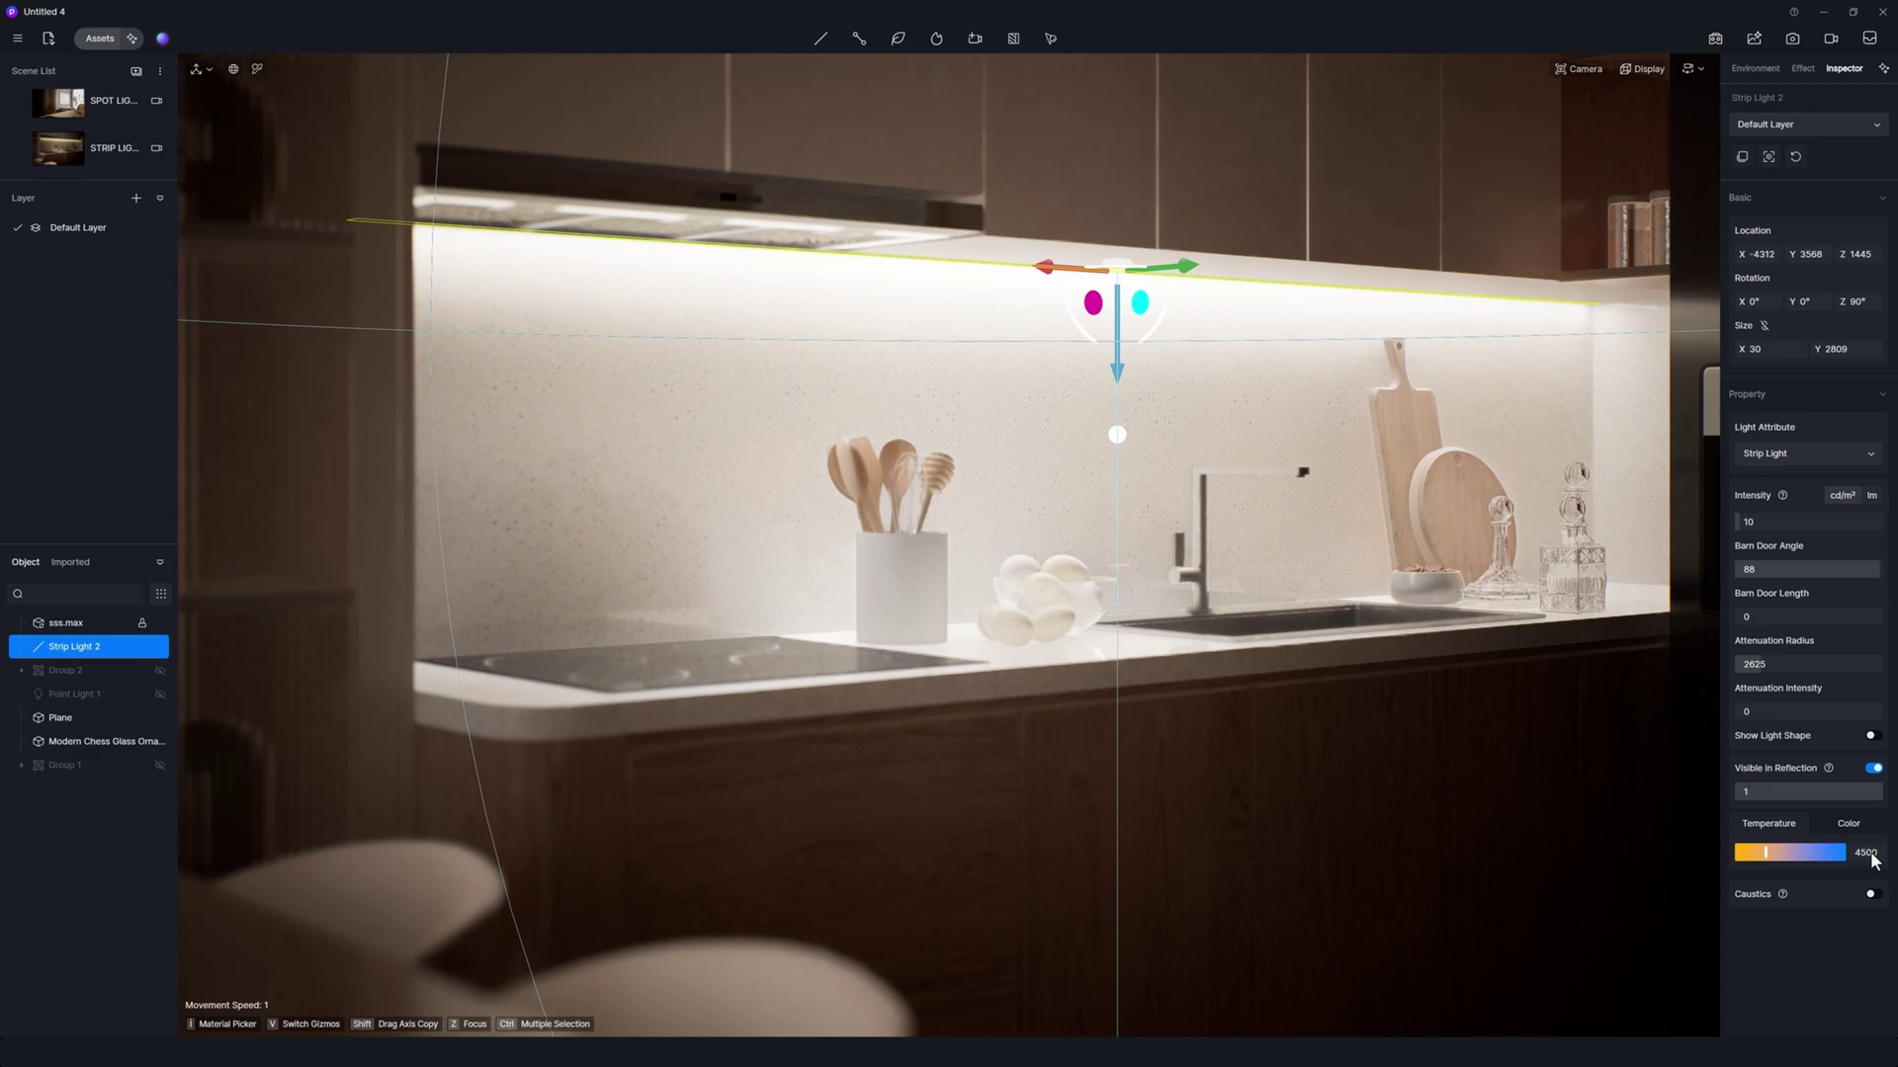
pyautogui.click(1057, 425)
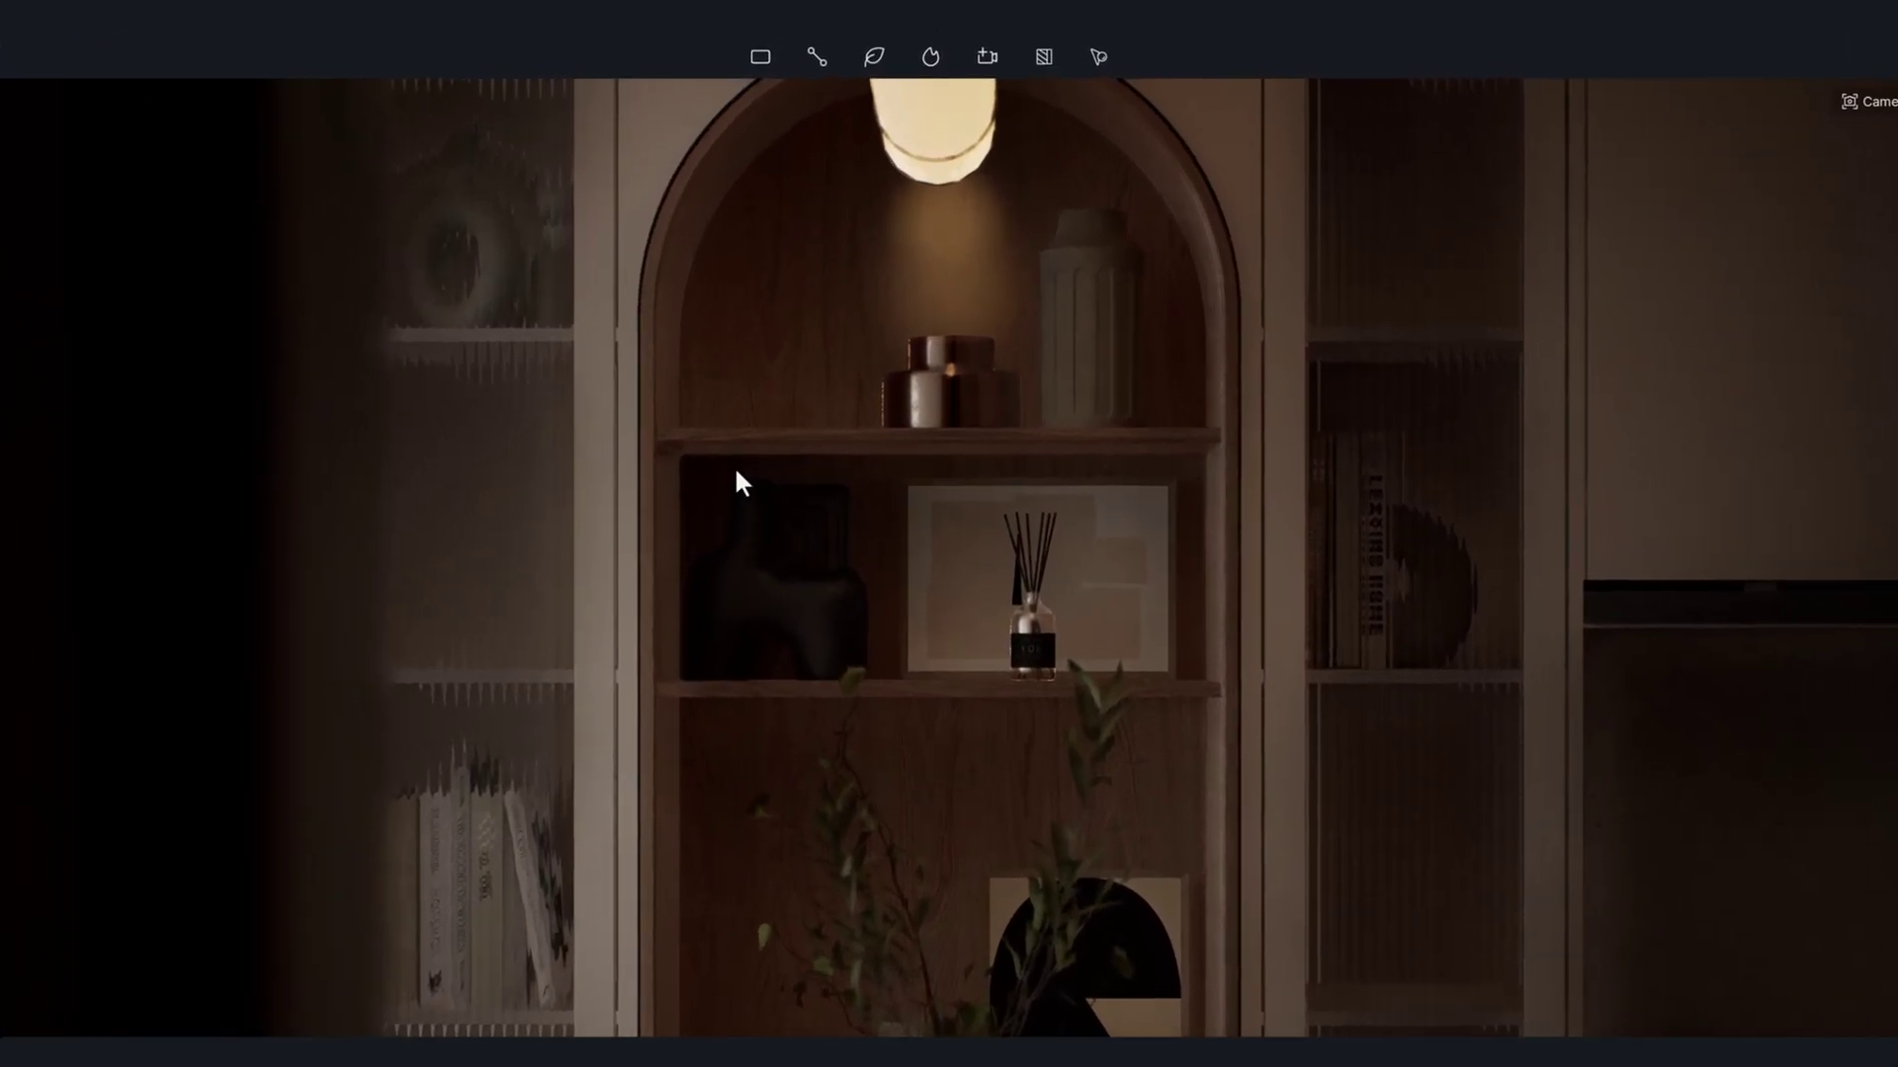
# Add a Rect Light from the Add Lights menu, placed on the dining table
pyautogui.click(818, 40)
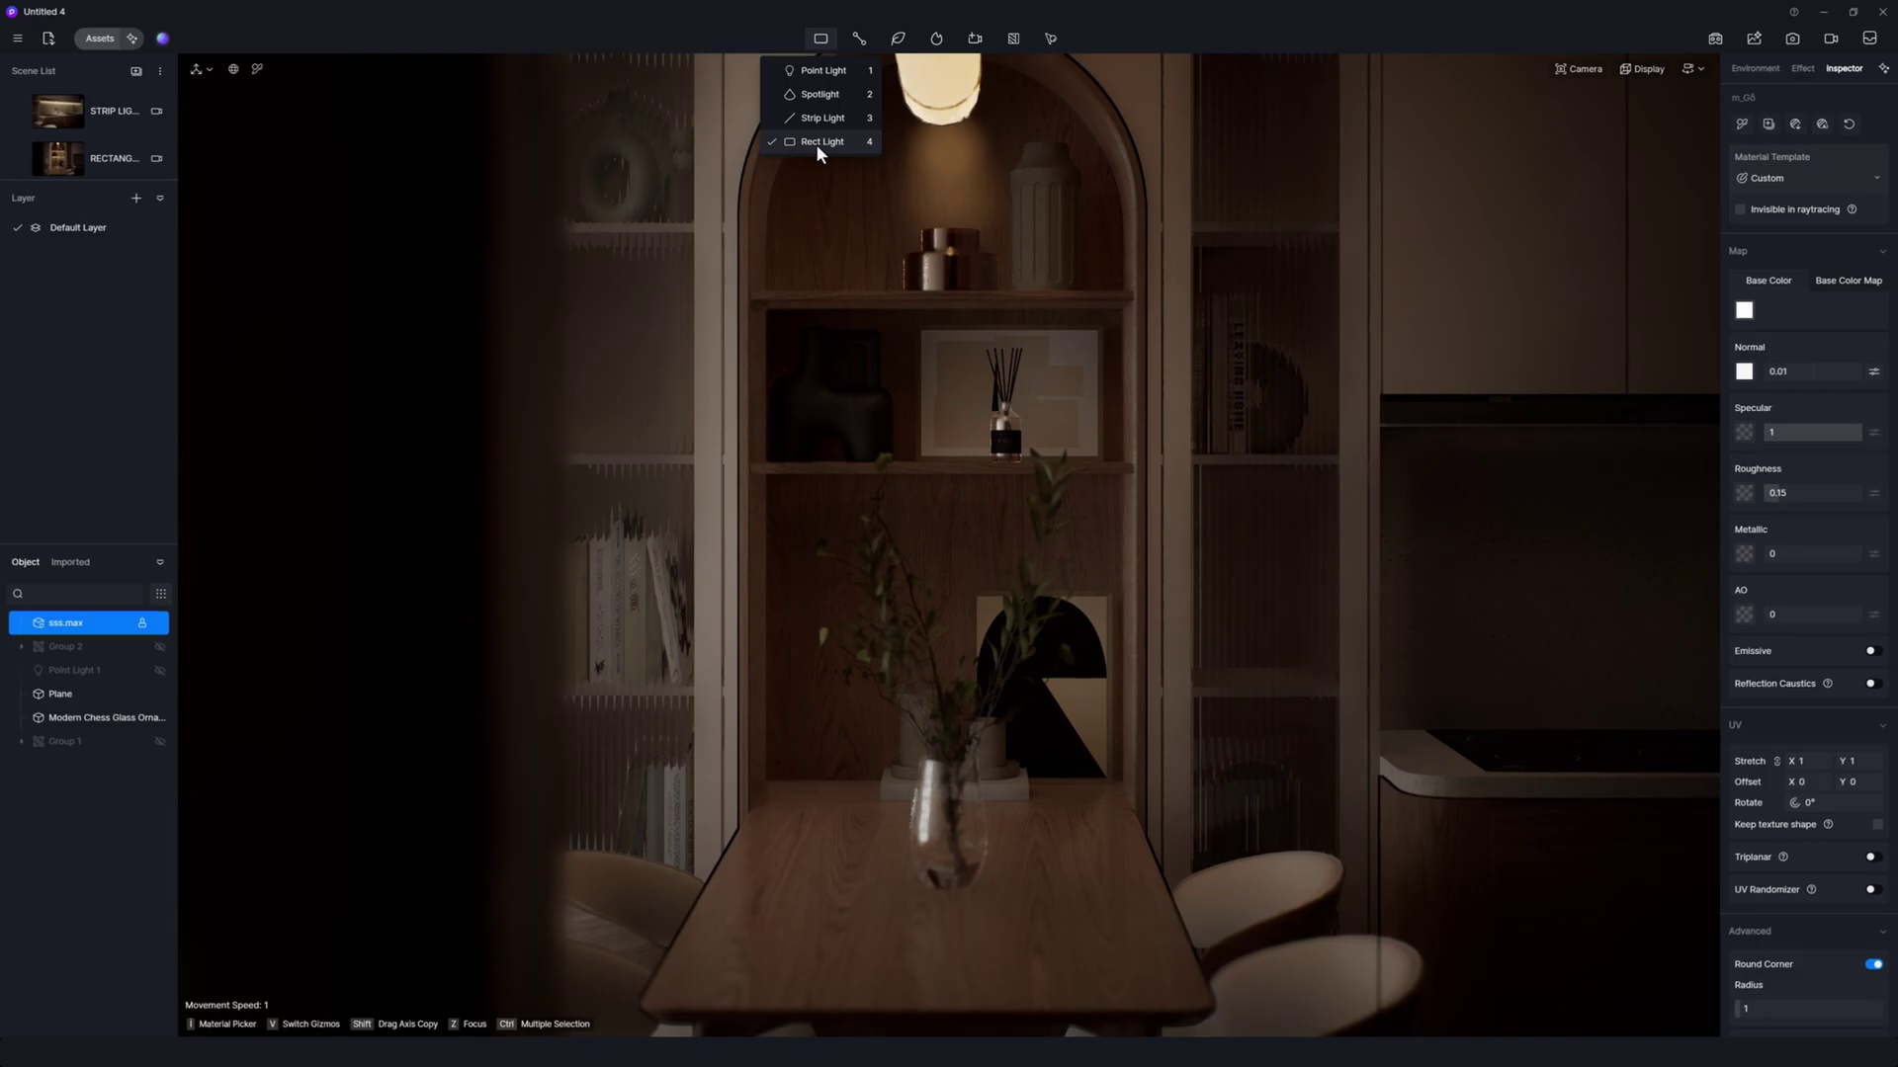
pyautogui.click(816, 143)
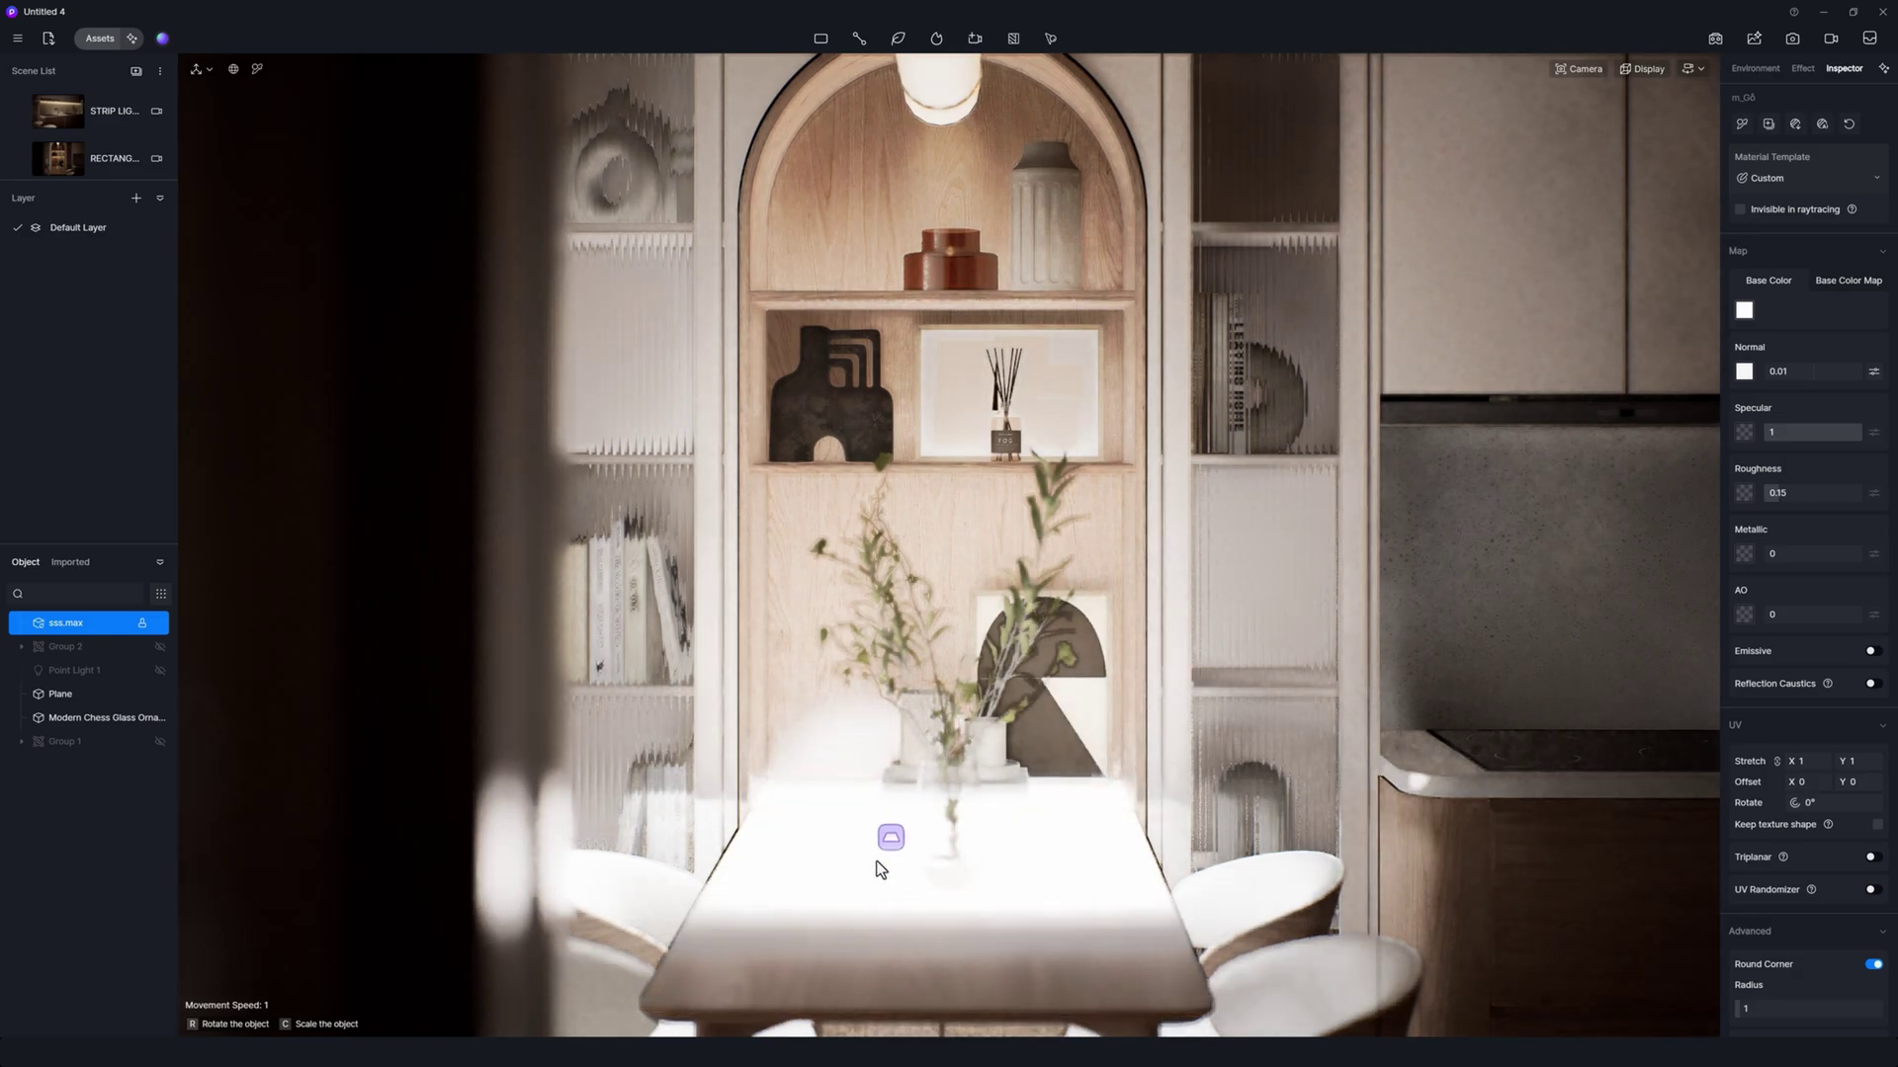
pyautogui.click(875, 864)
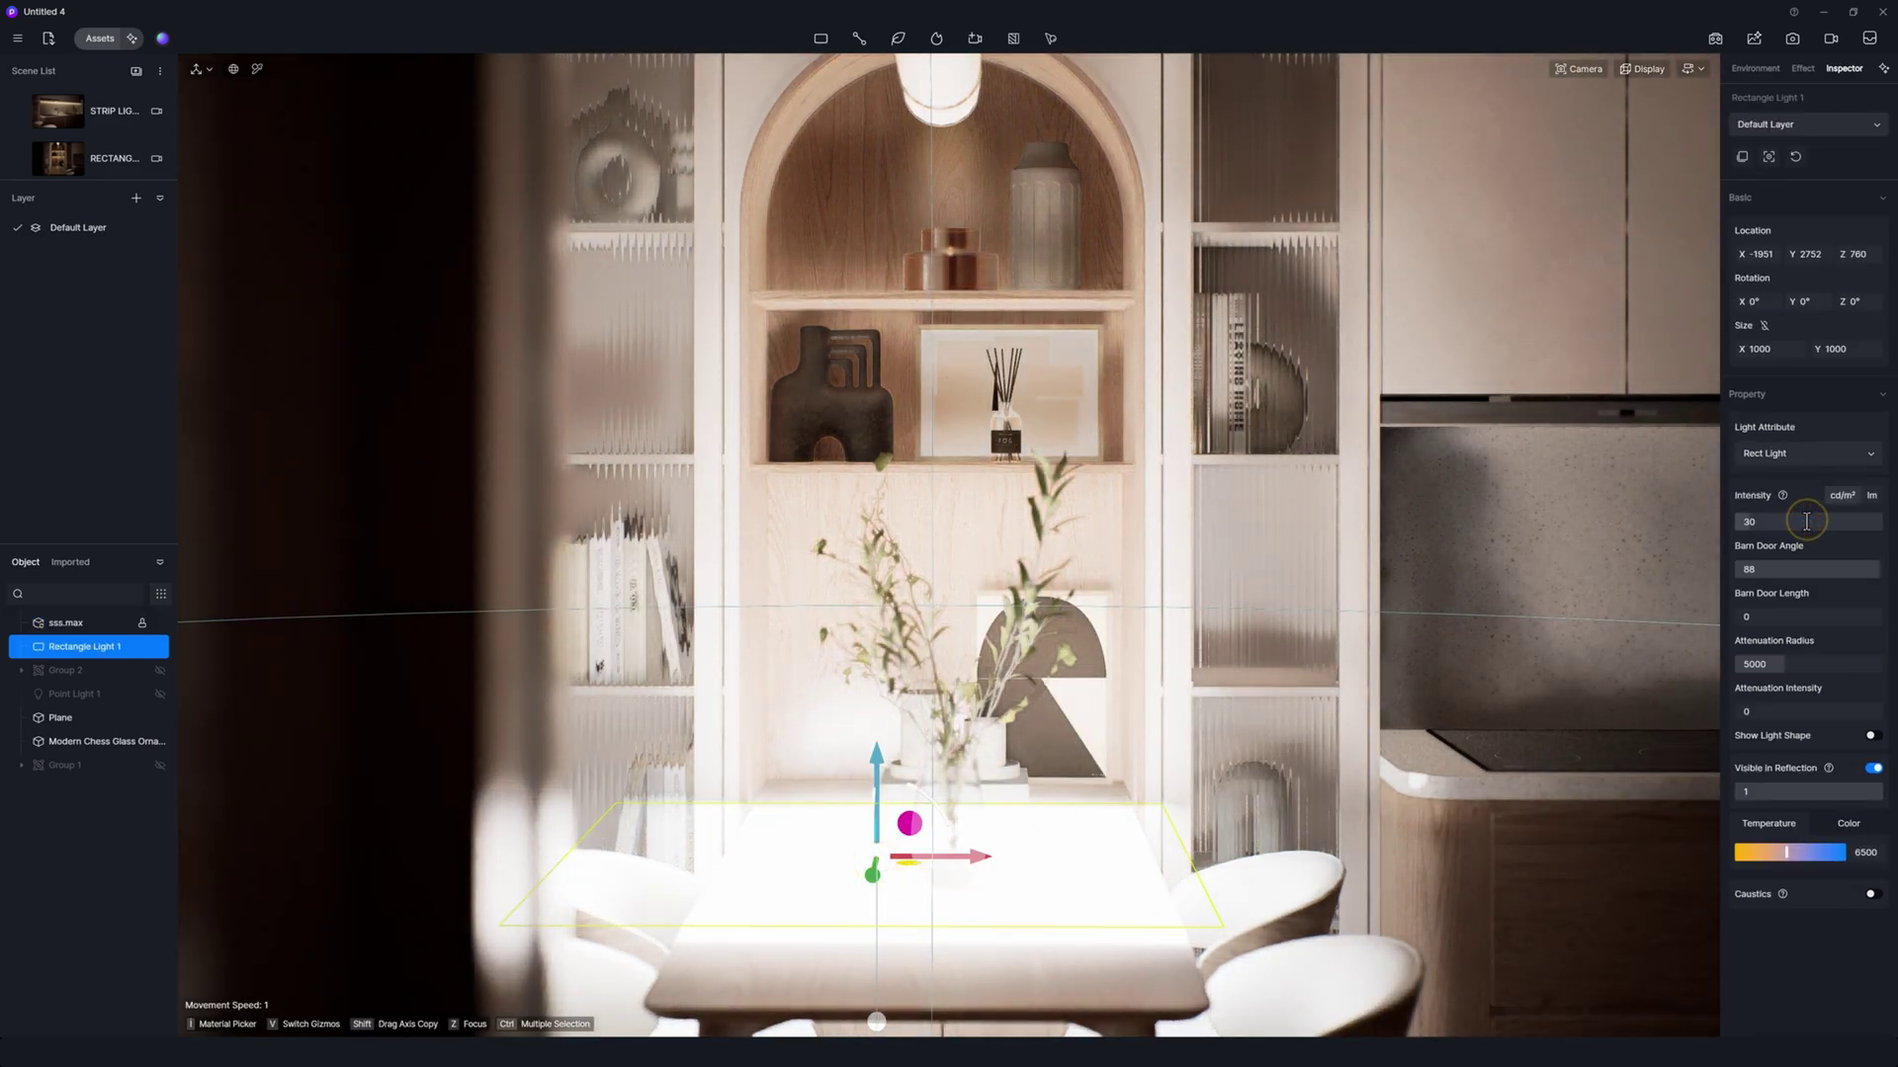
# Set the rectangle light's intensity to 0.1 and raise it to height 1676 in the niche
pyautogui.click(1807, 520)
pyautogui.write('0.')
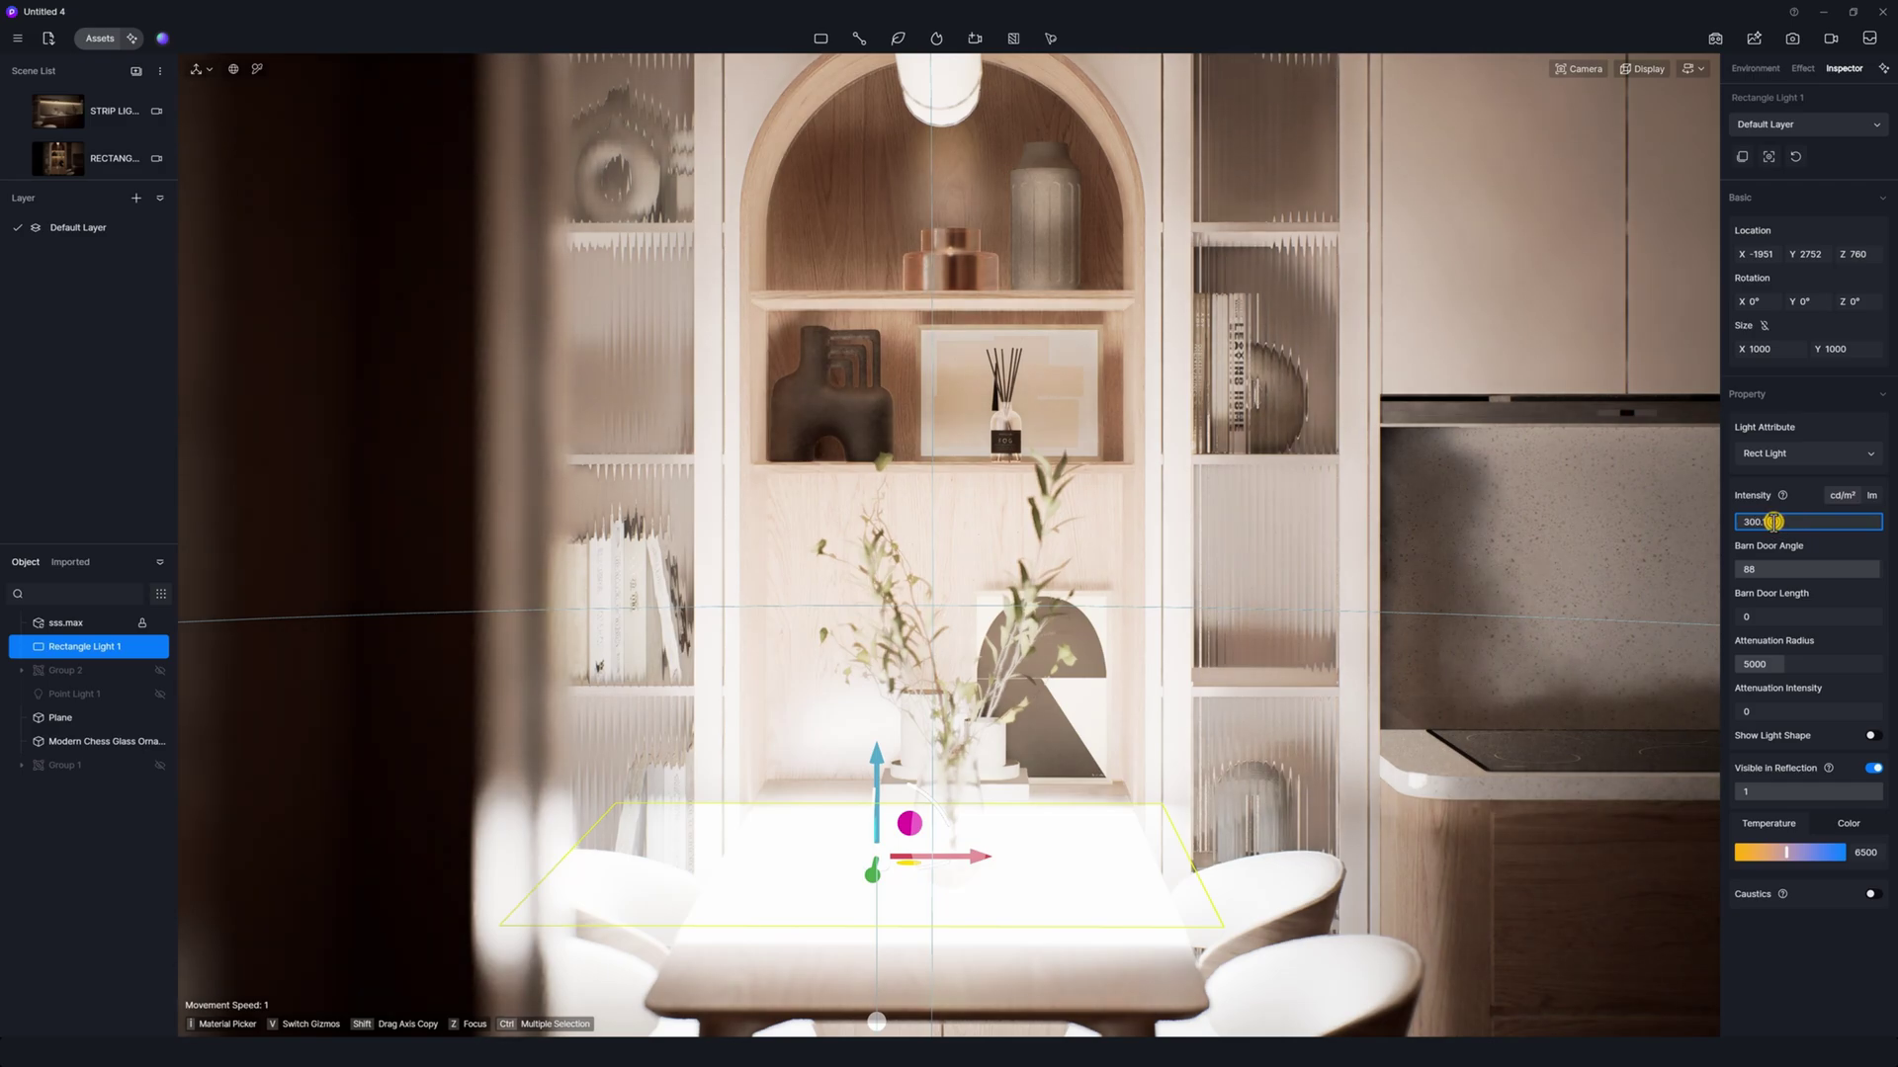
pyautogui.doubleClick(1774, 522)
pyautogui.write('0.1')
pyautogui.press('Return')
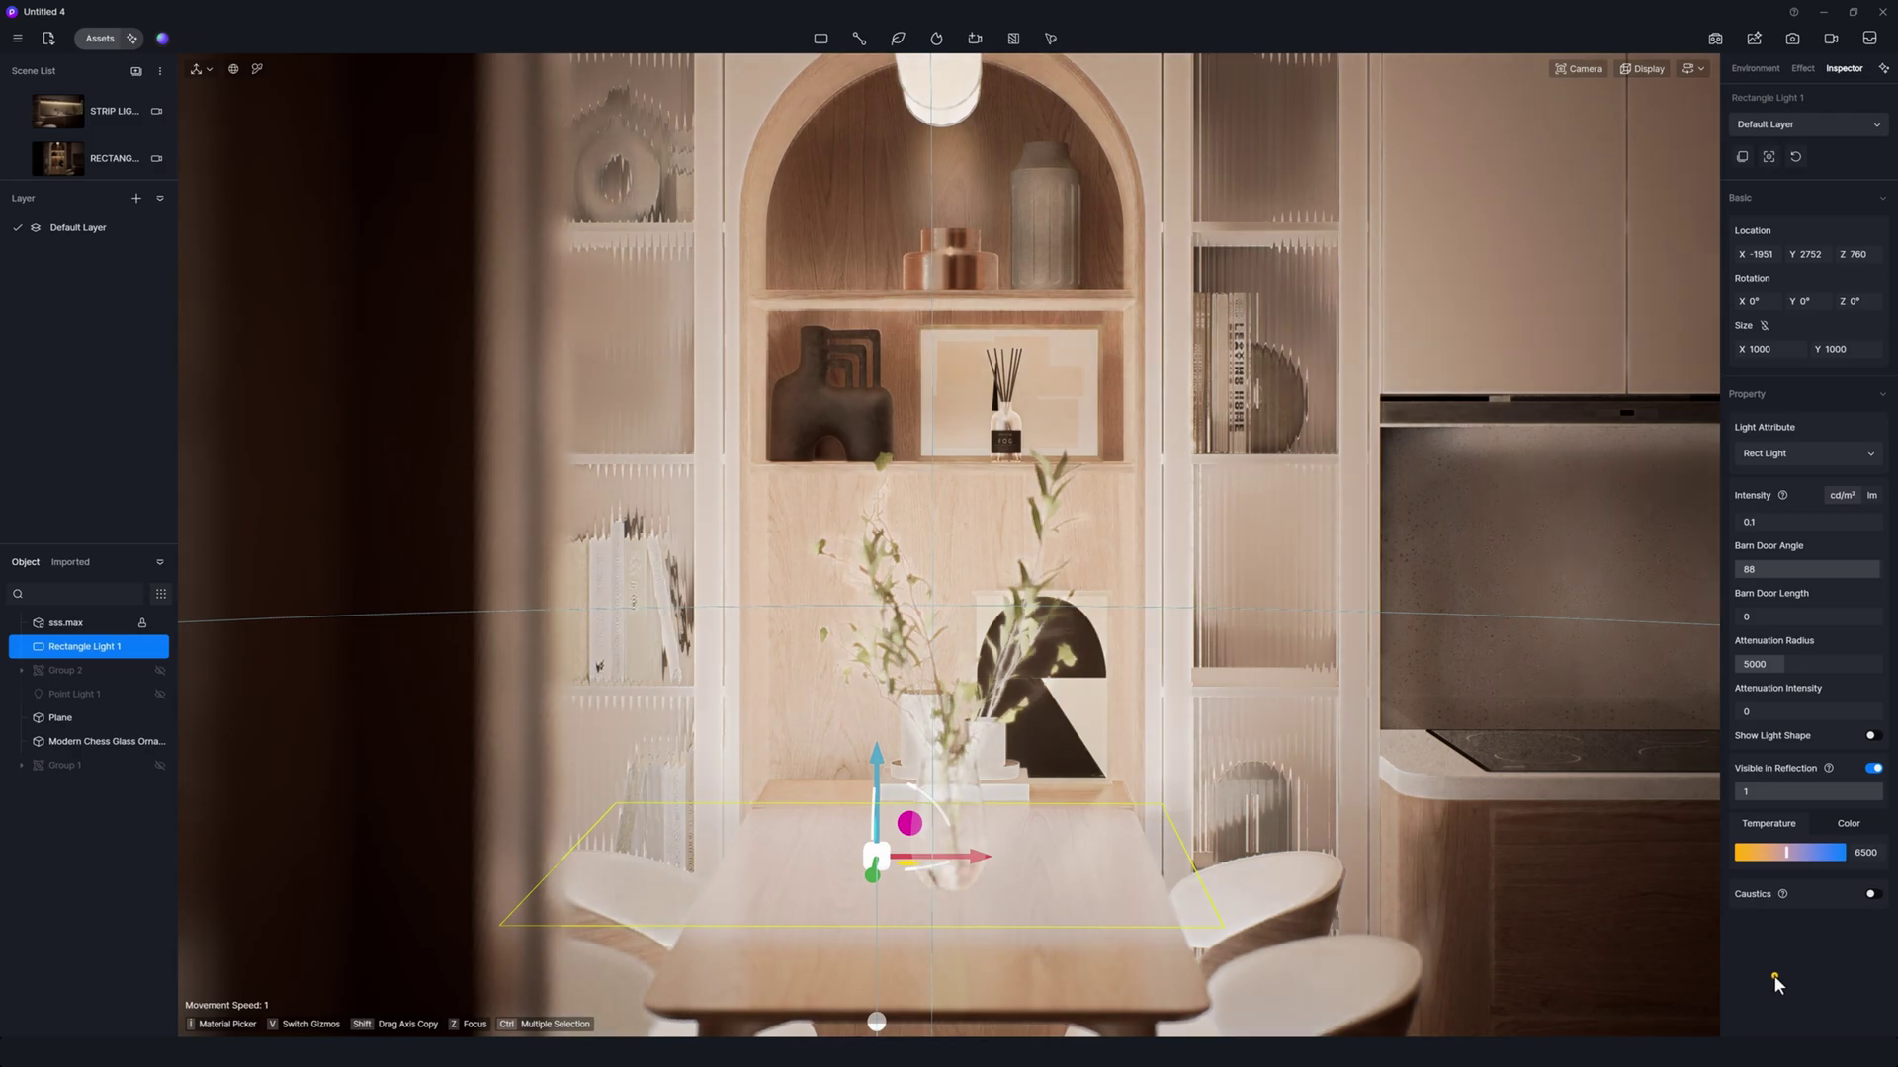
pyautogui.moveTo(877, 779); pyautogui.dragTo(1030, 208)
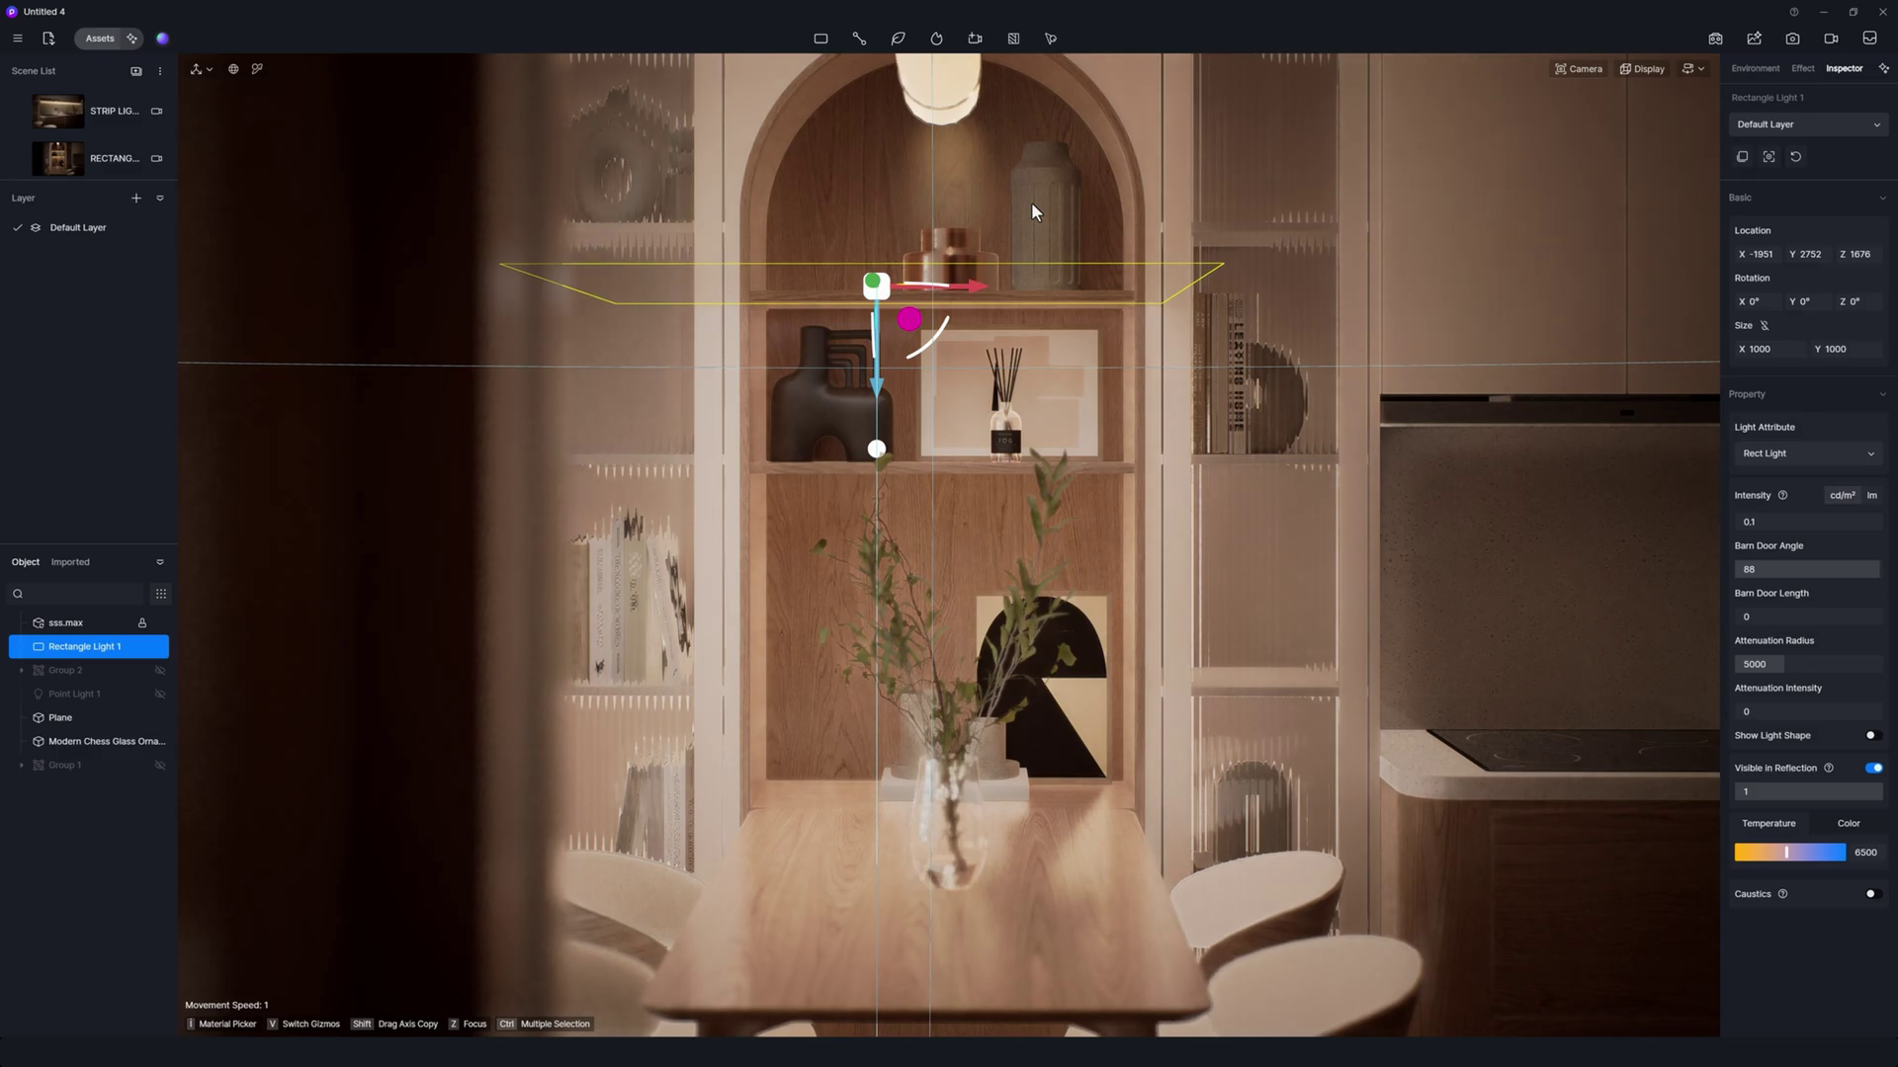
# Show the rectangle light's shape, resize it to 1000 × 128, and move it to Y 3476
pyautogui.click(1874, 737)
pyautogui.moveTo(966, 286); pyautogui.dragTo(1024, 286)
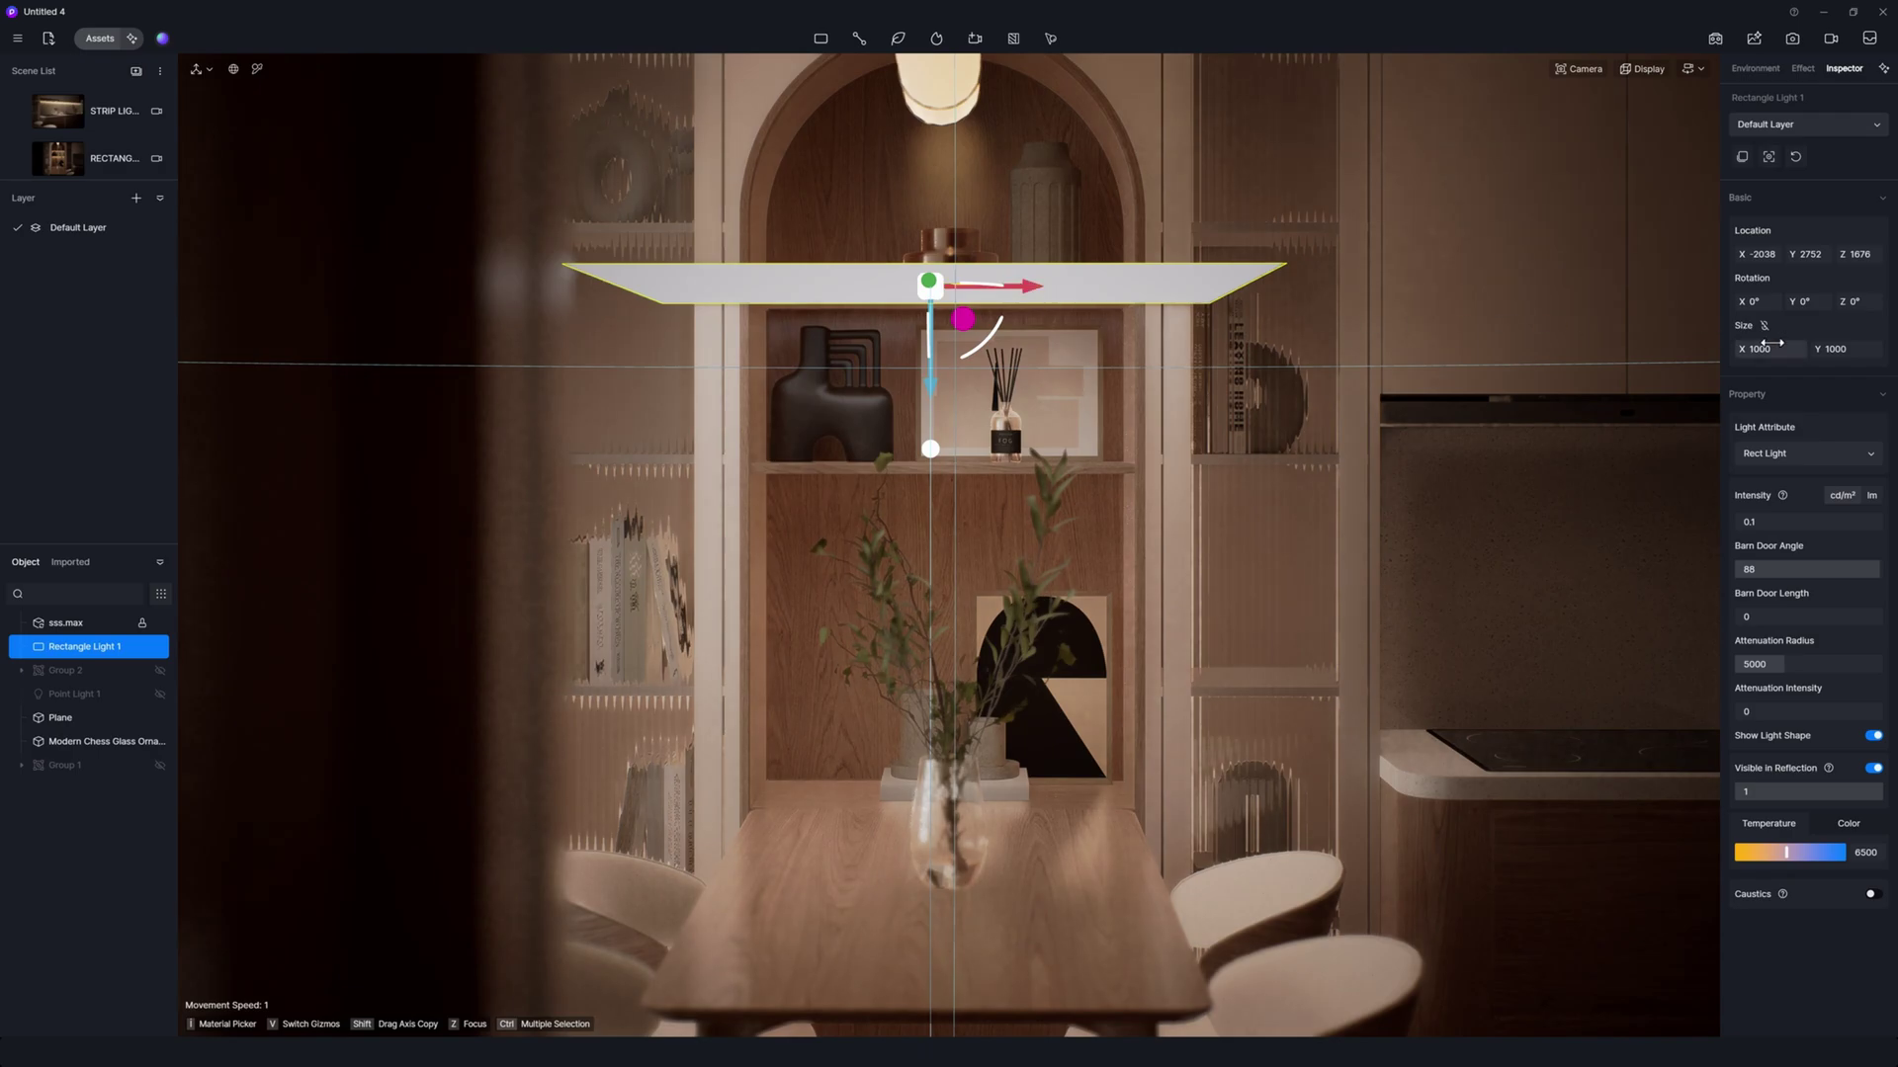
pyautogui.moveTo(1819, 348); pyautogui.dragTo(1416, 389)
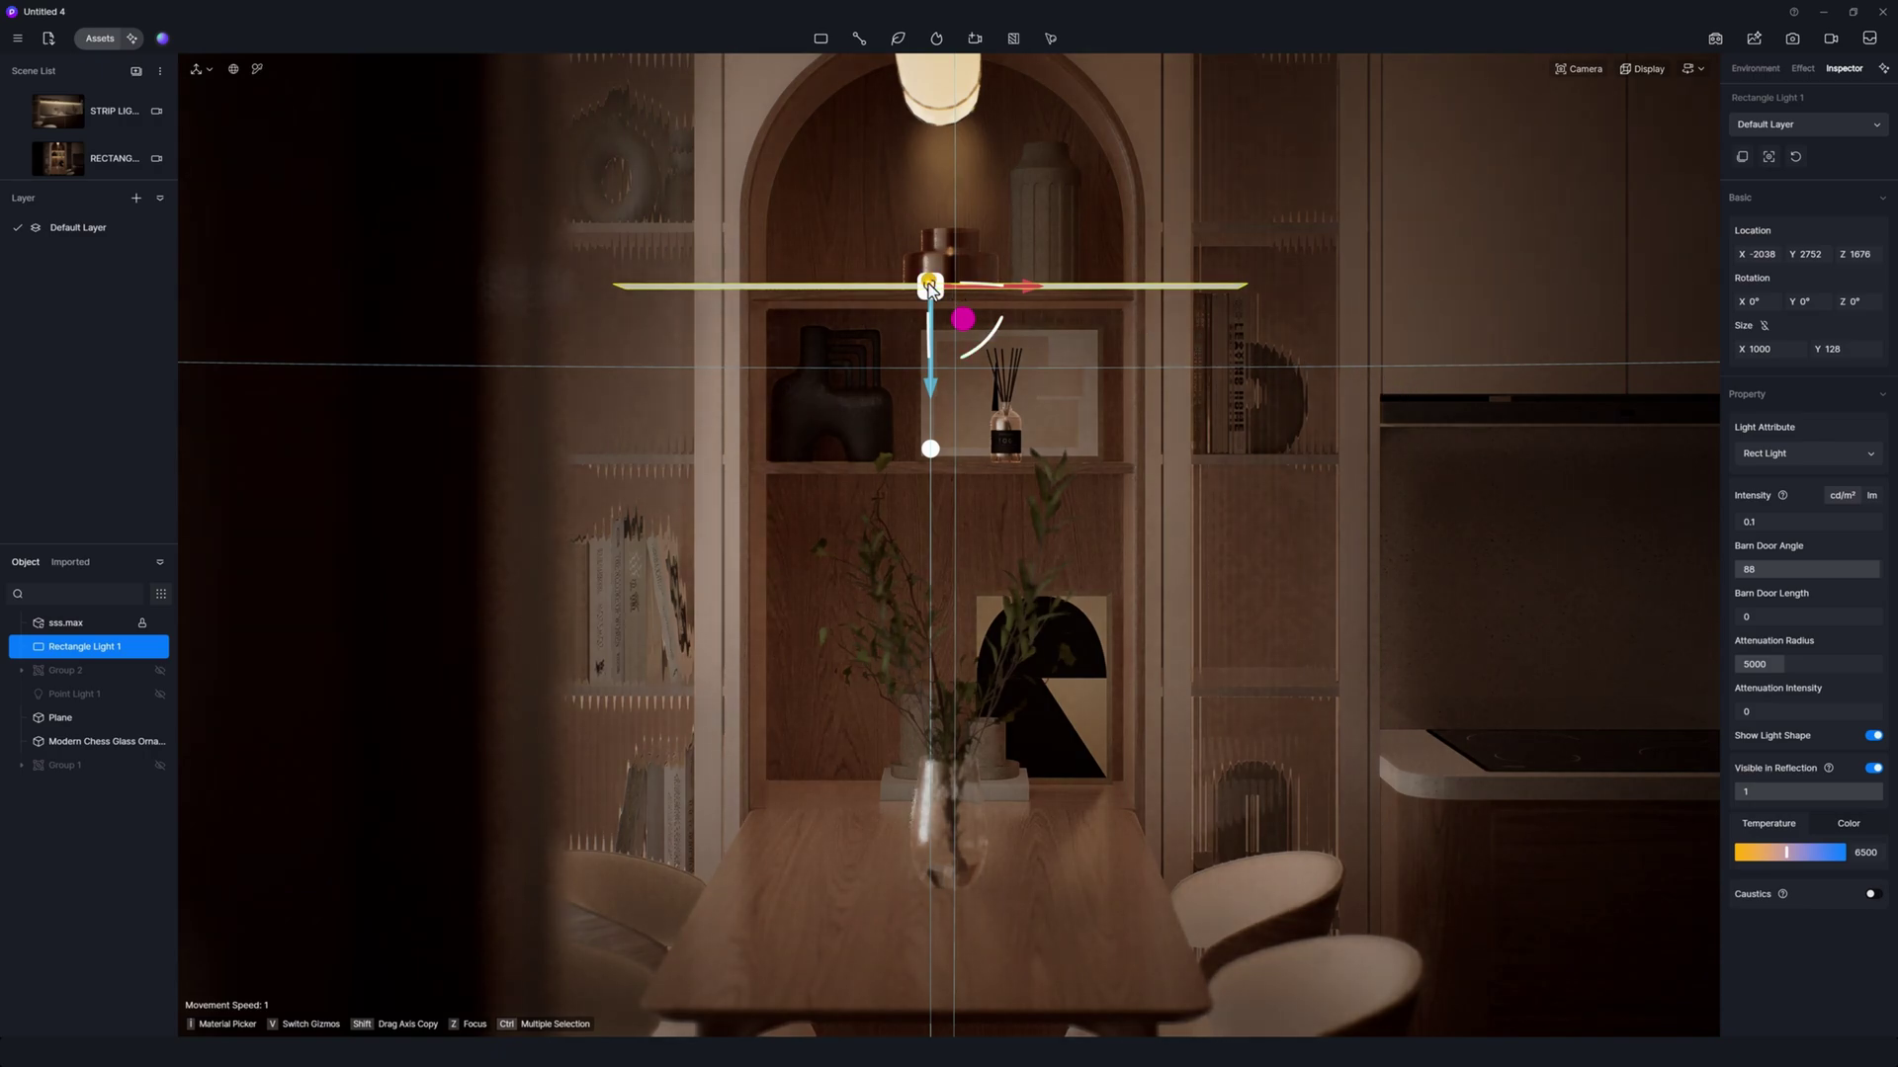
pyautogui.moveTo(929, 284); pyautogui.dragTo(937, 308)
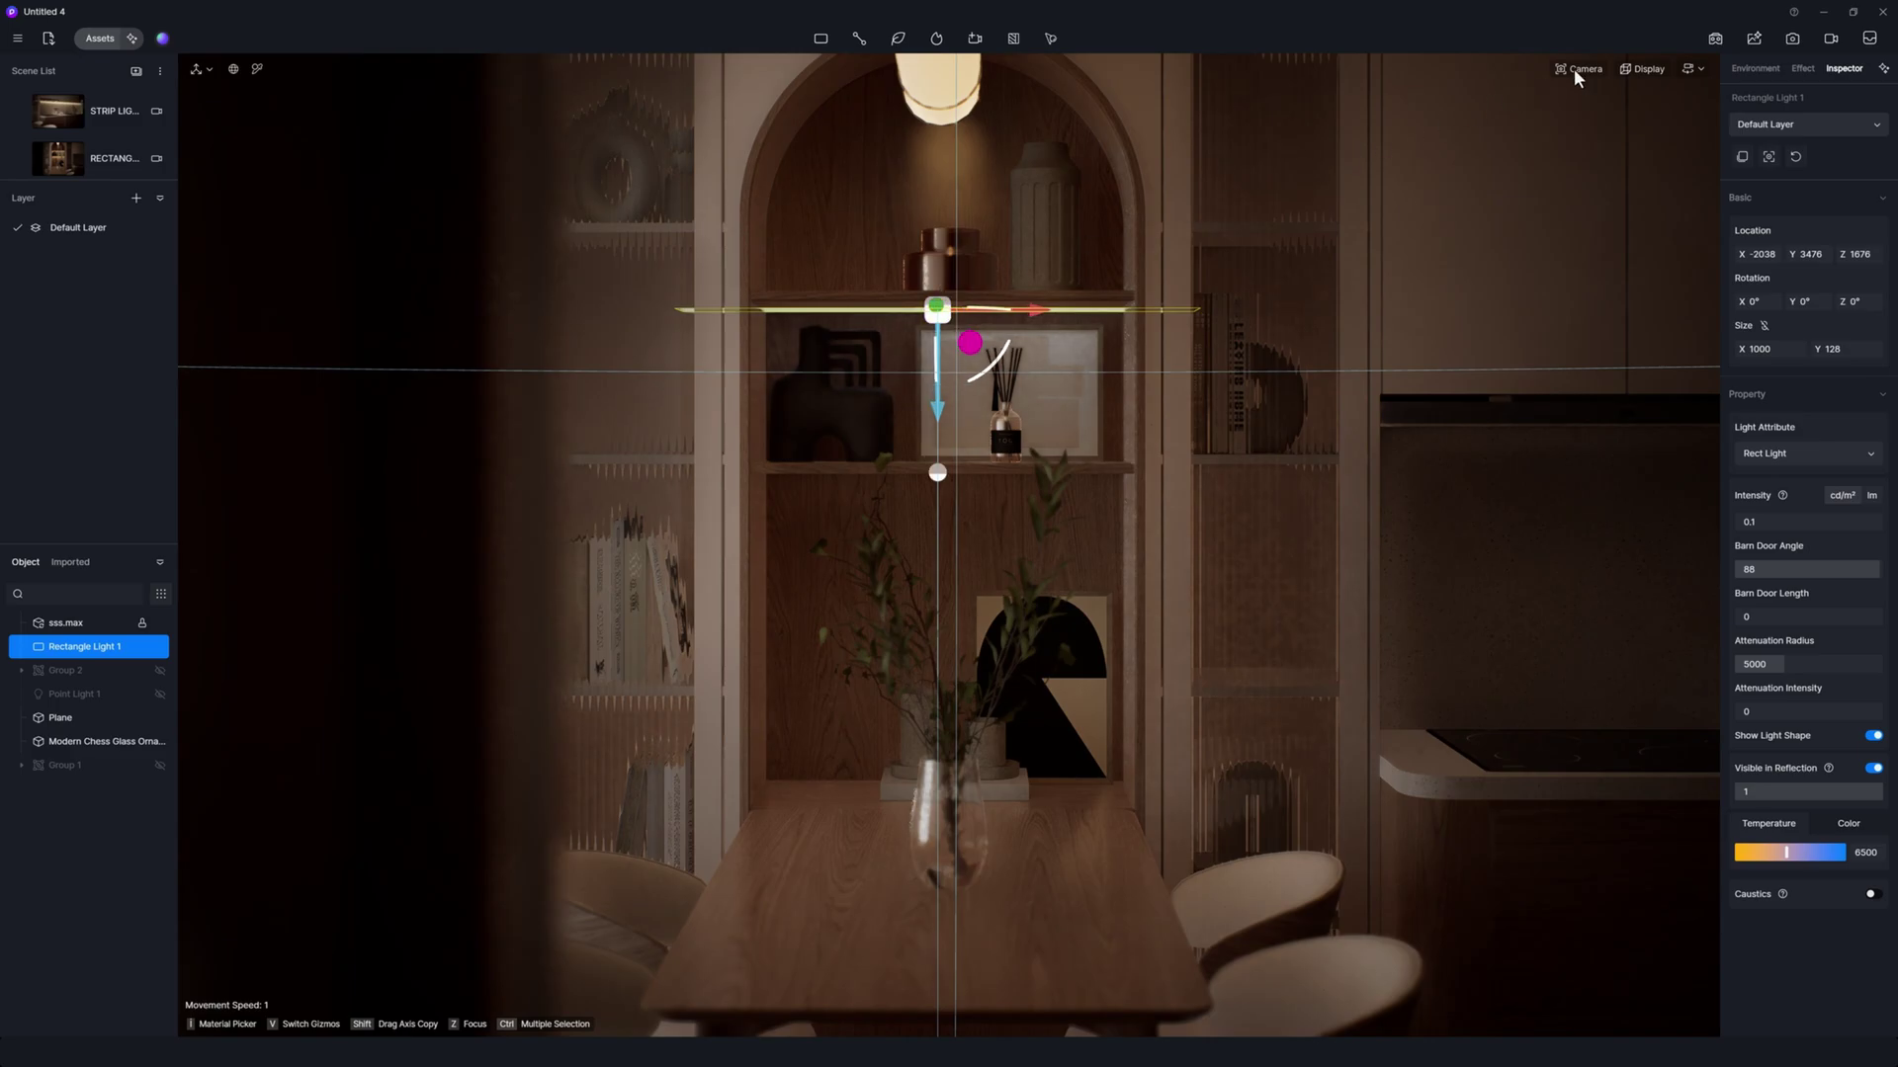
pyautogui.click(1573, 68)
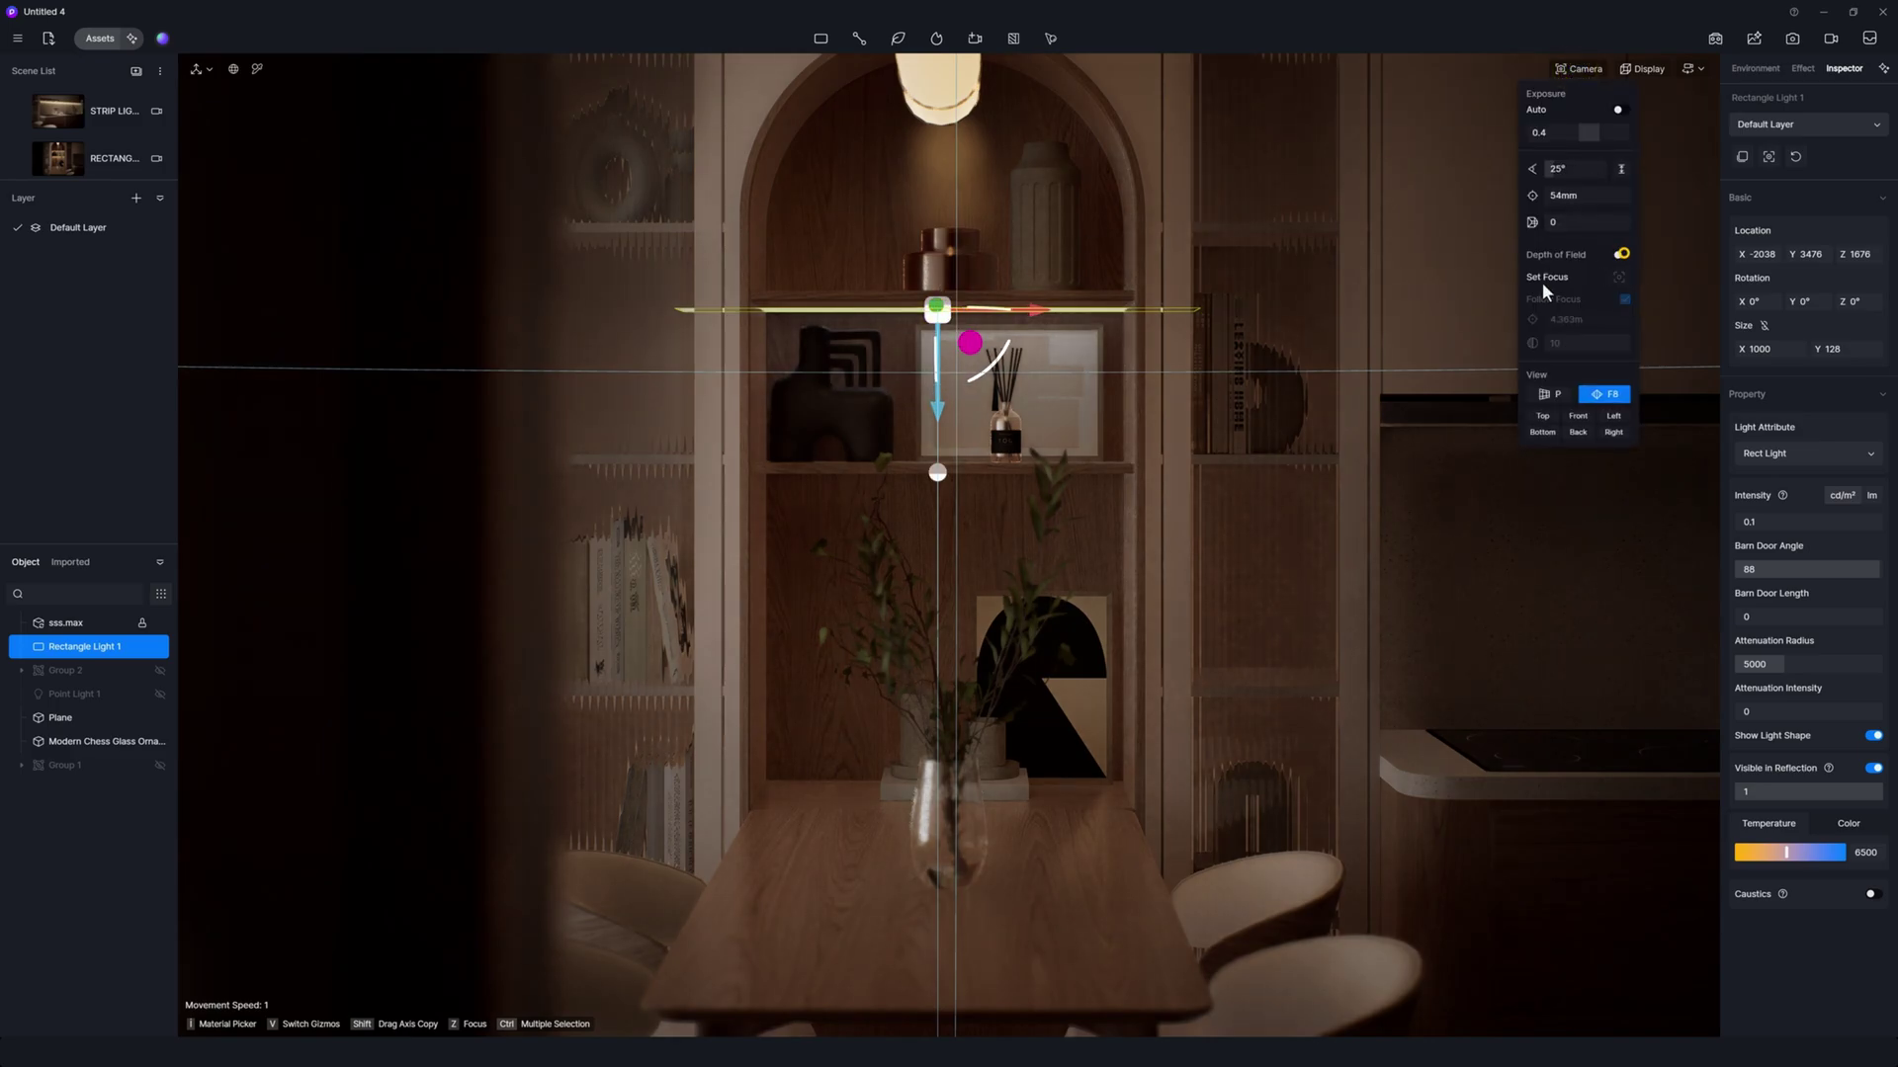
# Toggle depth of field, zoom in, and slide the shelf light back to Y 3539
pyautogui.click(1620, 255)
pyautogui.scroll(-2, 999, 412)
pyautogui.moveTo(999, 412); pyautogui.dragTo(803, 401, button='right')
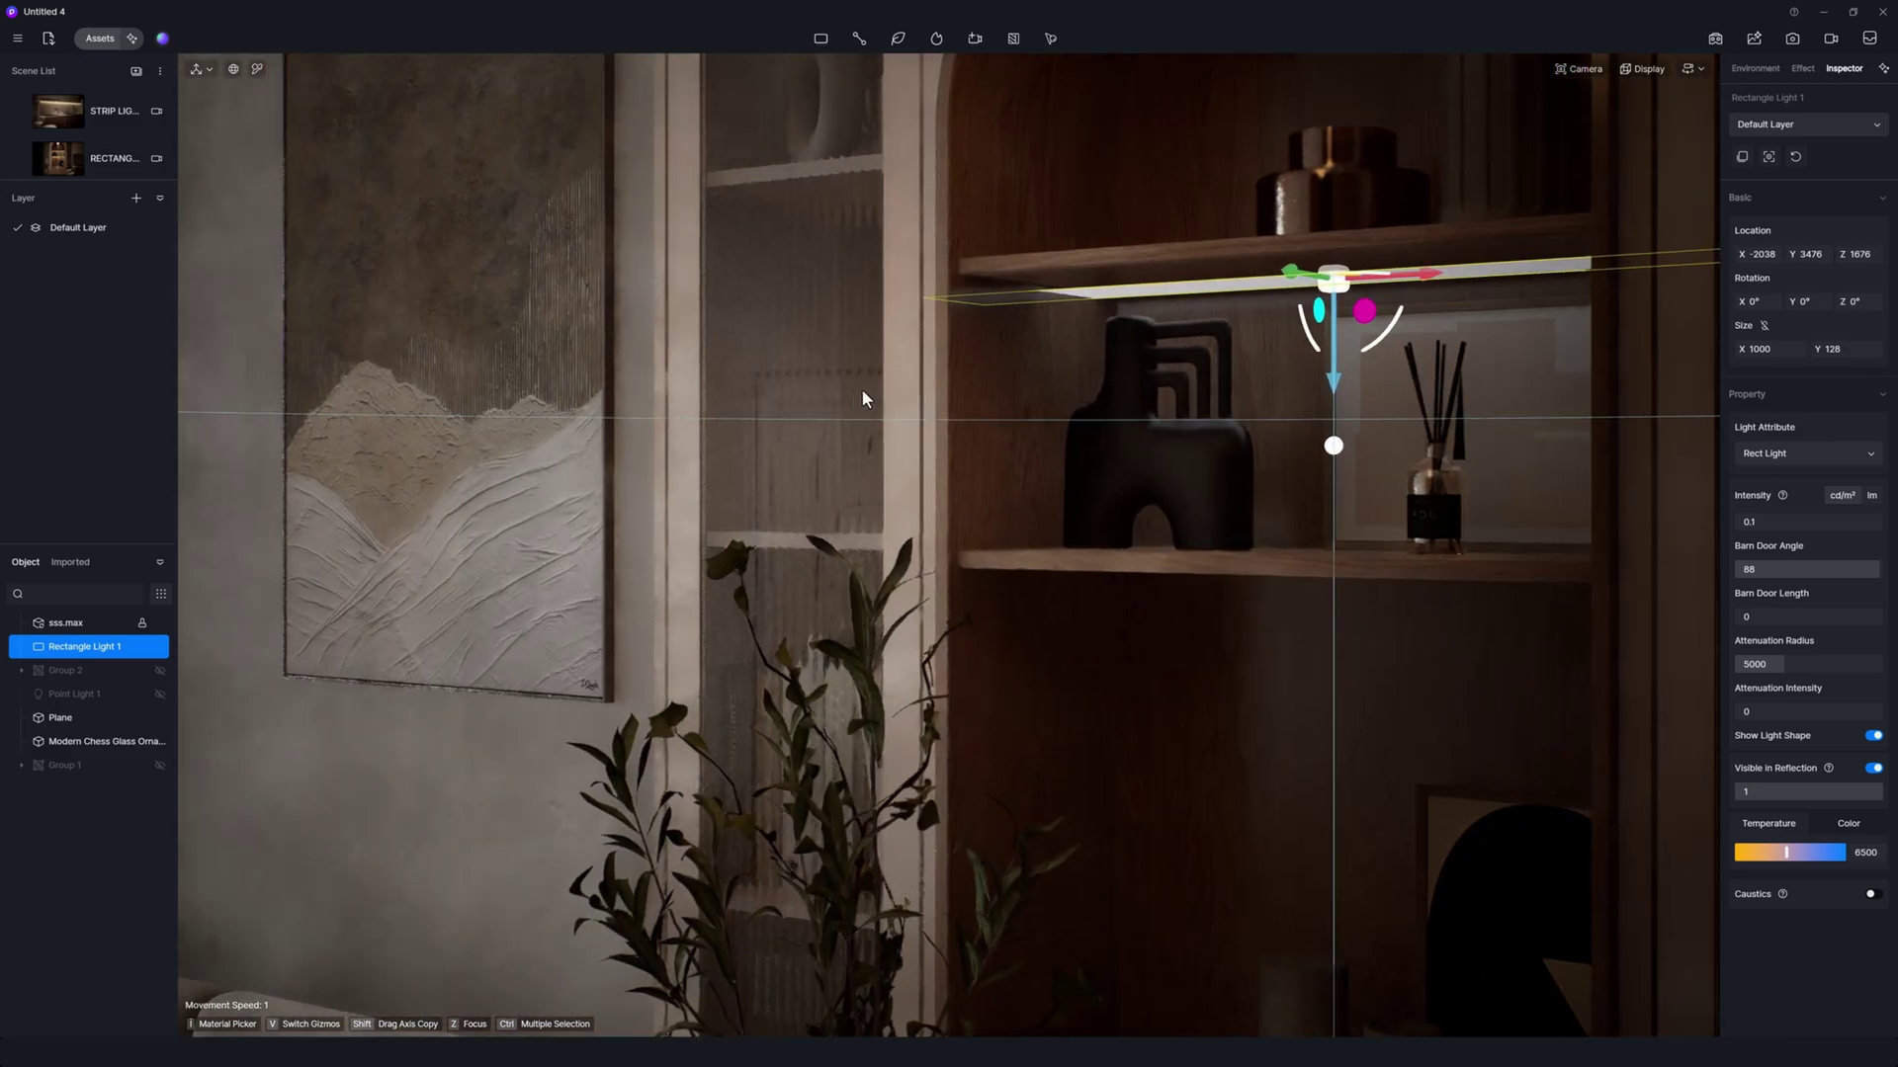
pyautogui.scroll(-3, 860, 388)
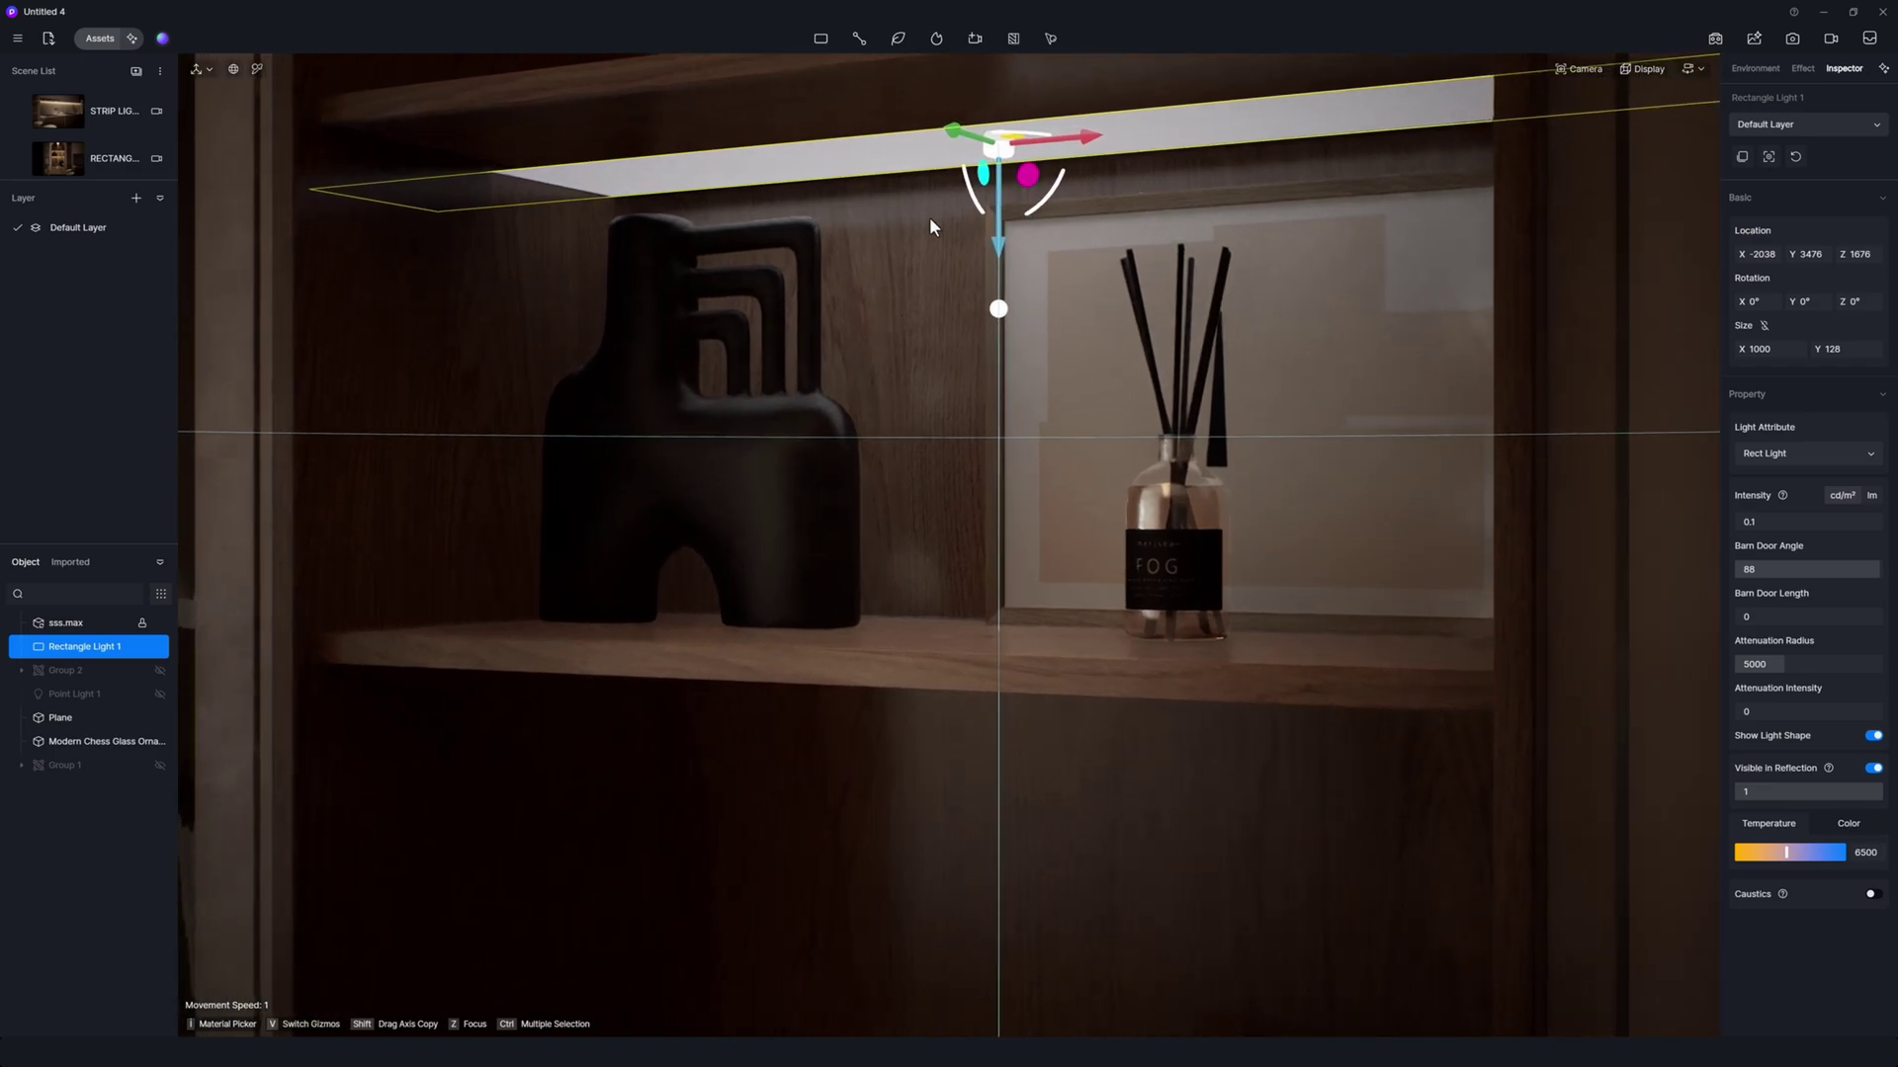
pyautogui.moveTo(964, 139); pyautogui.dragTo(1022, 145)
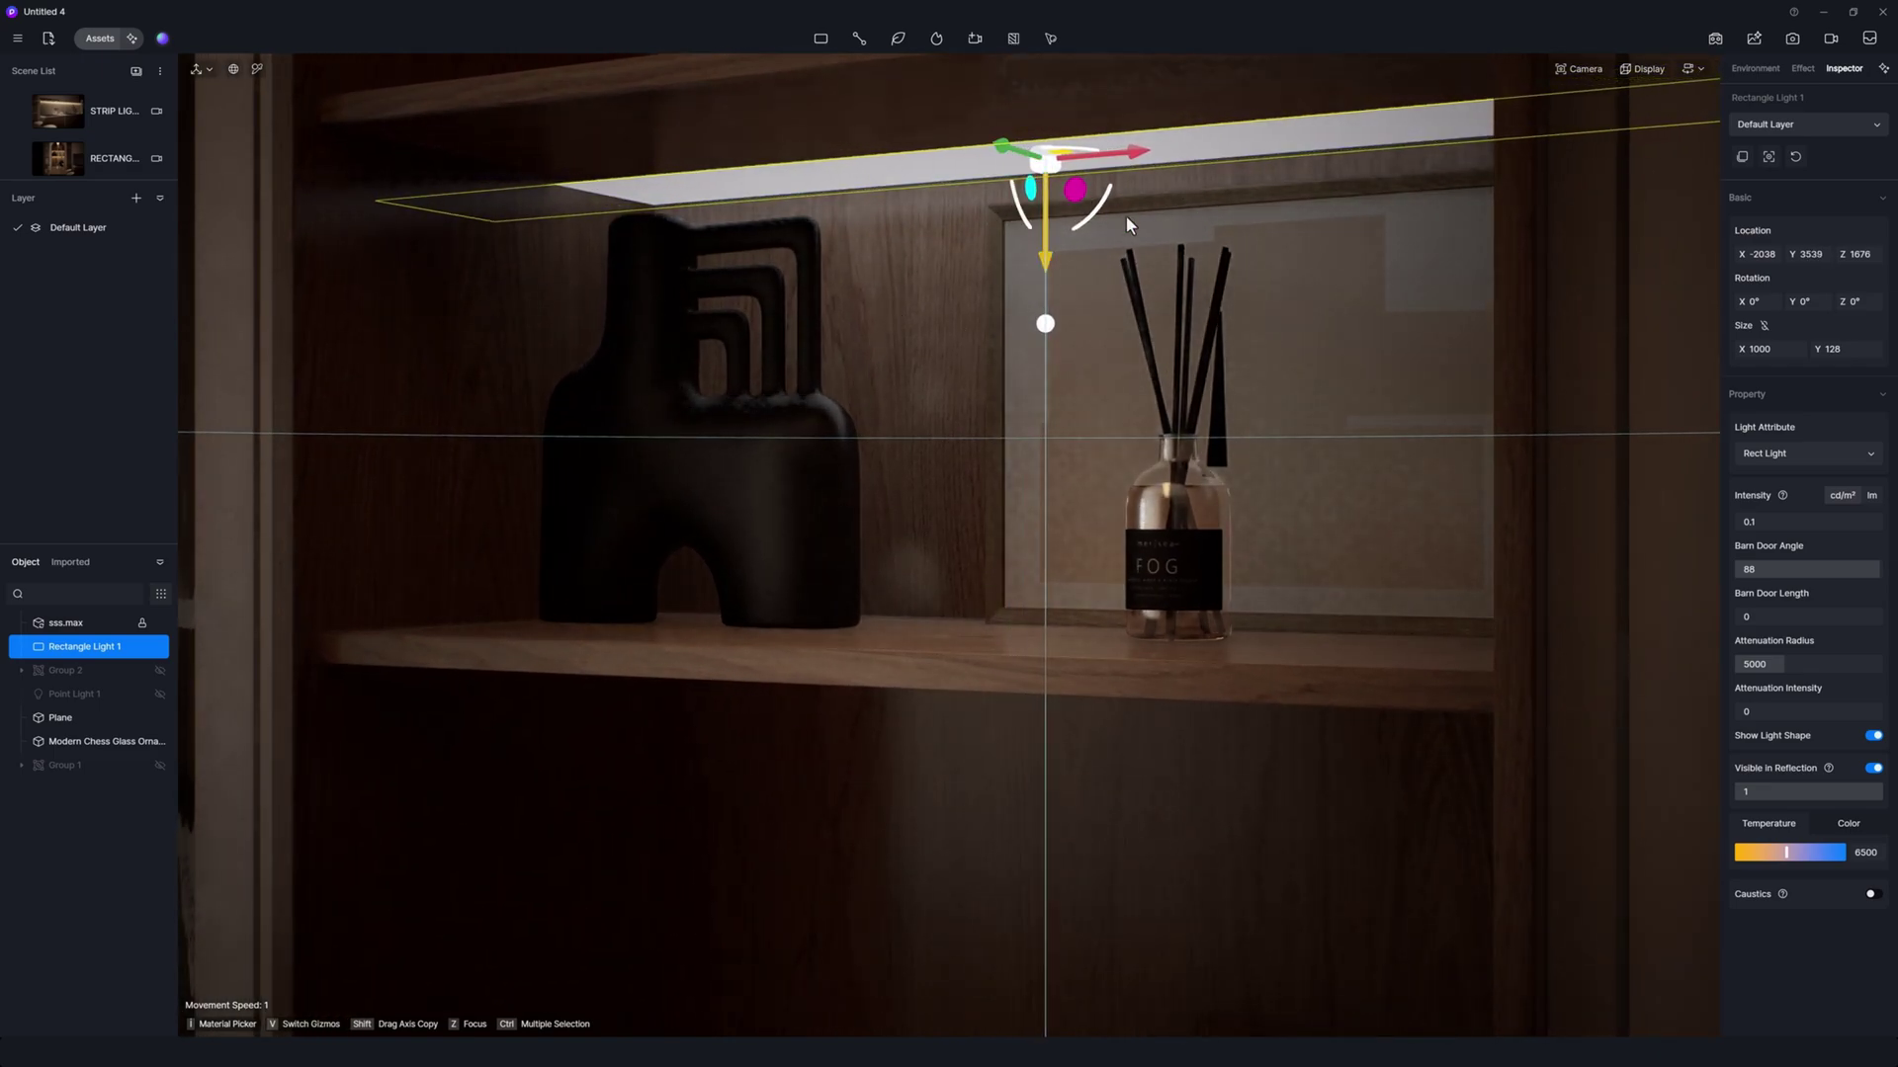
# Narrow the shelf light's Size X to 772 to fit between the niche sides
pyautogui.click(1871, 737)
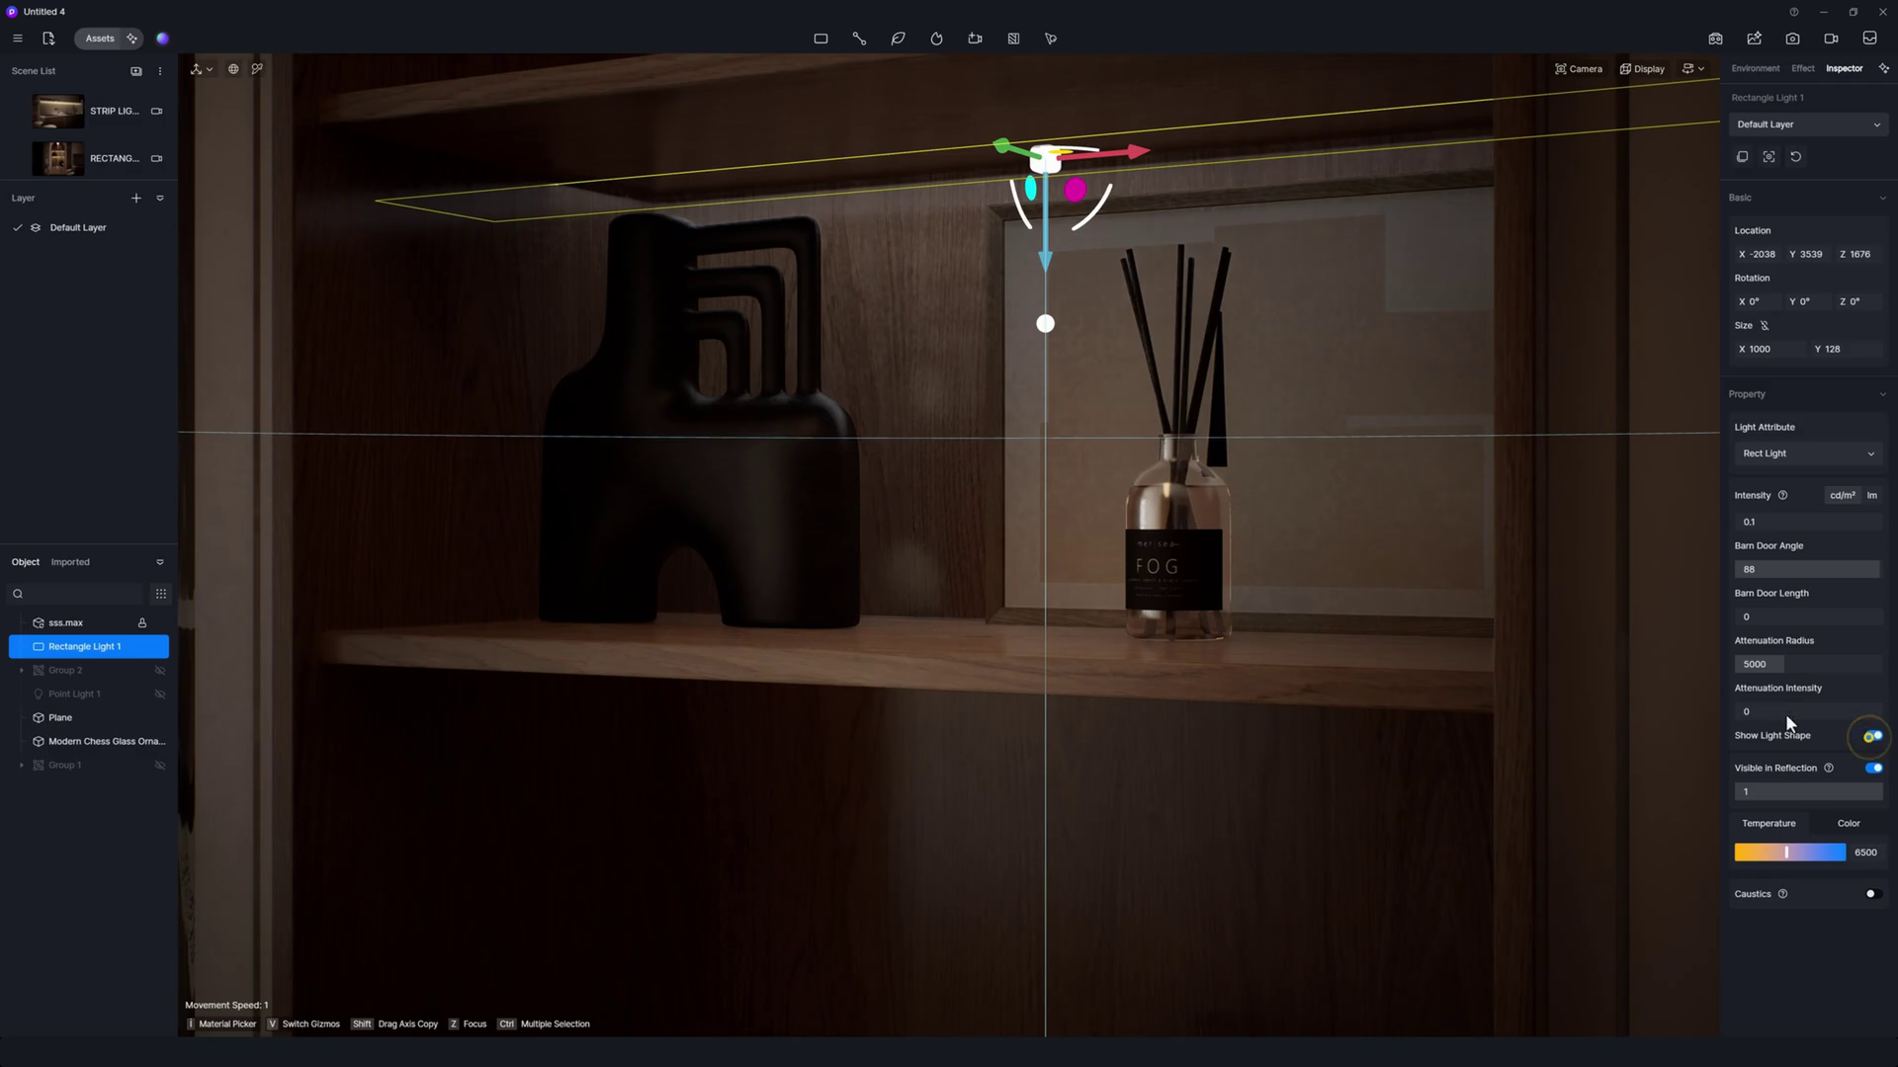
pyautogui.click(1871, 737)
pyautogui.scroll(1, 1305, 564)
pyautogui.scroll(3, 1450, 565)
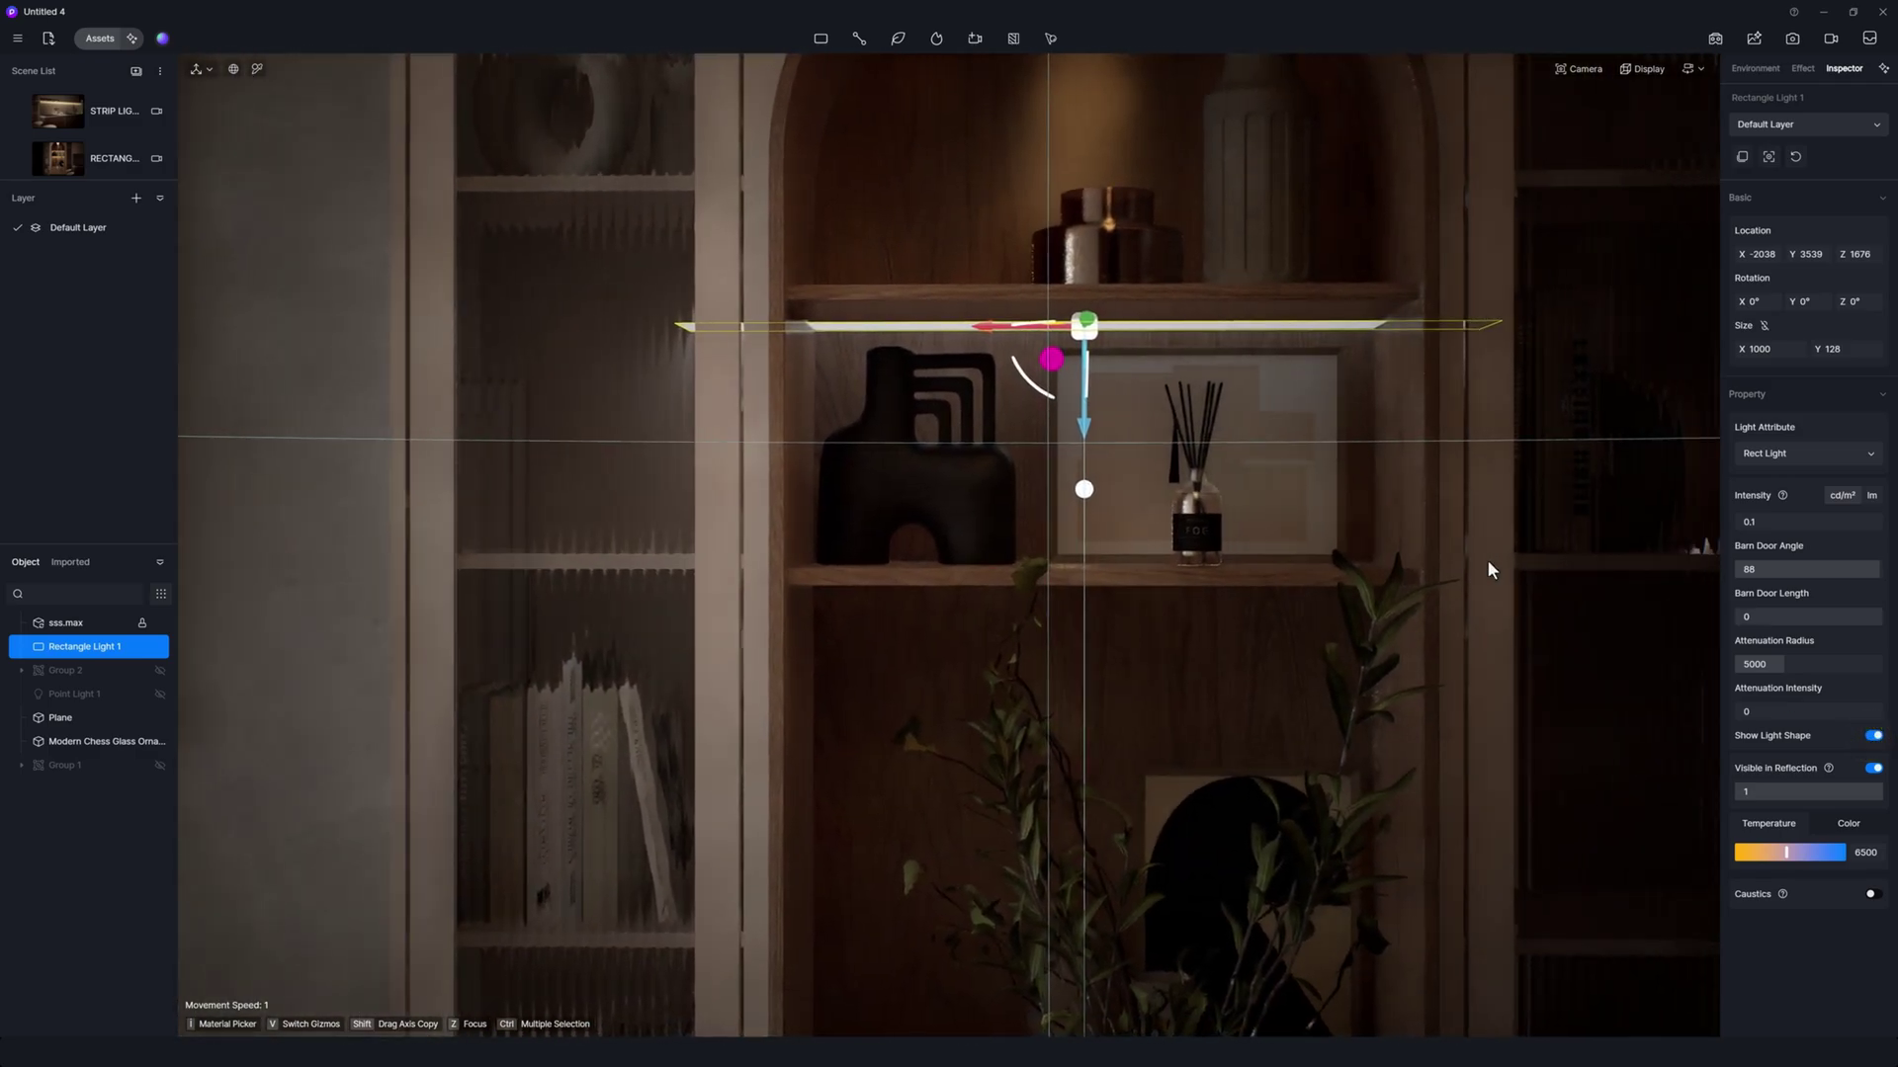
pyautogui.moveTo(1757, 352); pyautogui.dragTo(1662, 342)
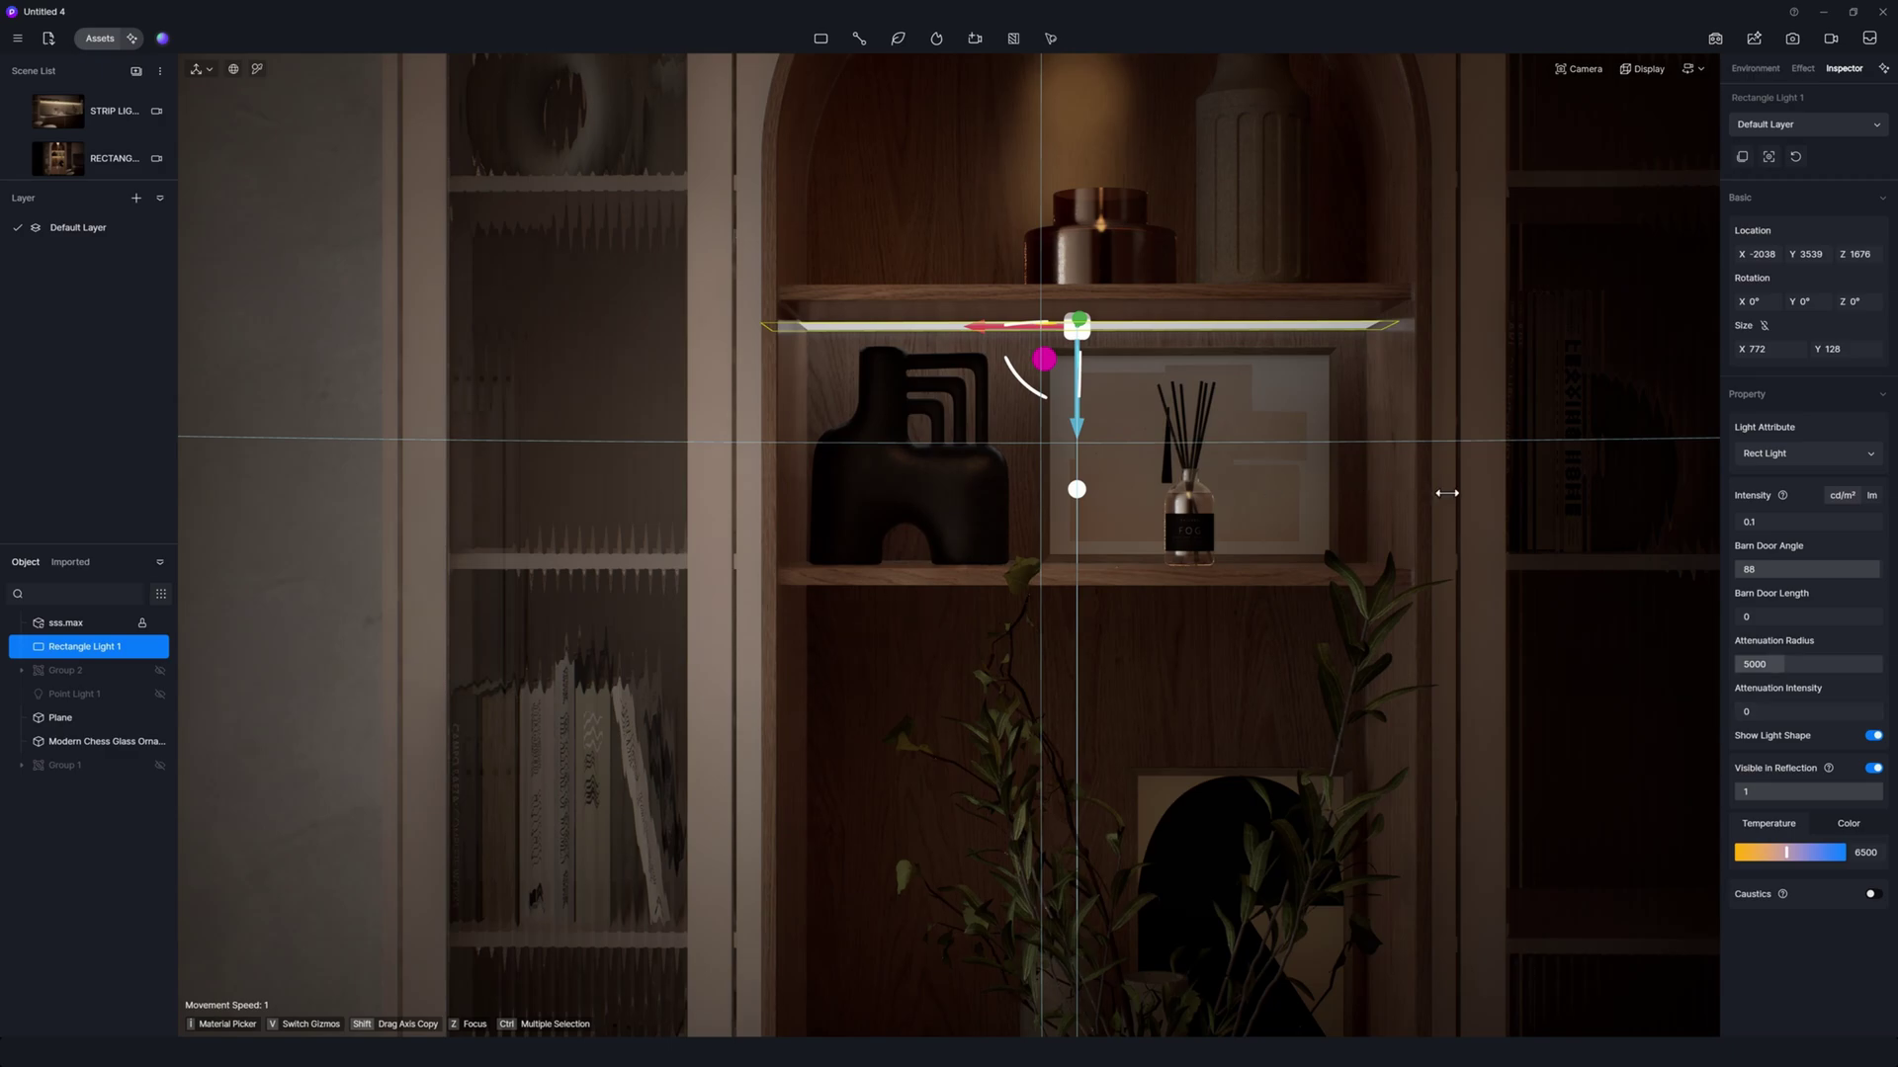
# Raise the shelf light's intensity to 0.2
pyautogui.click(1780, 521)
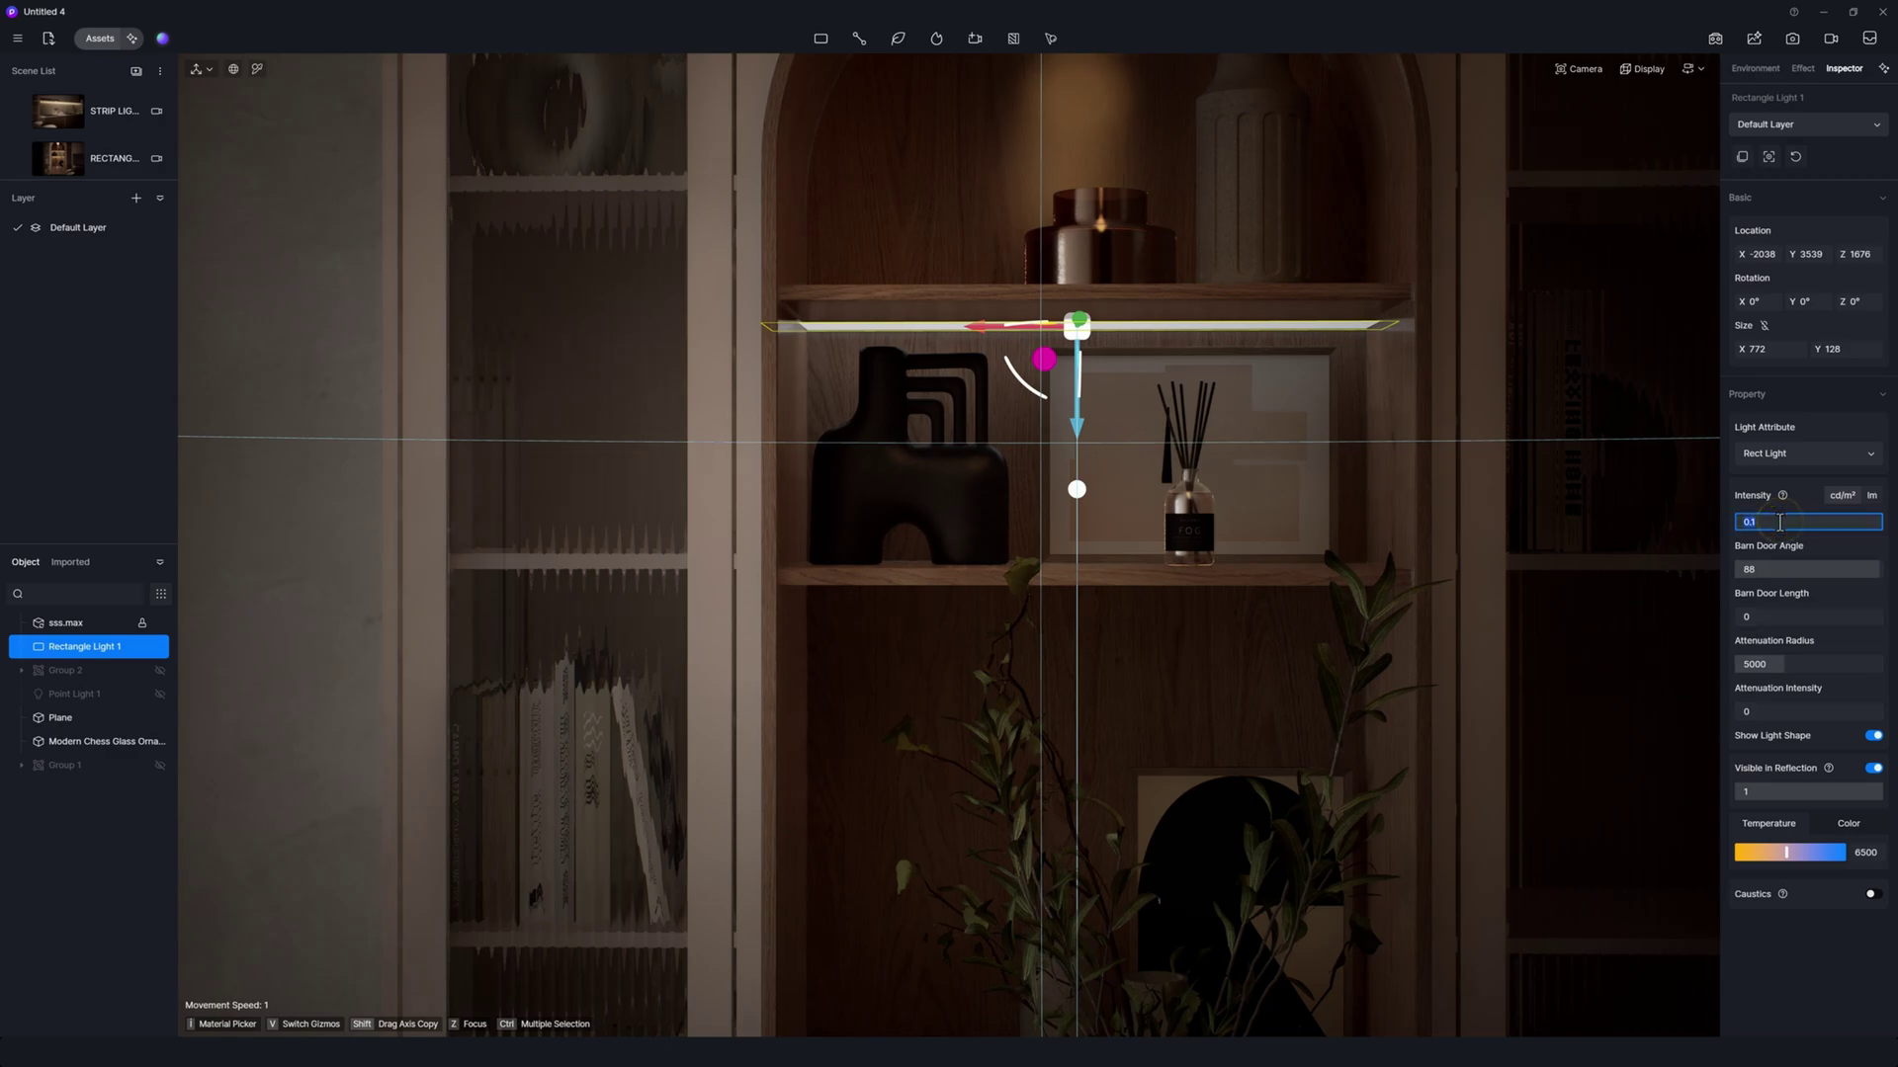
pyautogui.write('0.')
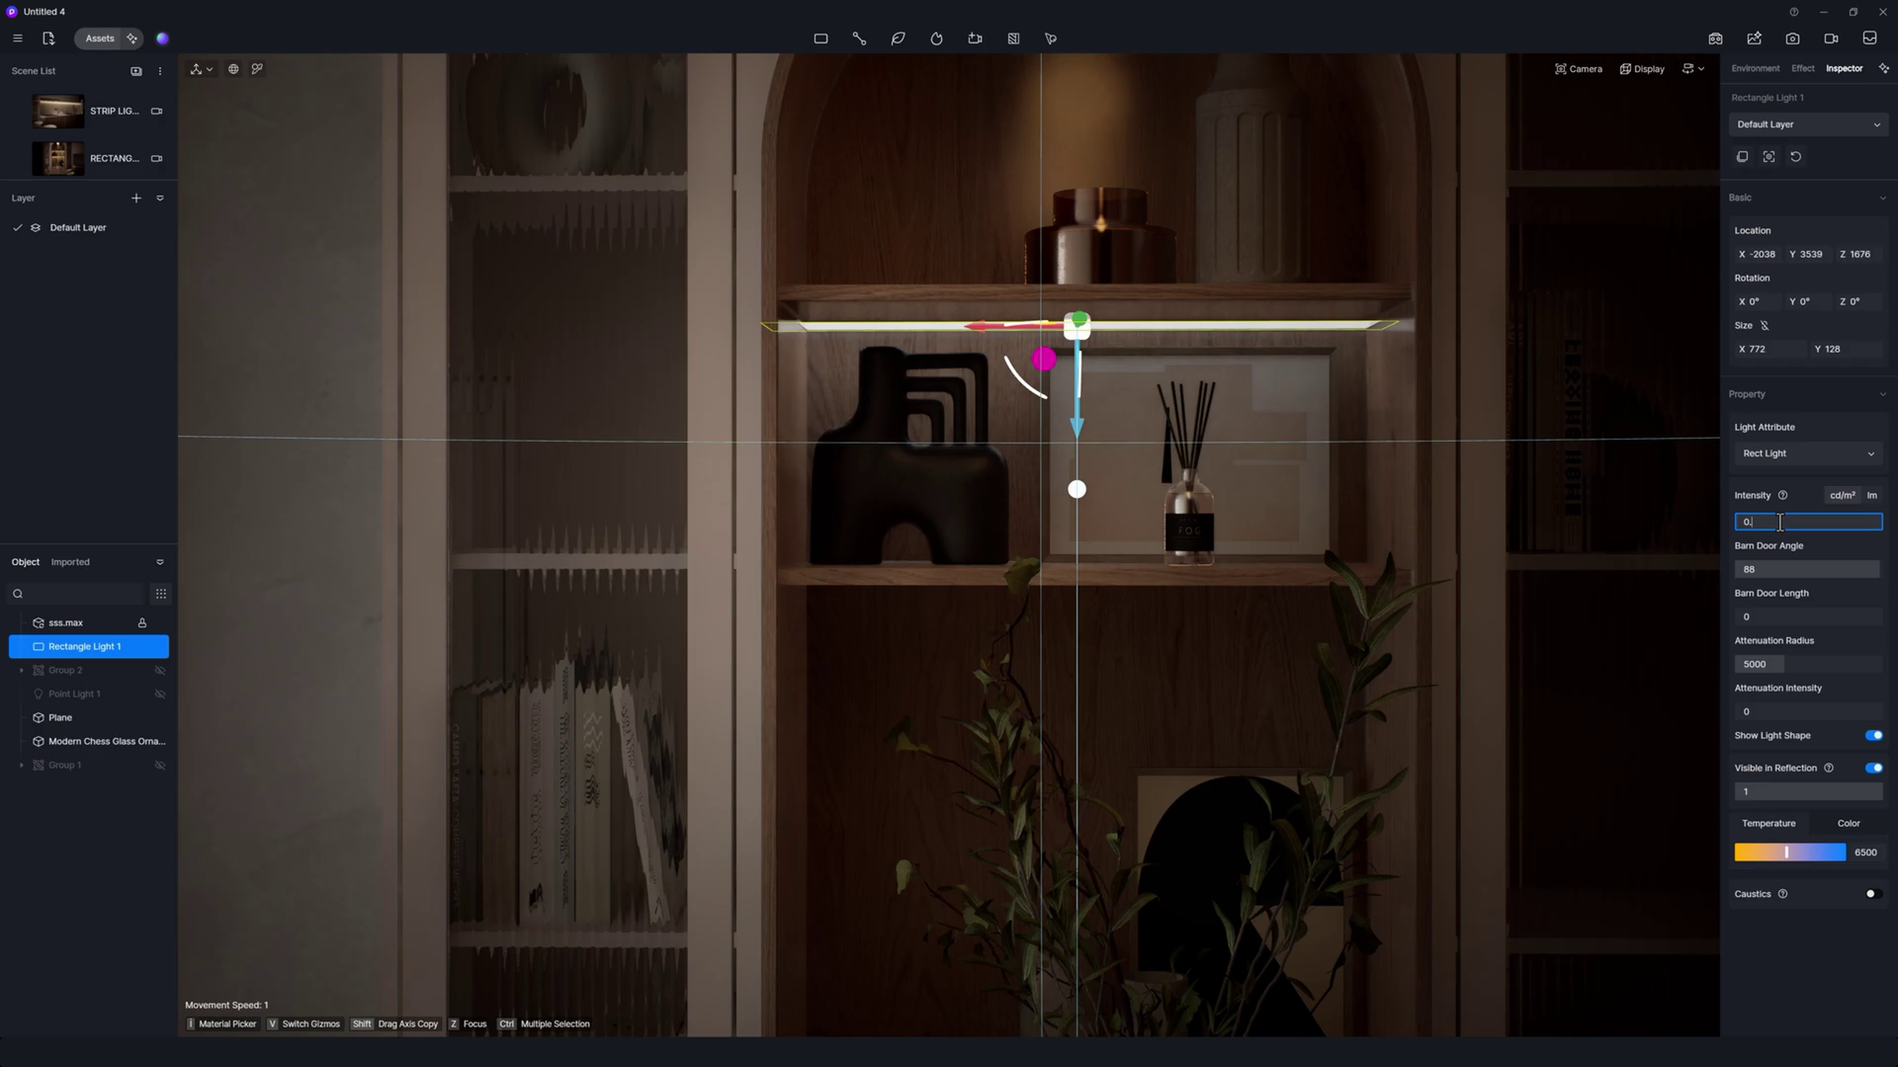
pyautogui.write('2')
pyautogui.press('Return')
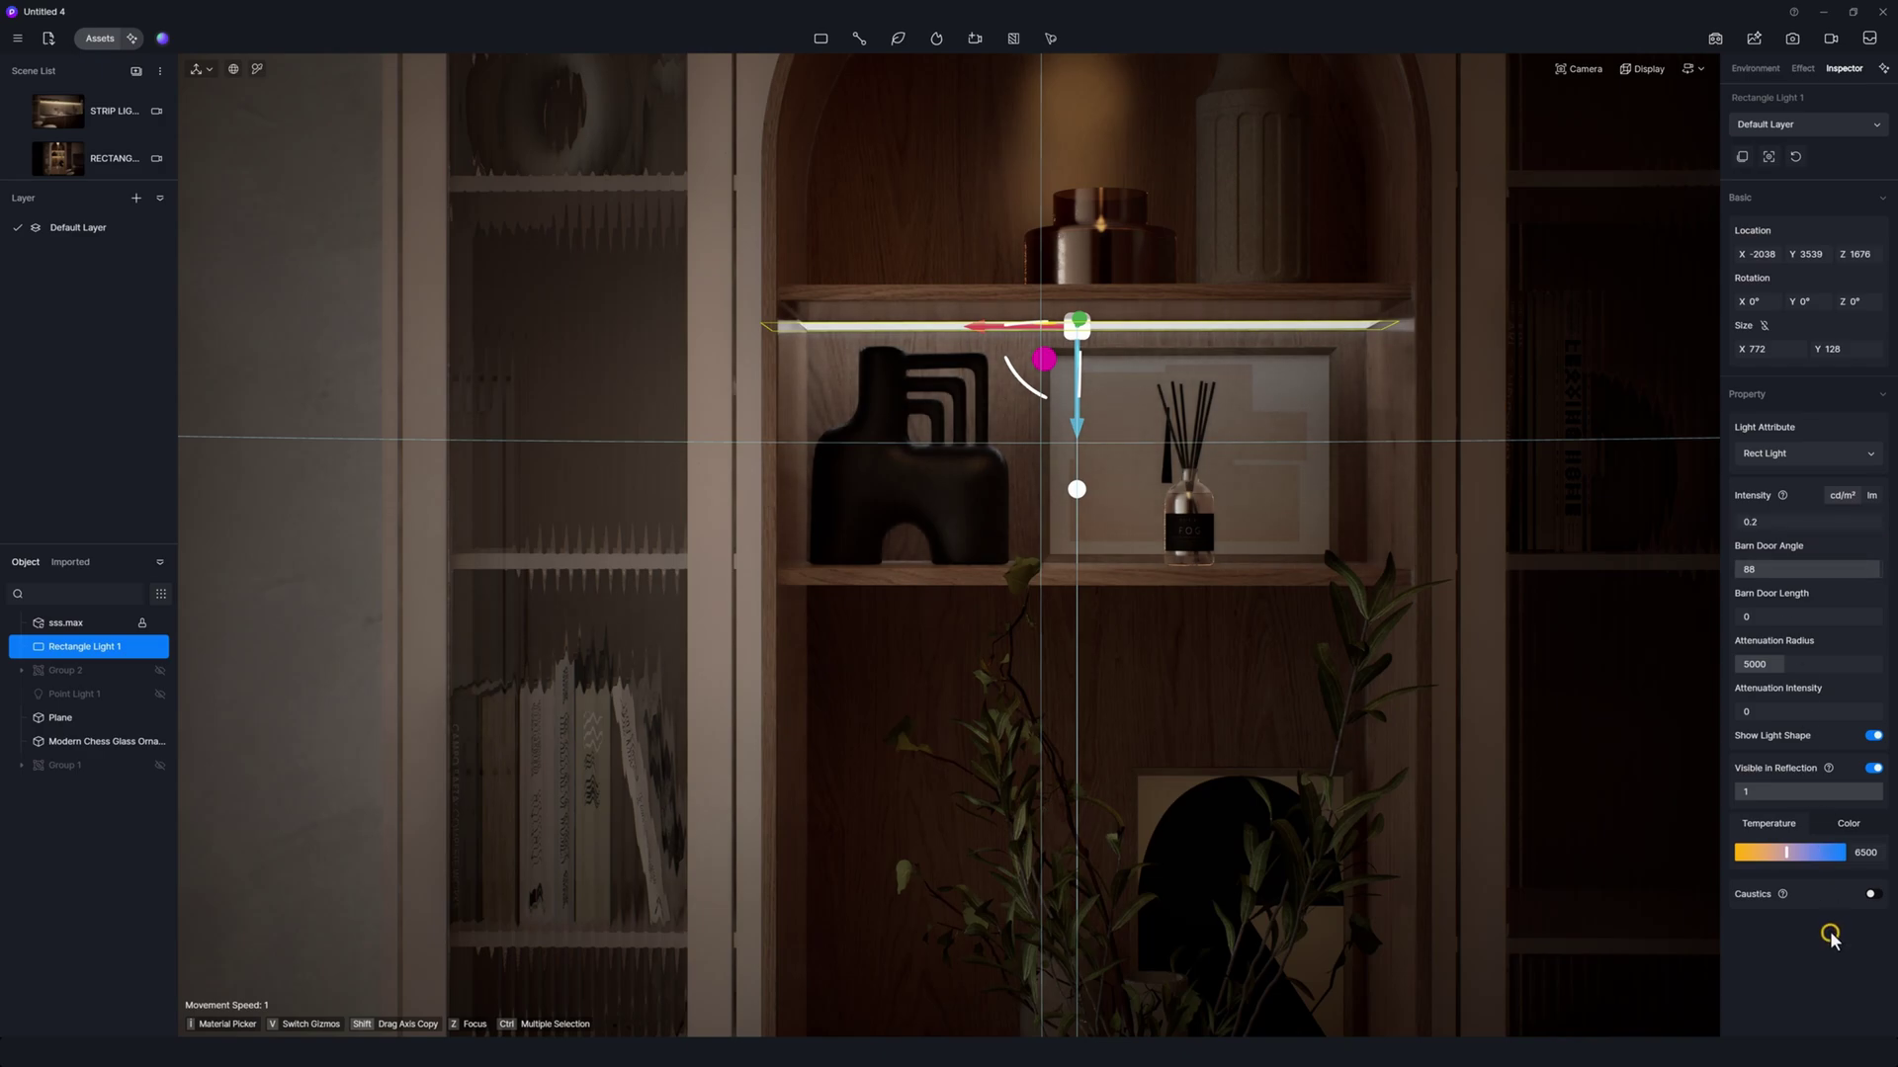
# Change the shelf light's colour temperature to 3800 K
pyautogui.click(1868, 853)
pyautogui.click(1870, 852)
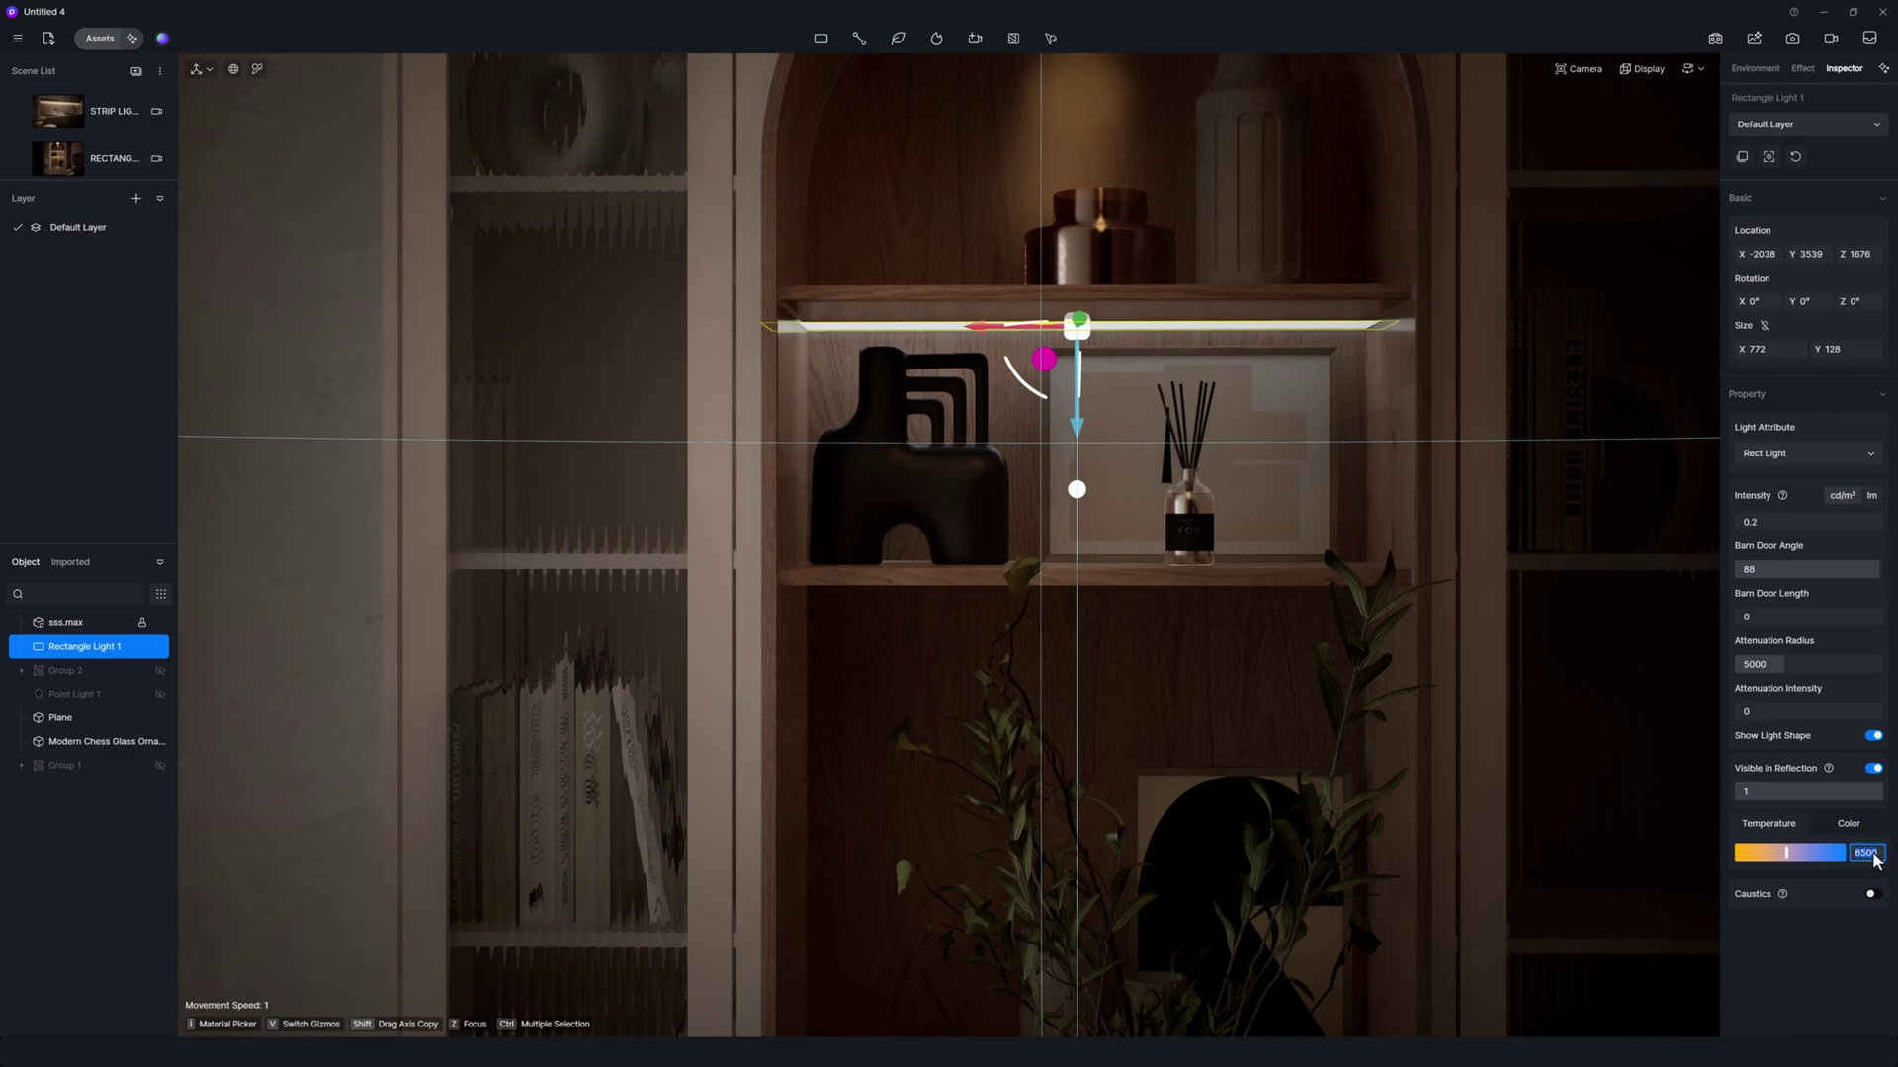
pyautogui.write('3800')
pyautogui.click(1818, 966)
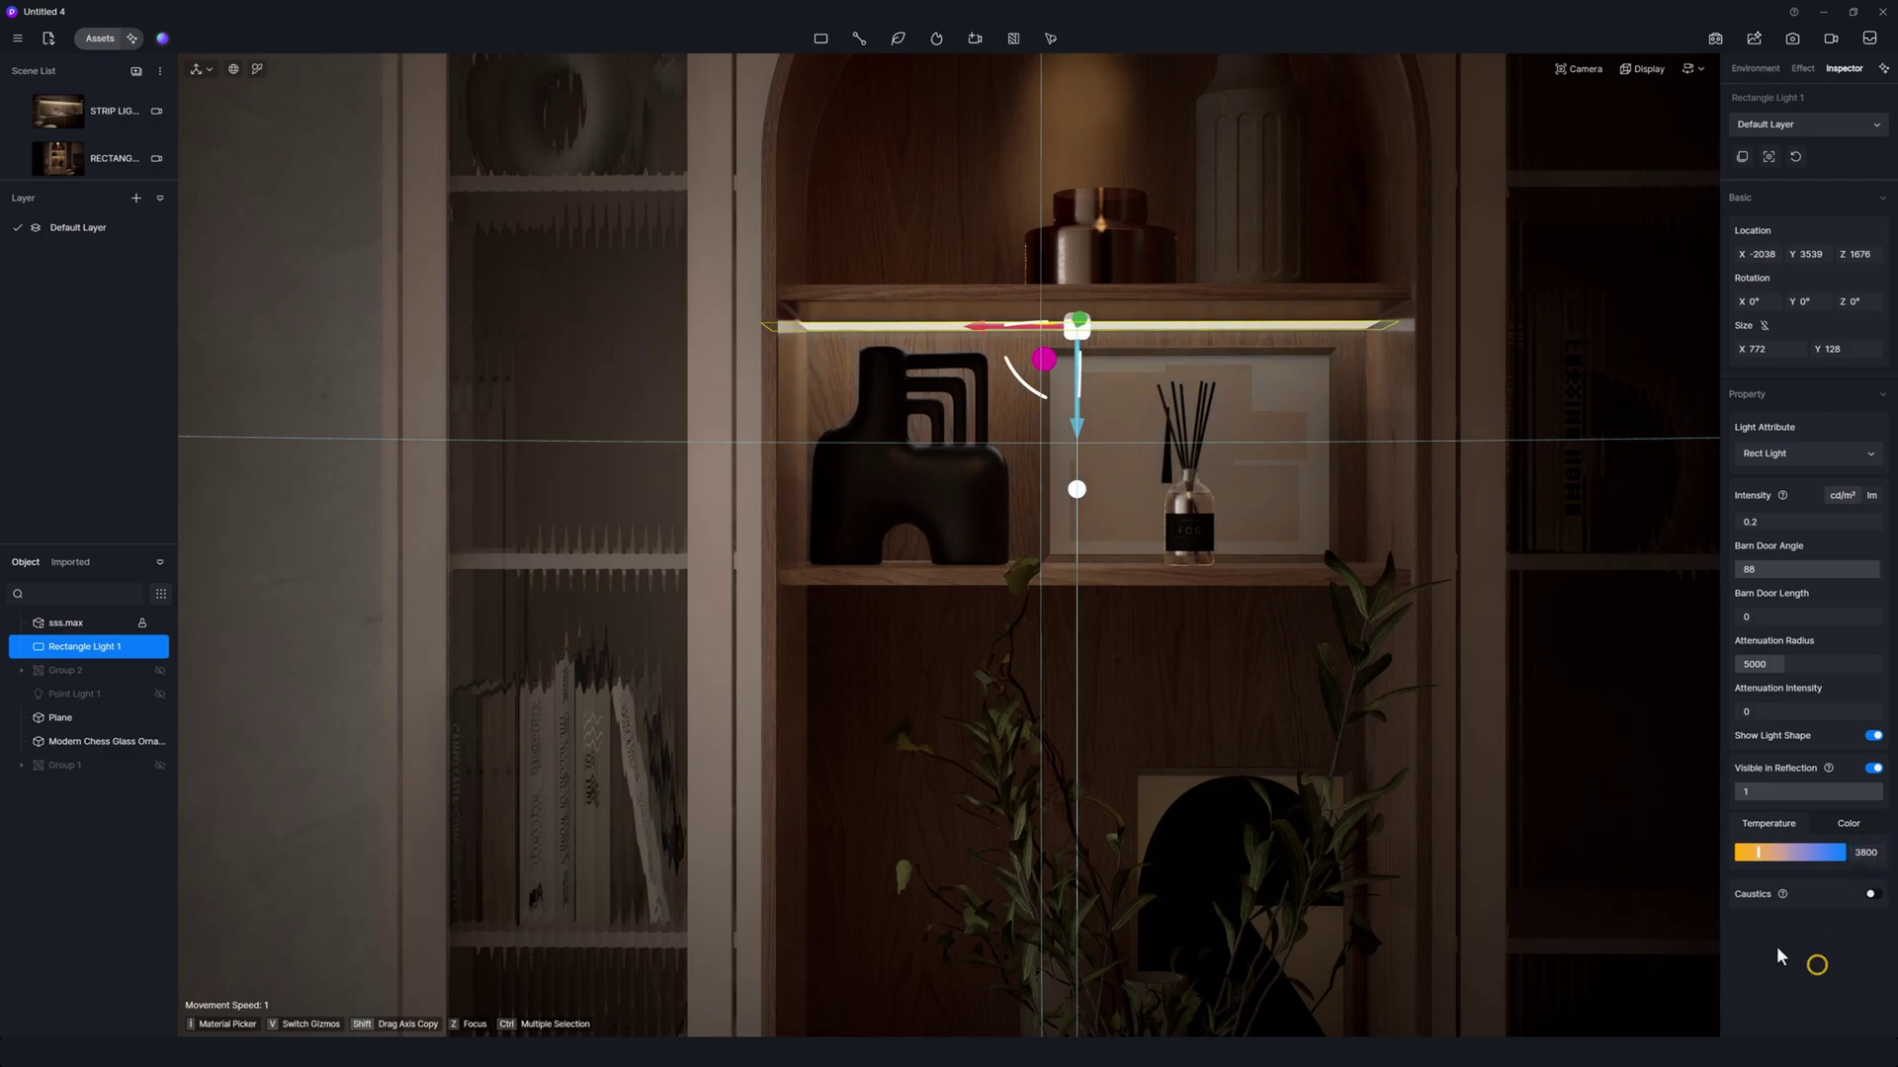
# From the saved rectangle-light view, duplicate the shelf light down under the lower shelf
pyautogui.click(91, 169)
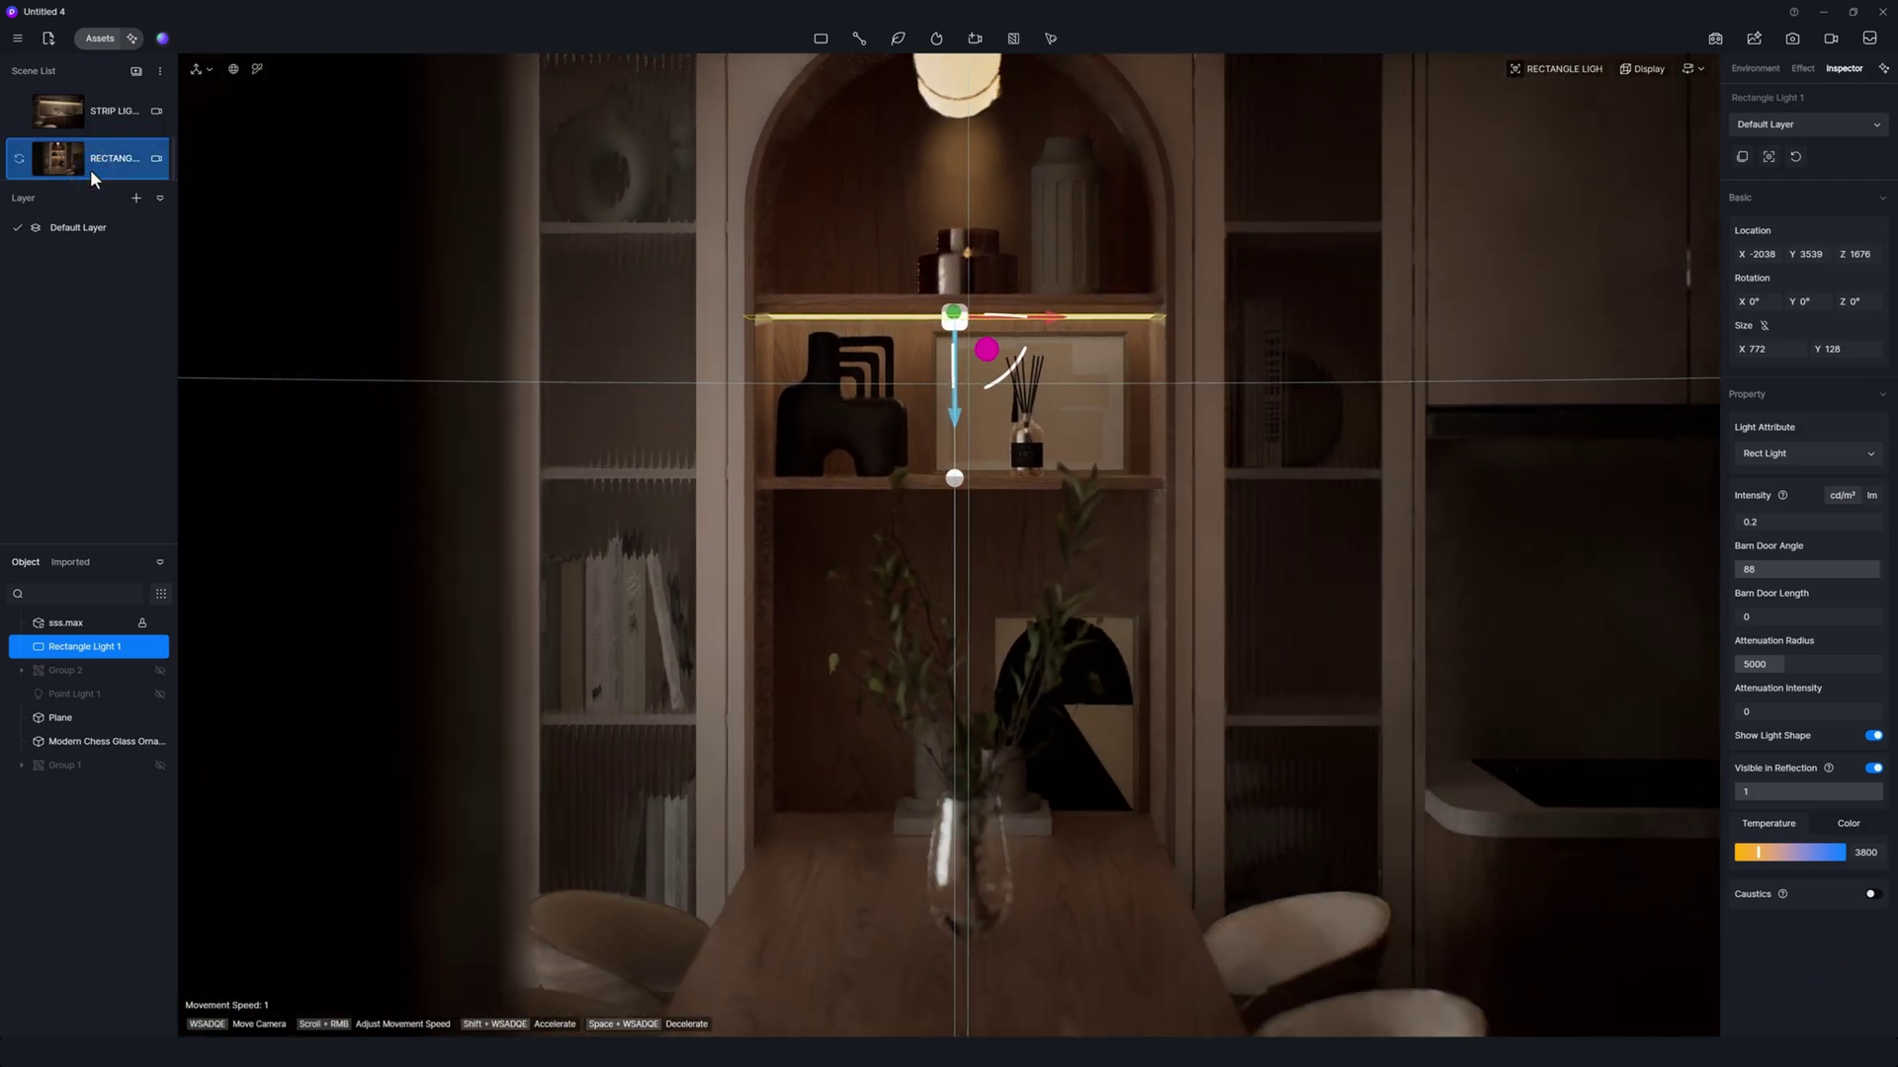
pyautogui.moveTo(946, 412); pyautogui.dragTo(963, 575)
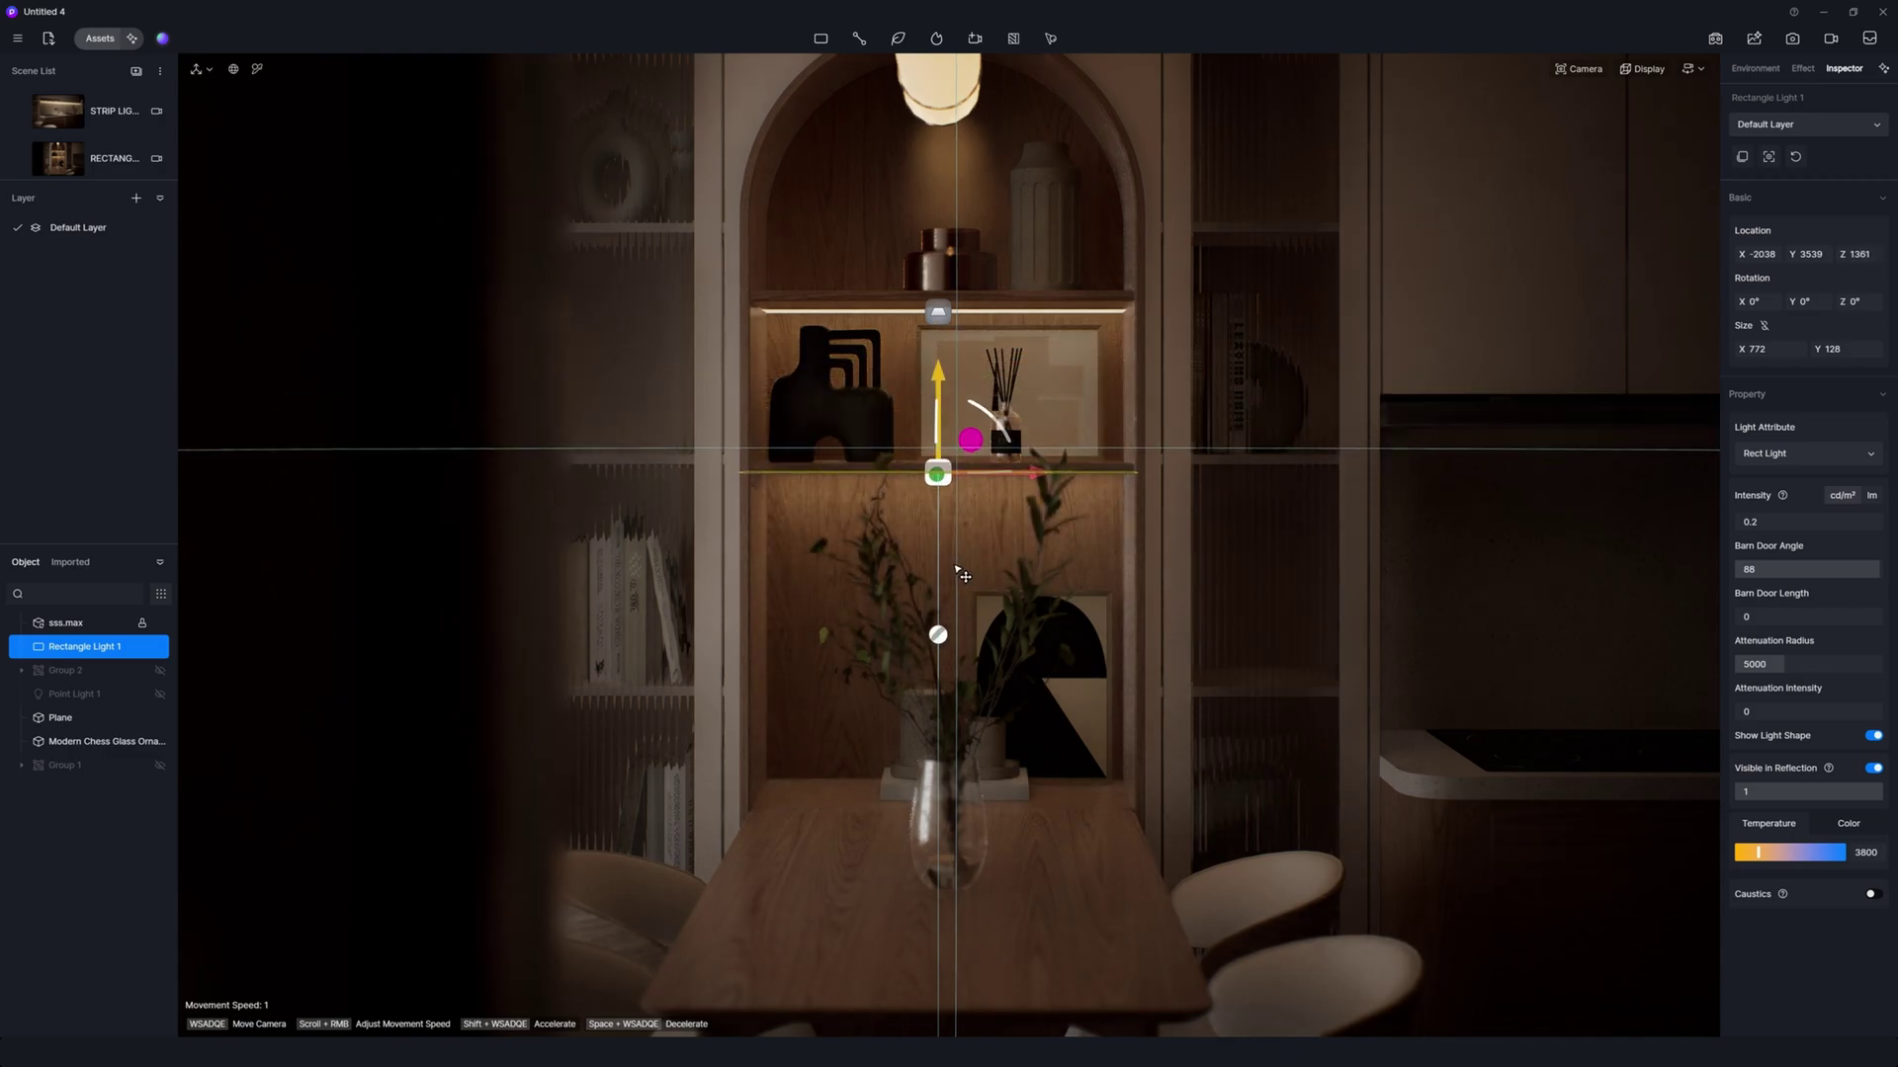
pyautogui.click(950, 571)
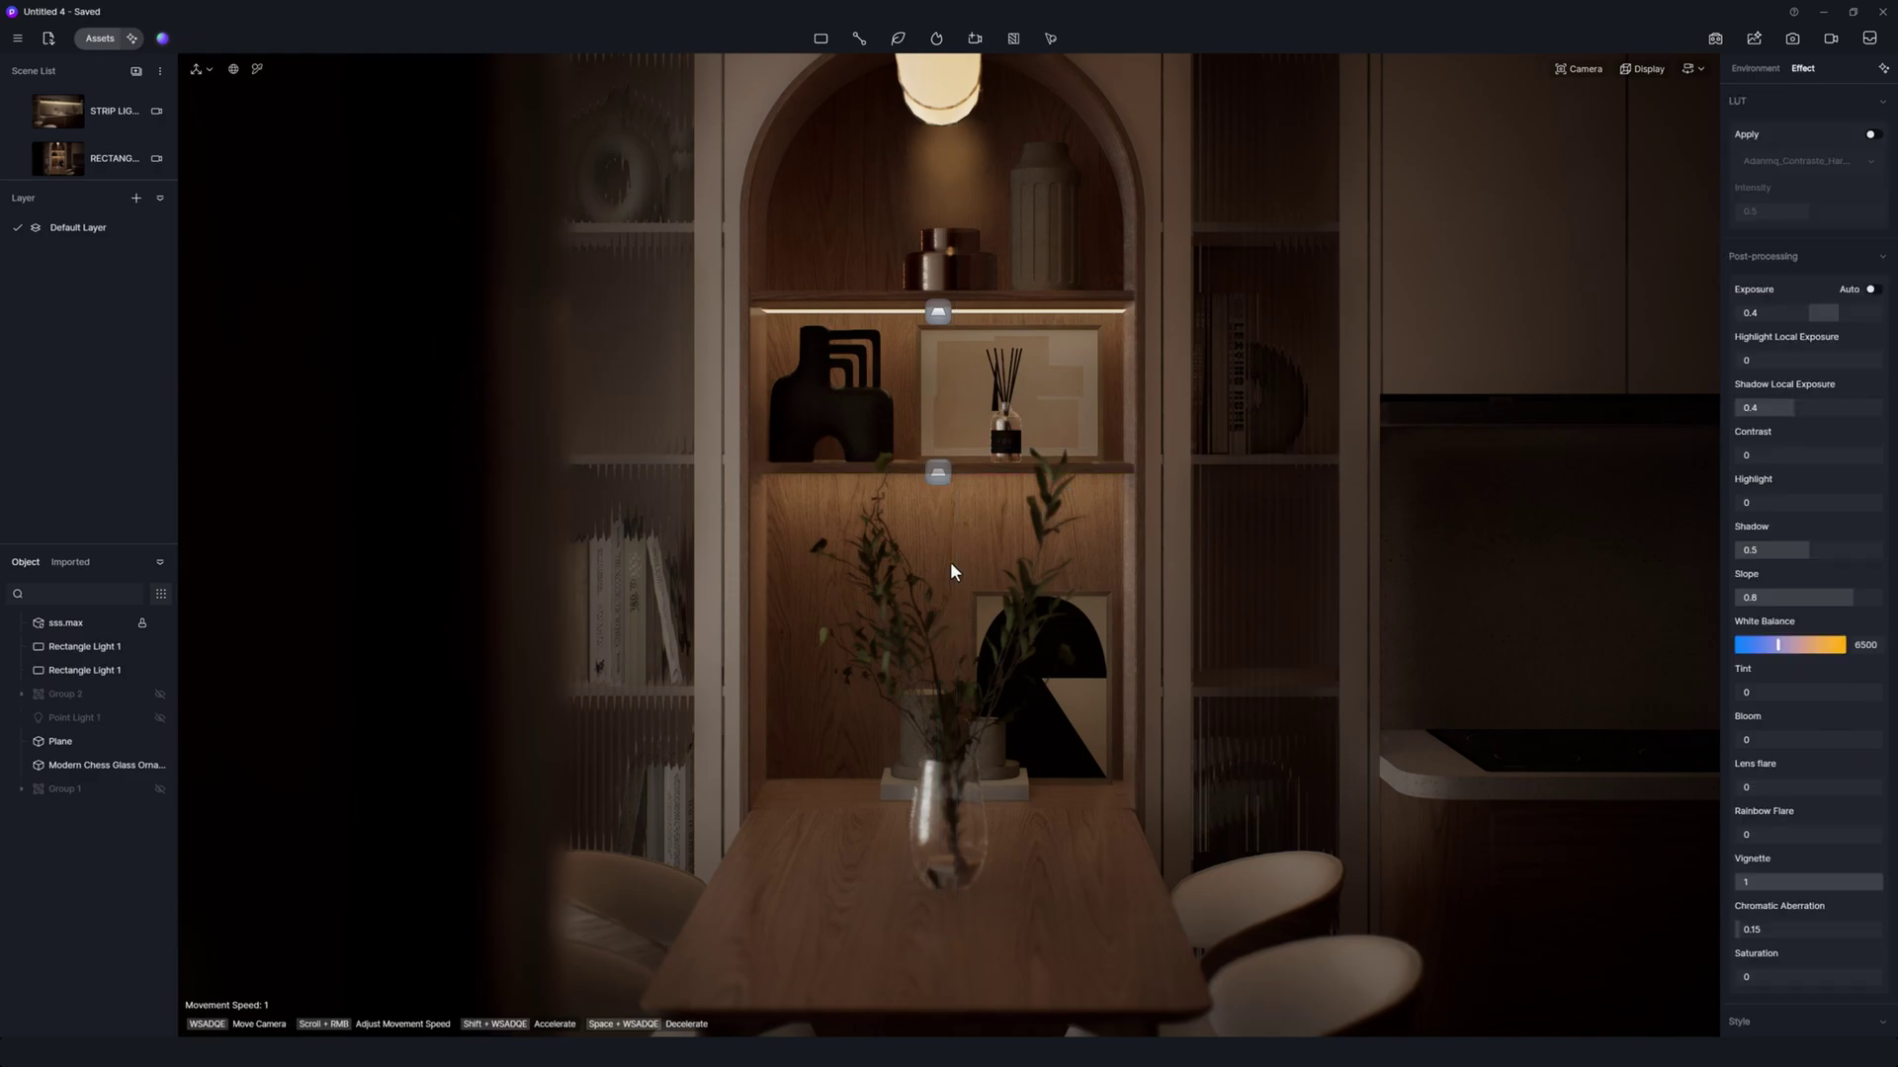
# Hide the upper shelf light's shape and nudge it slightly higher
pyautogui.click(939, 312)
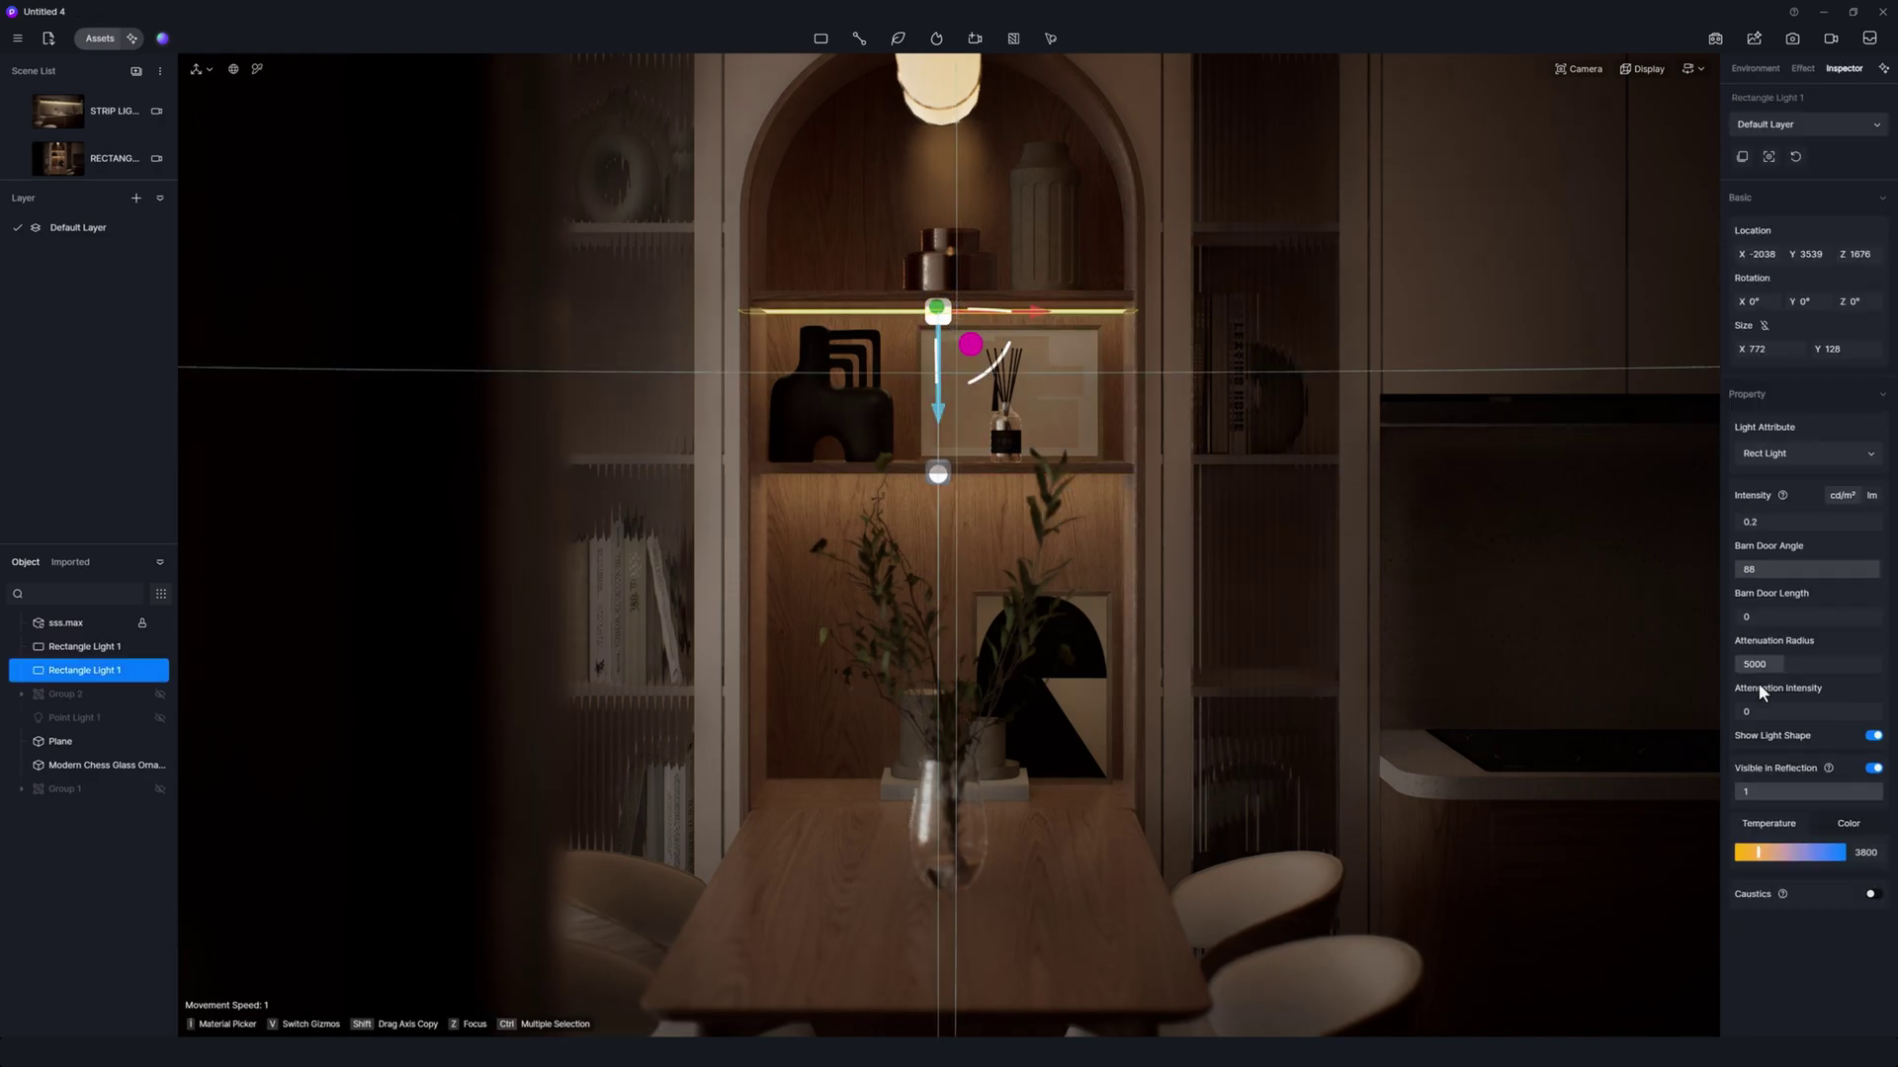
pyautogui.click(1873, 737)
pyautogui.click(1468, 560)
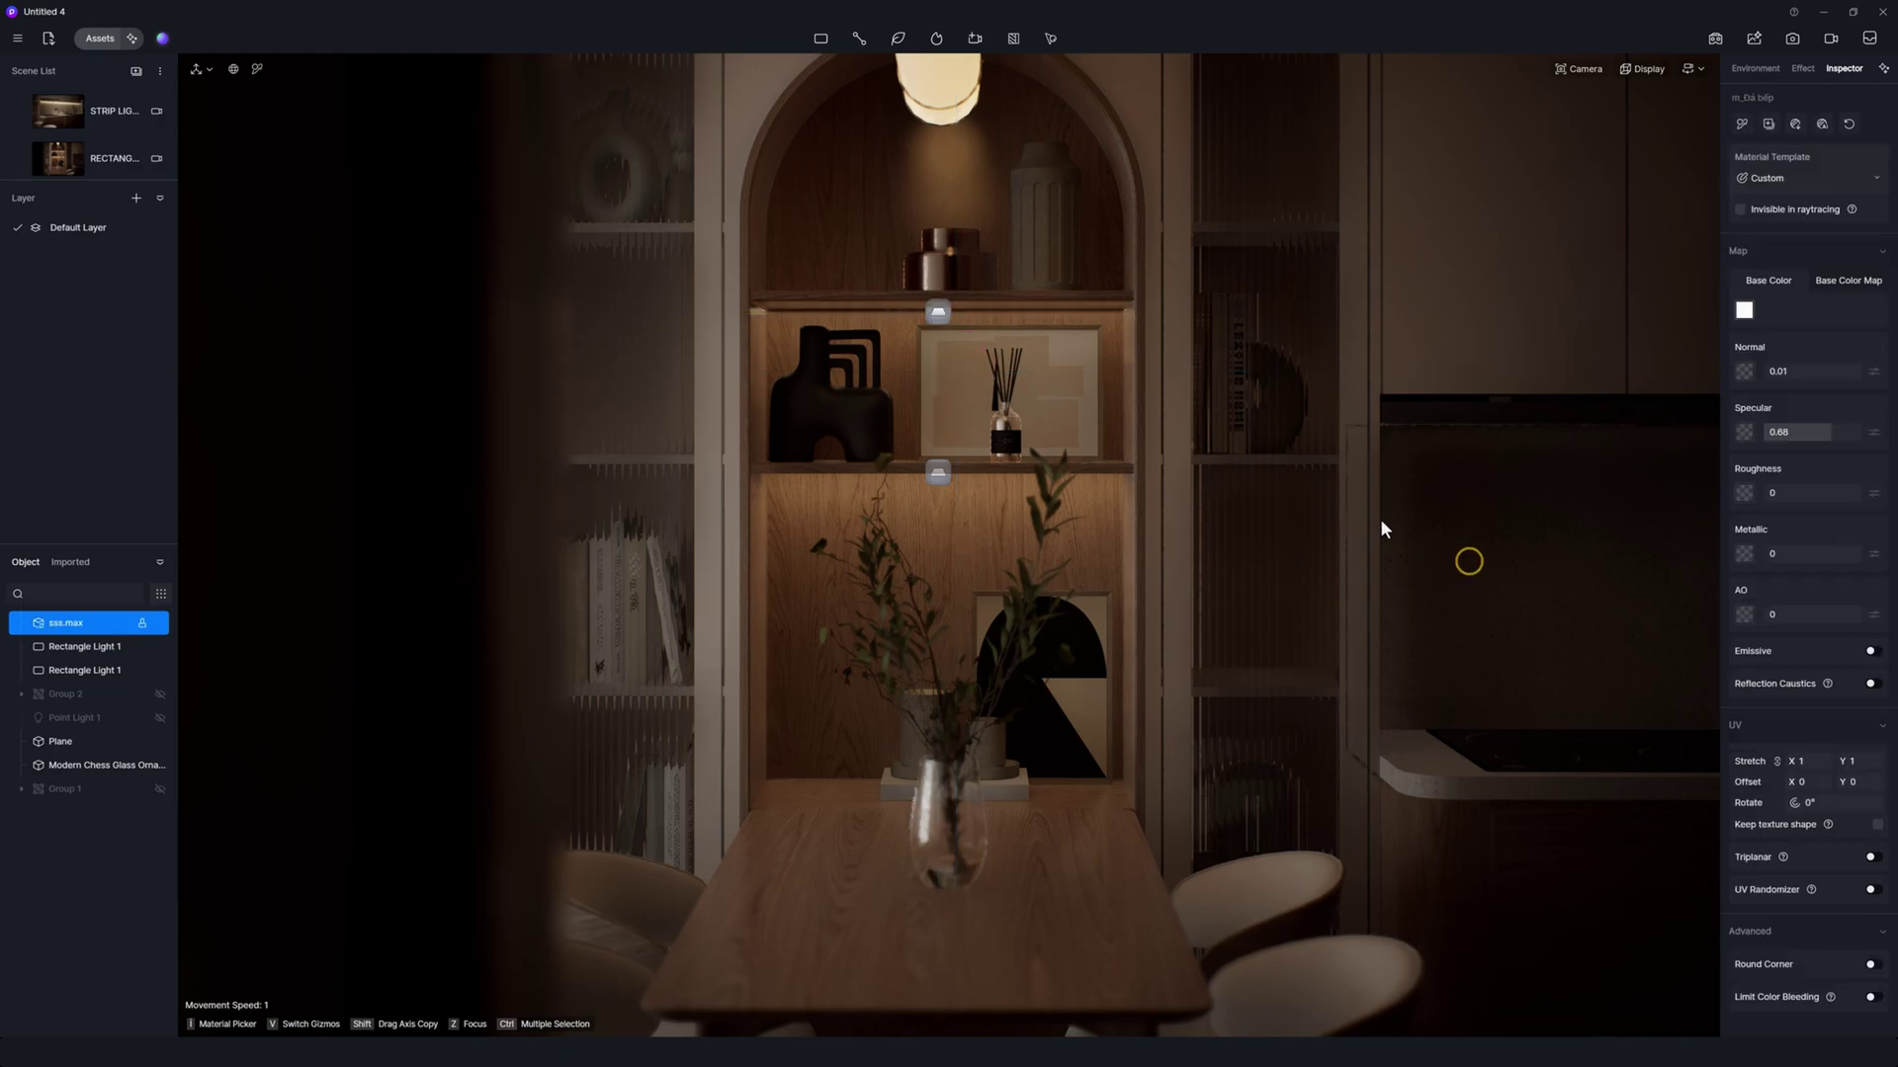
pyautogui.click(937, 315)
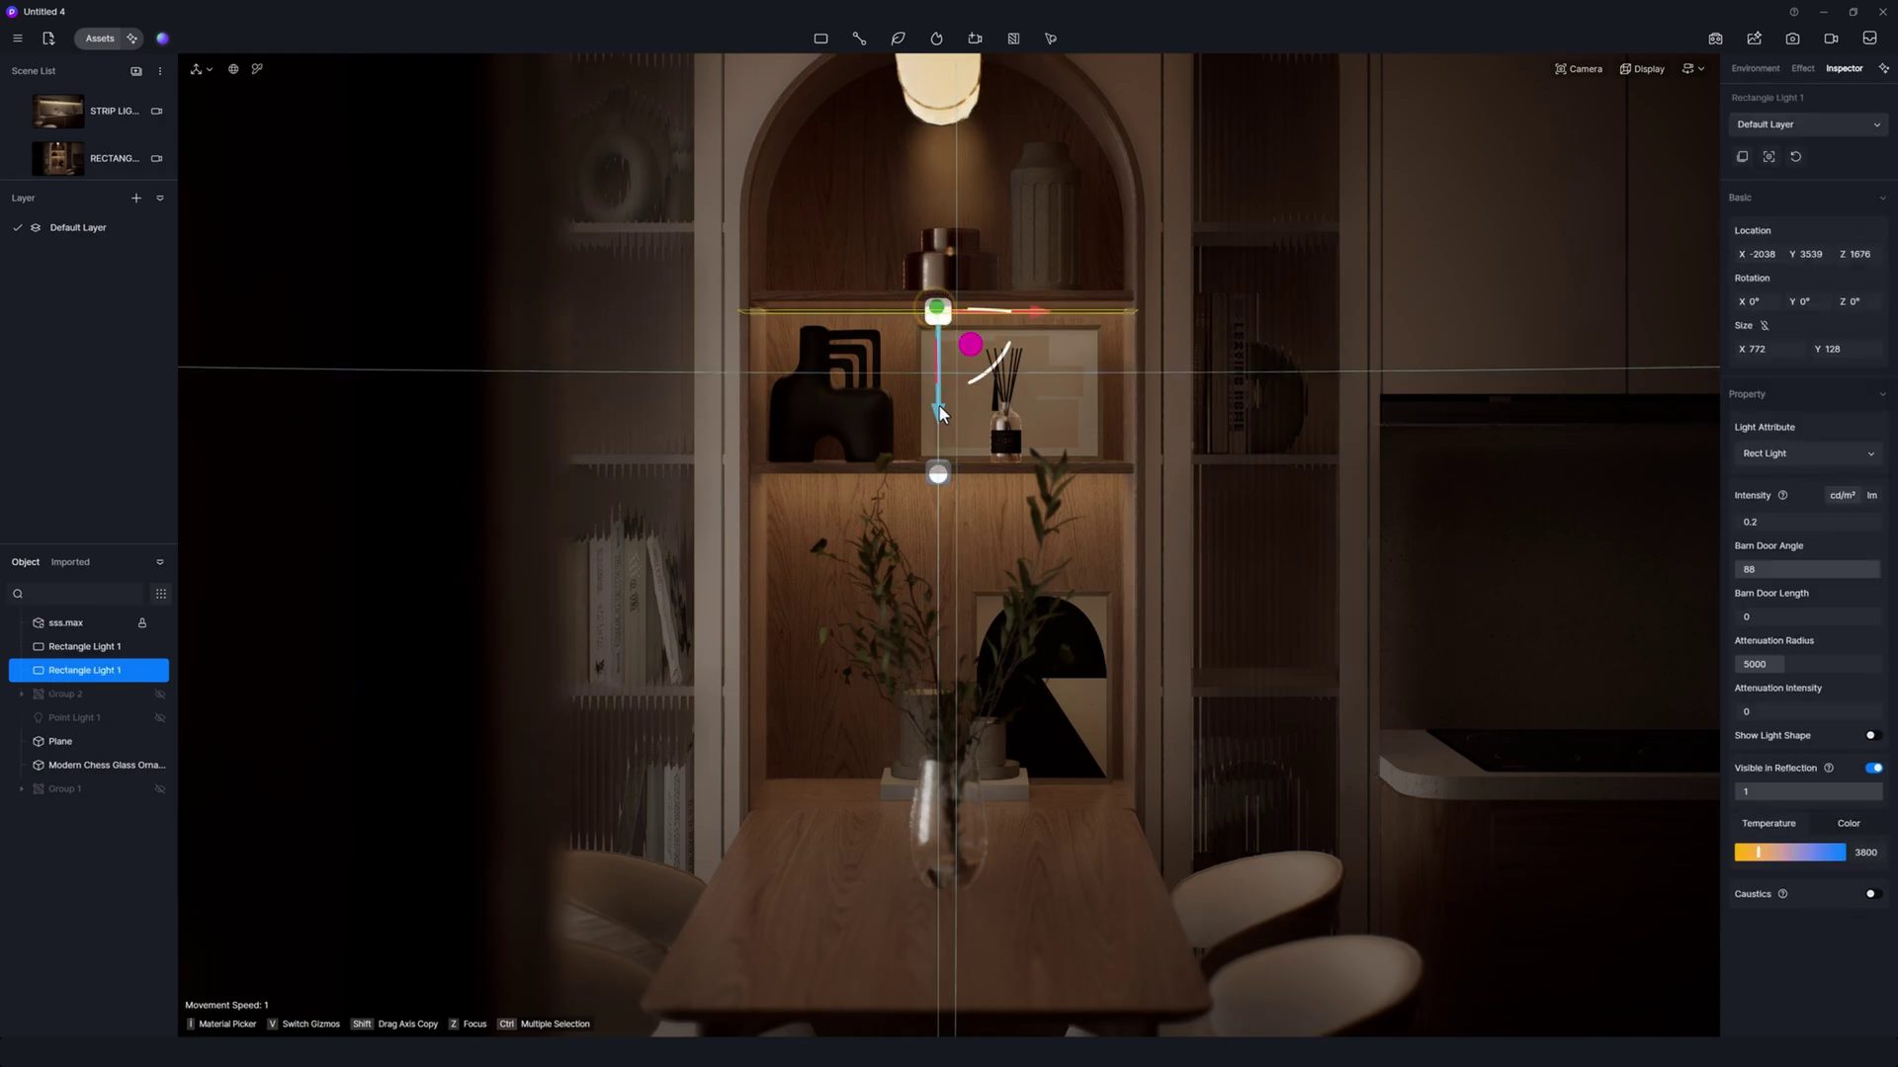
pyautogui.moveTo(939, 410); pyautogui.dragTo(938, 406)
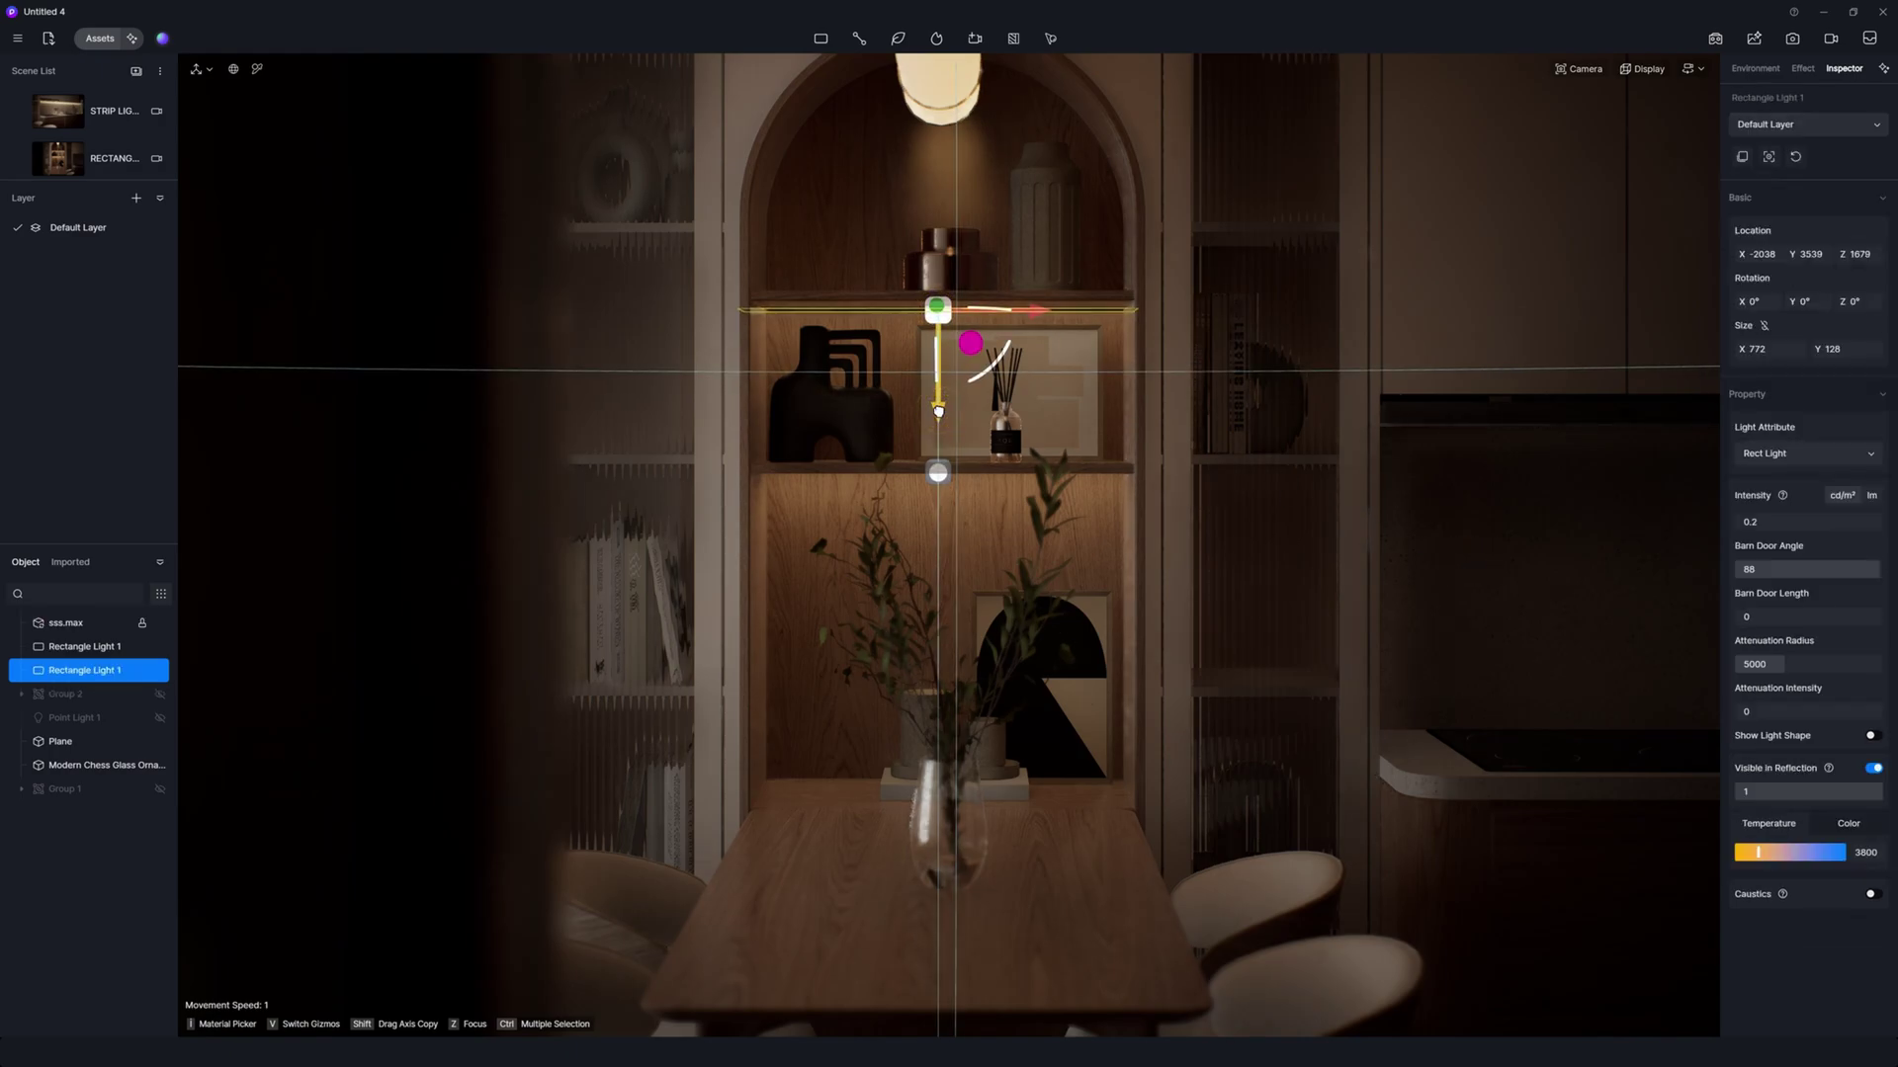
pyautogui.click(1527, 530)
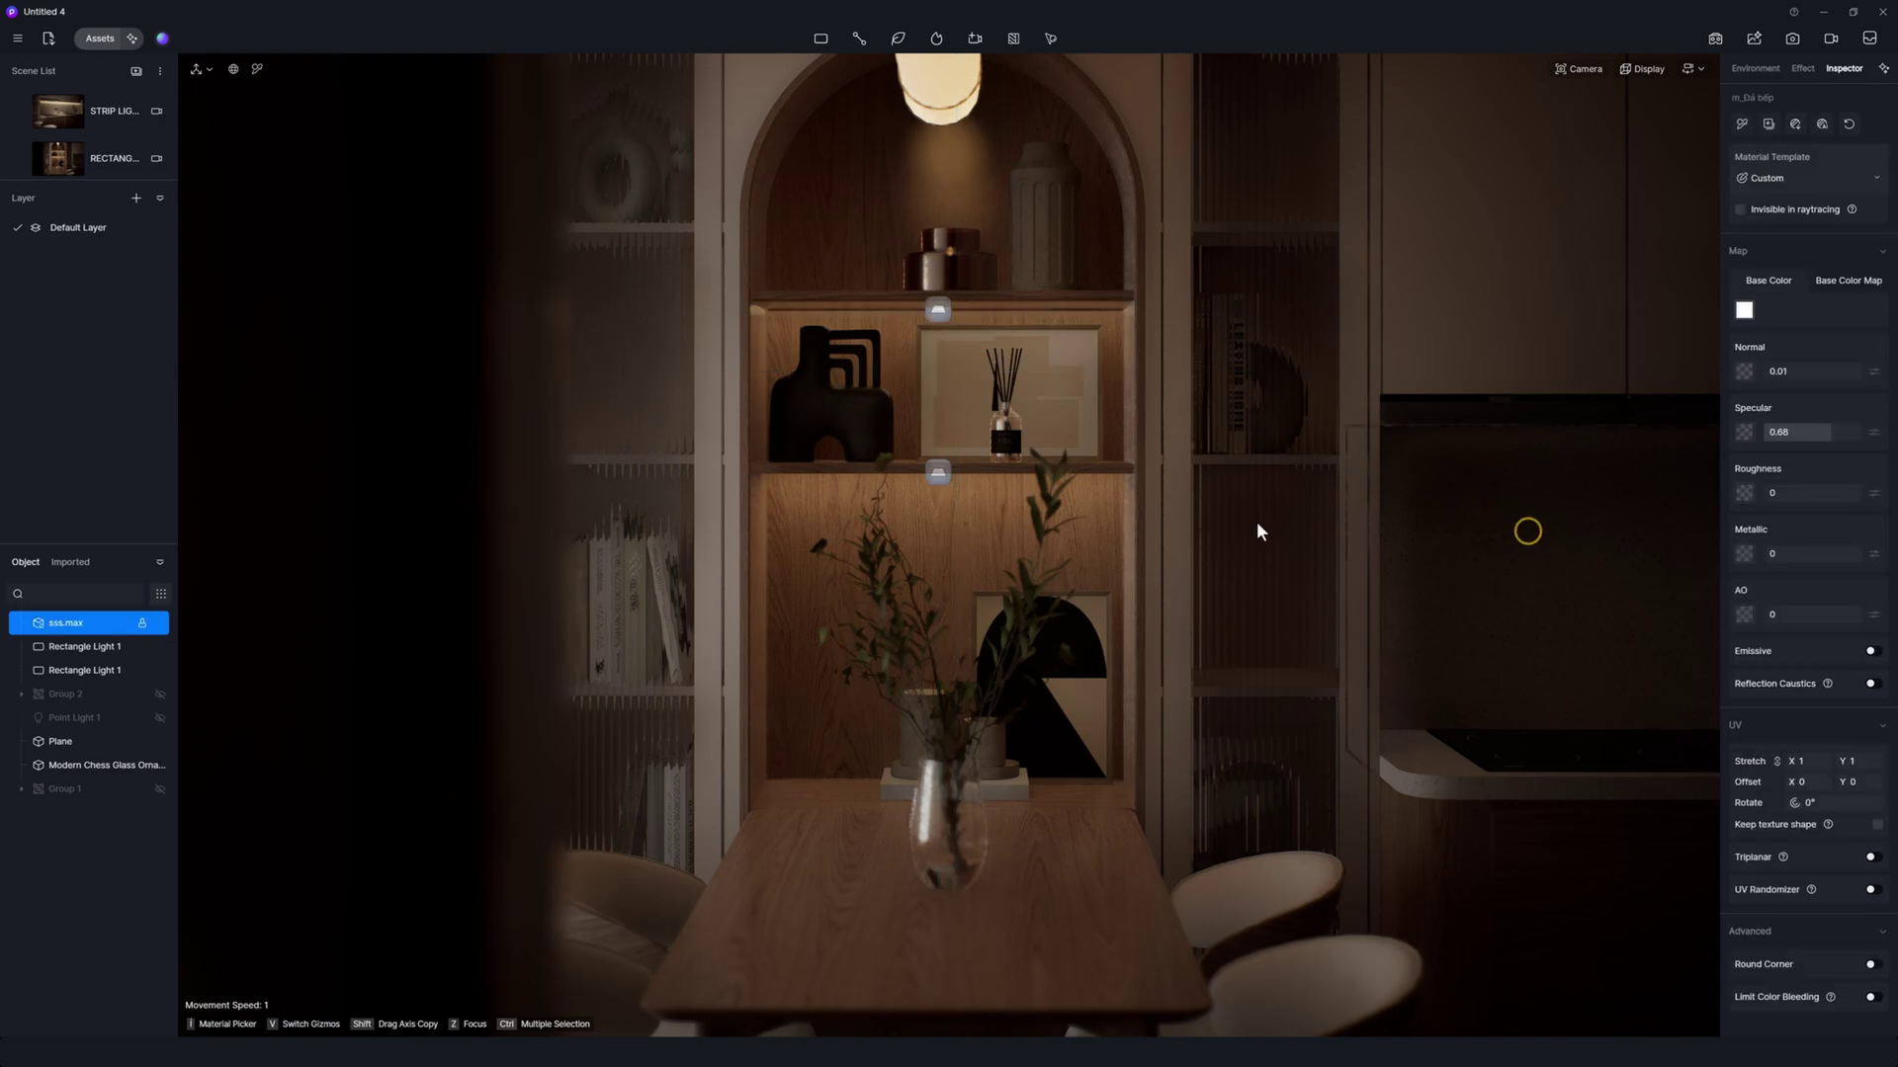